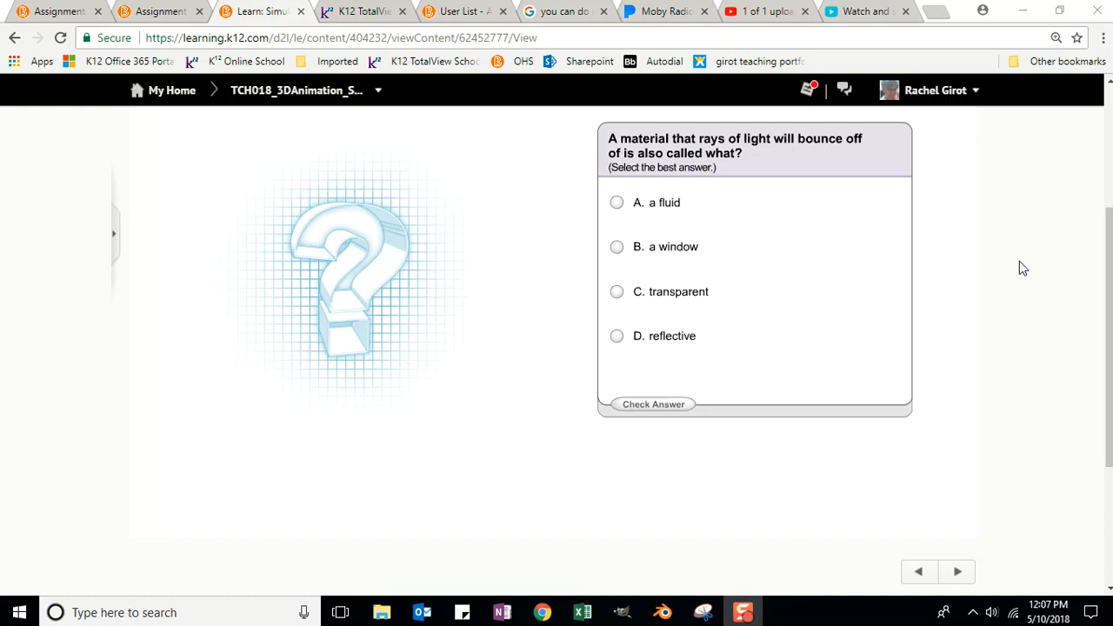
Step: Pick D. reflective as the answer to the question about light bouncing off a material
left_click(617, 336)
Step: Check the answer, then advance the slideshow through the Fresnel, Blend, IOR and Reflectivity slides
left_click(656, 405)
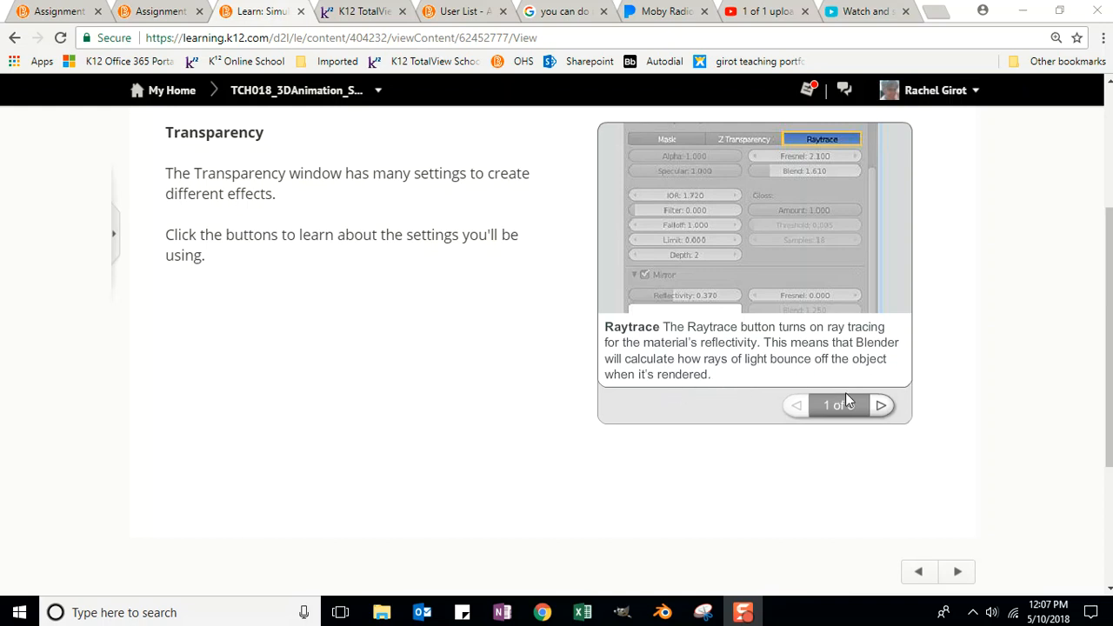
left_click(881, 406)
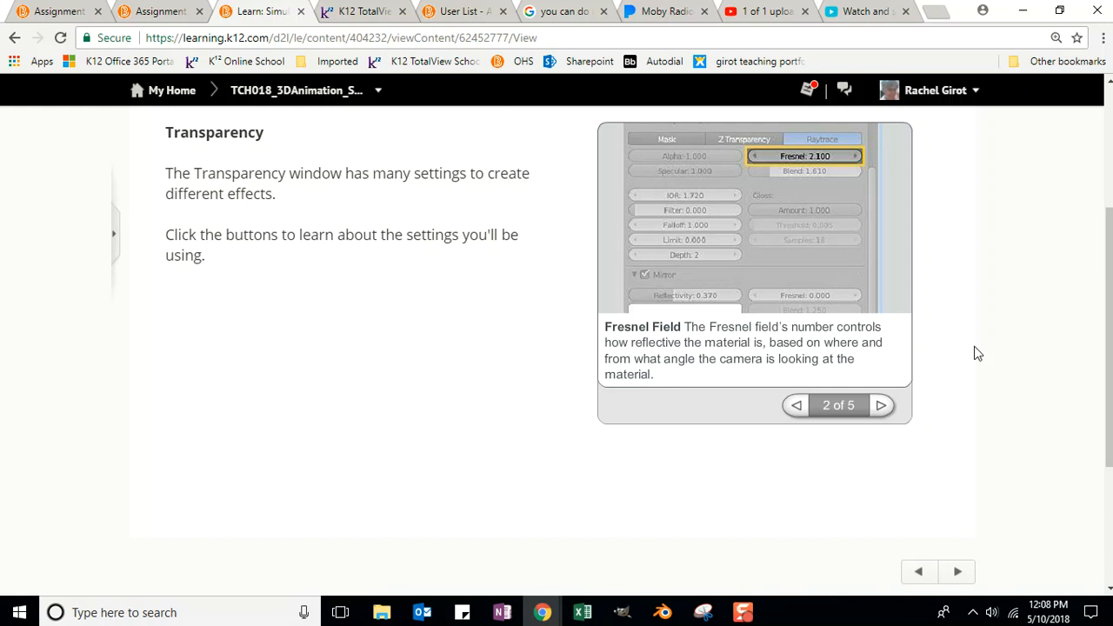
left_click(881, 406)
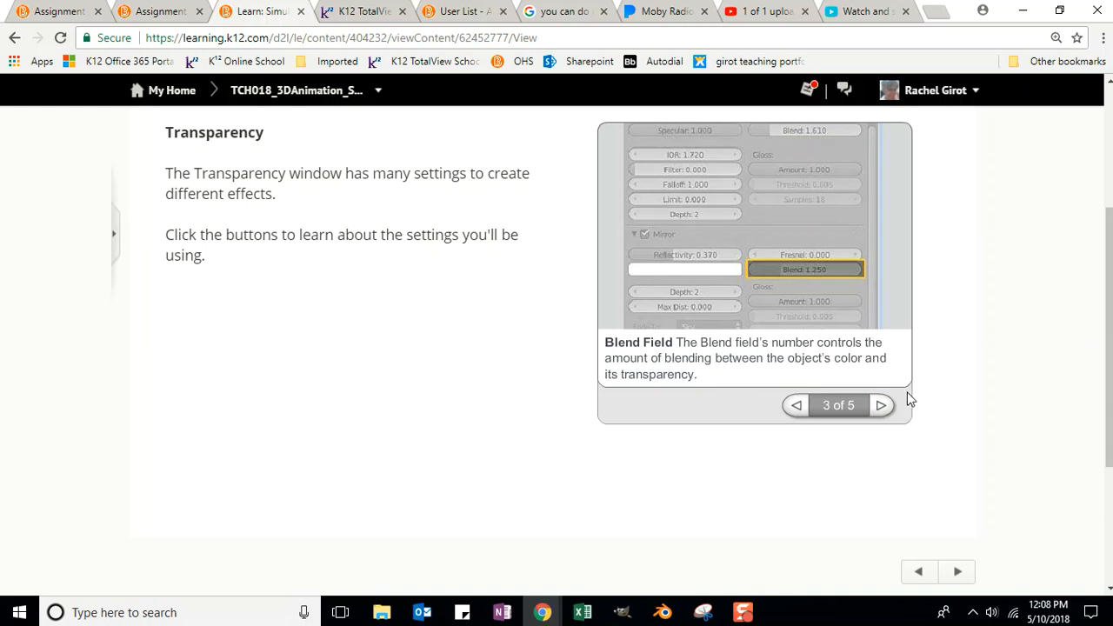
left_click(883, 406)
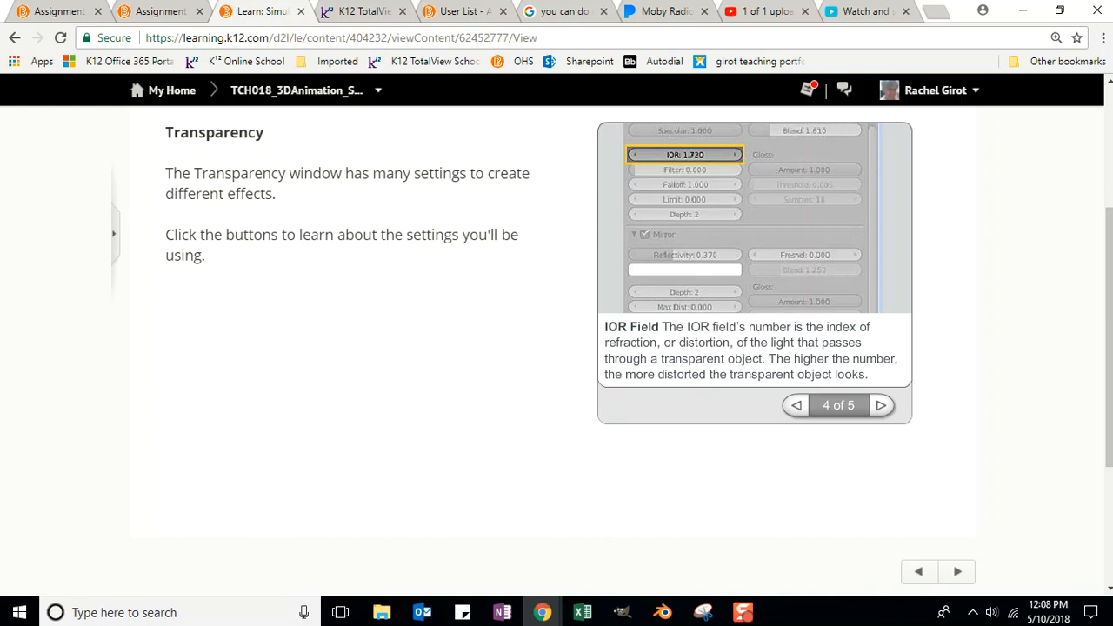
left_click(880, 407)
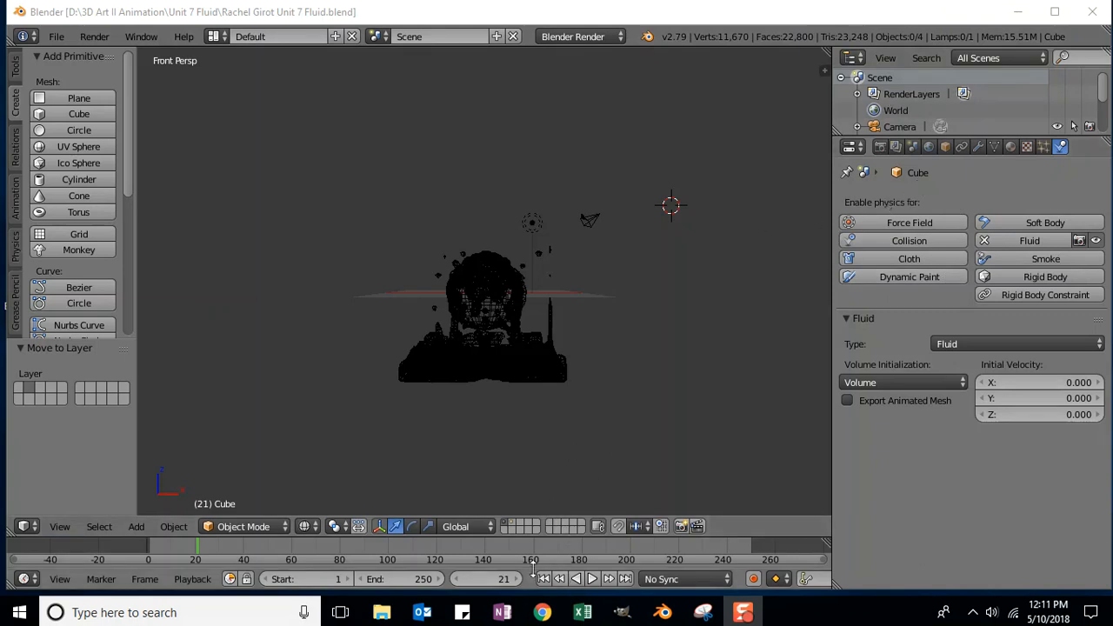
Step: Return the timeline to frame 0 and select the fluid domain box Cube.001
left_click(487, 581)
type("0")
key("Return")
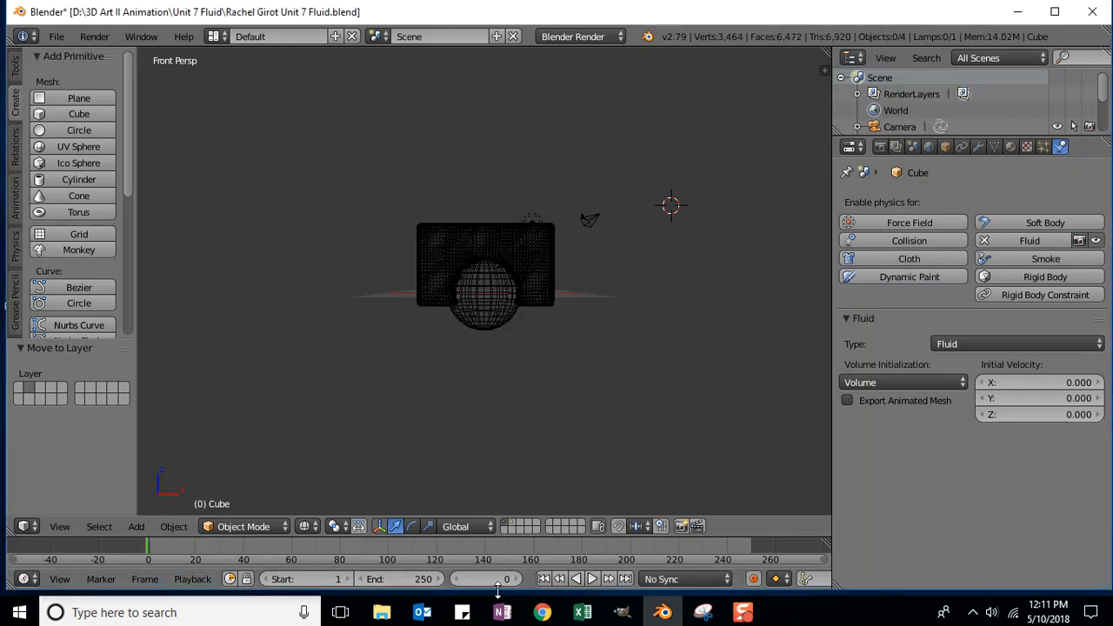
right_click(526, 245)
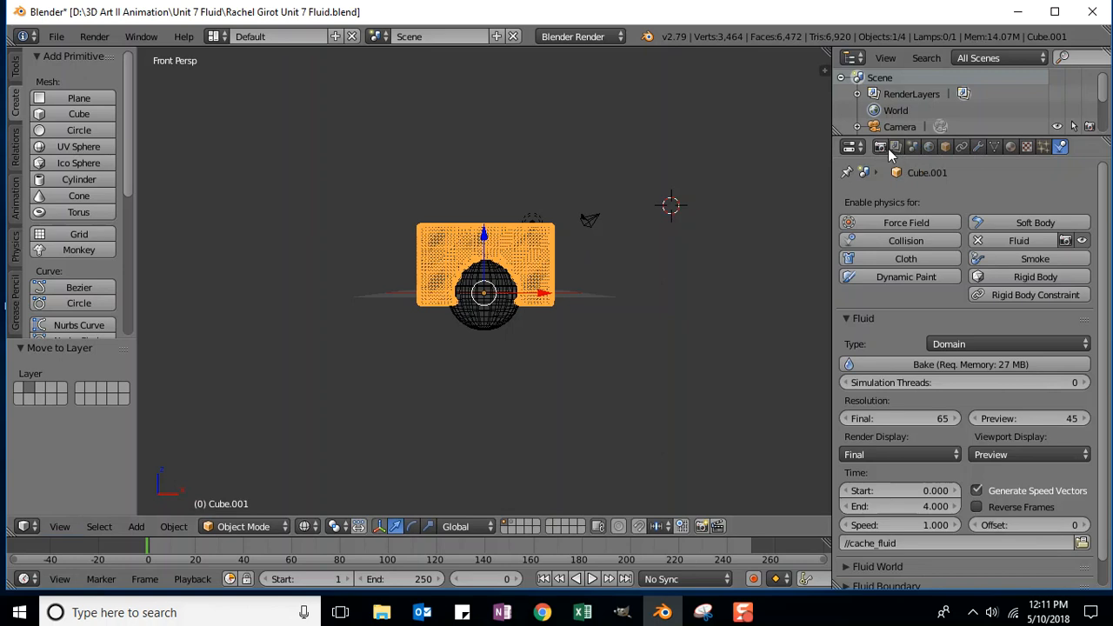
Step: Create a new material for the domain box and drag its diffuse colour toward light blue
left_click(1010, 147)
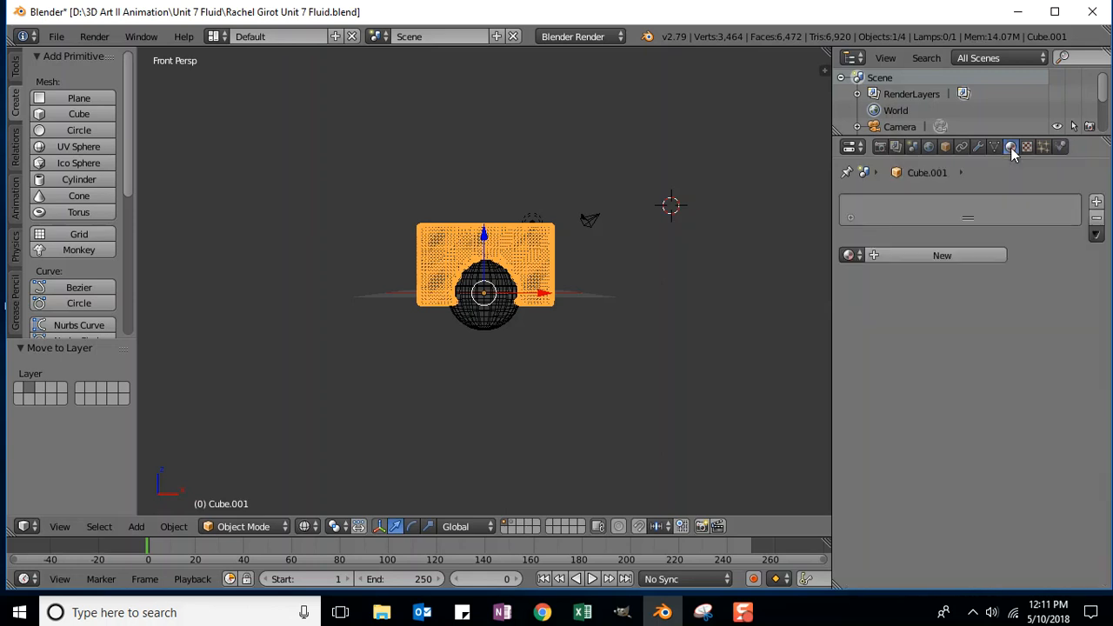
left_click(897, 256)
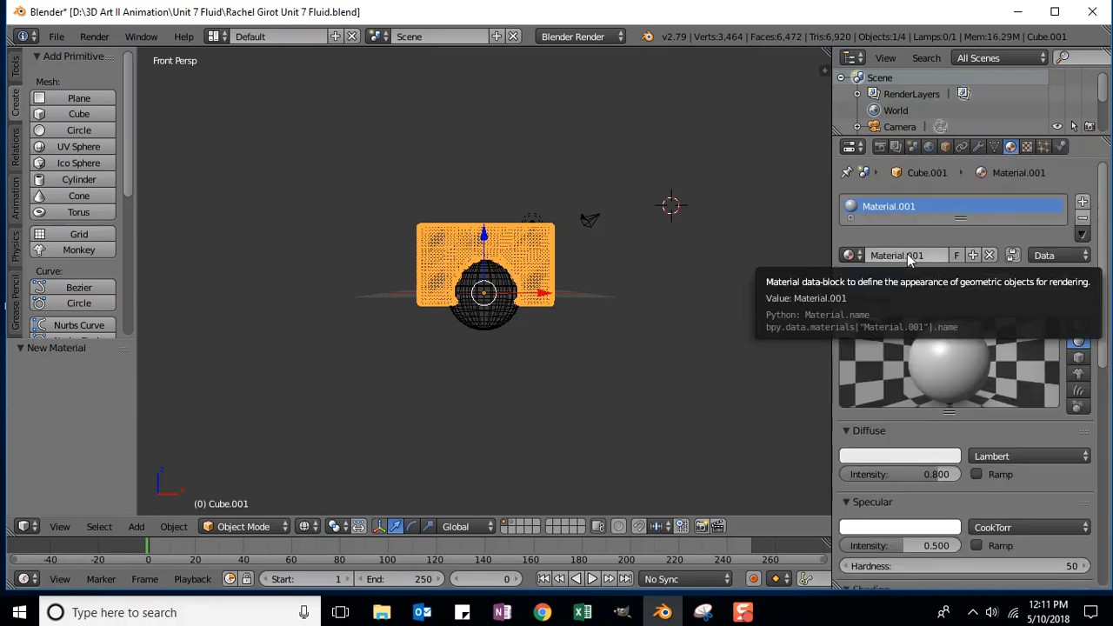
left_click(886, 461)
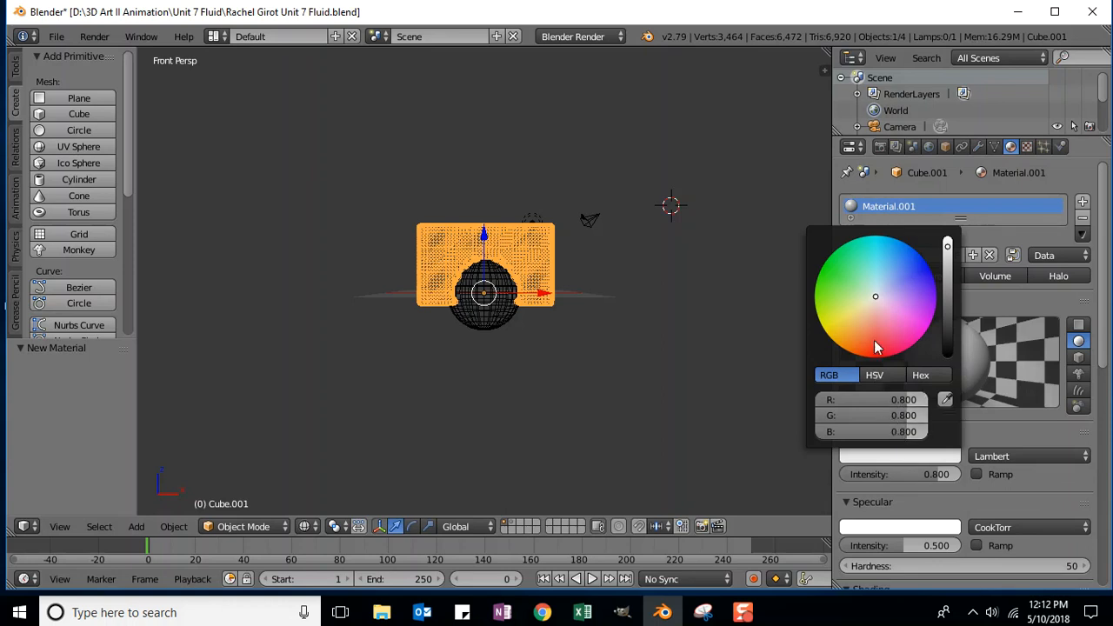
left_click_drag(875, 298, 882, 274)
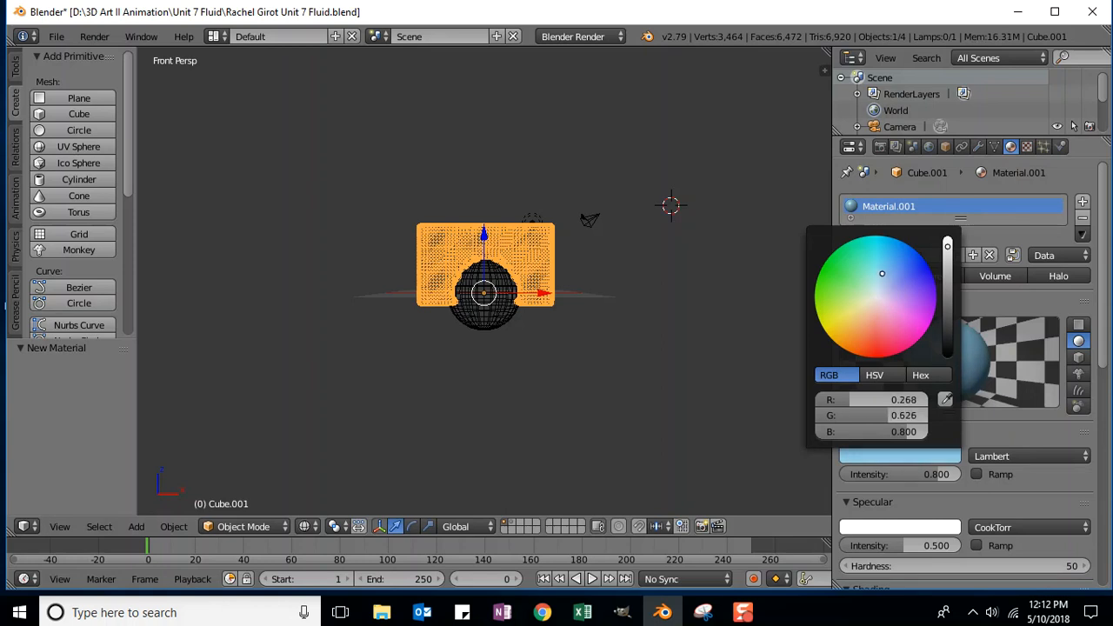
left_click_drag(882, 274, 881, 282)
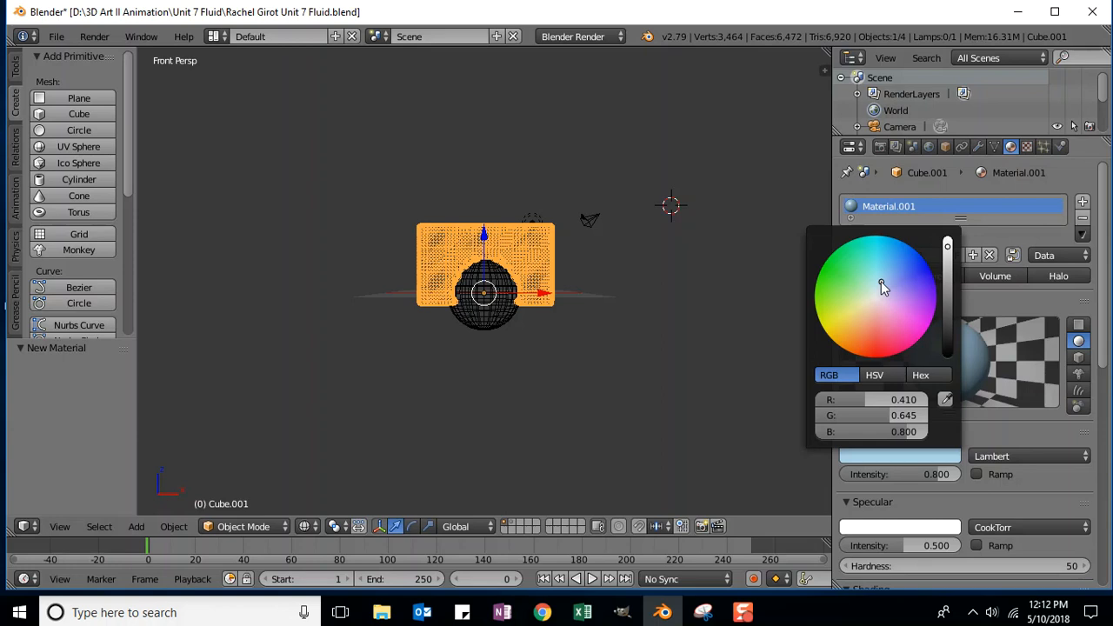
Step: Set the diffuse colour exactly to R 0.615, G 0.878, B 0.947
double_click(906, 399)
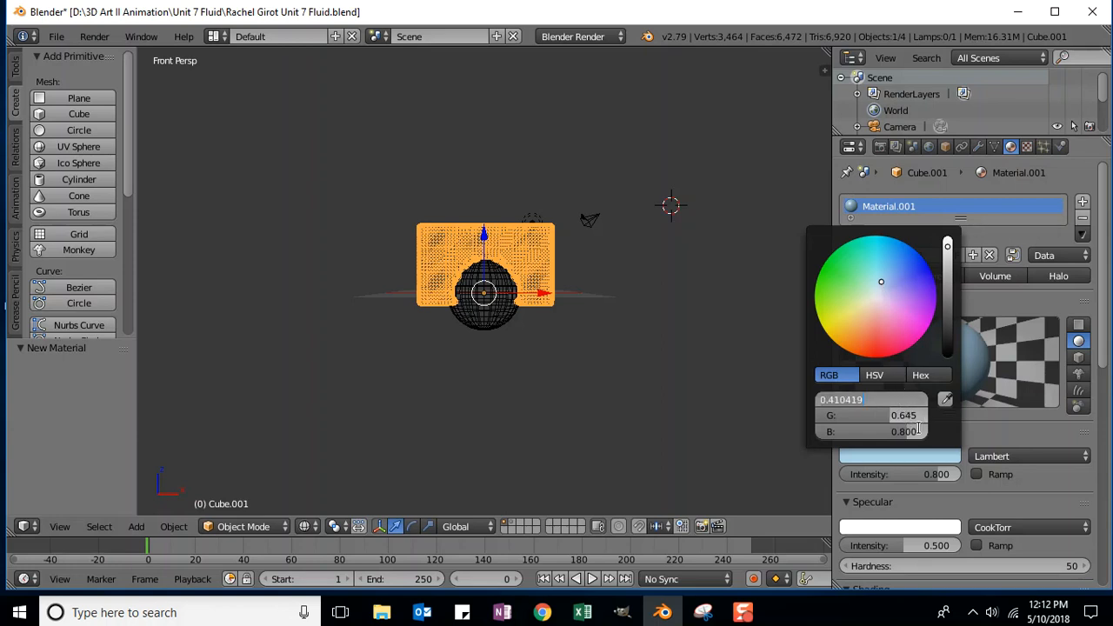
type(".615")
key("Tab")
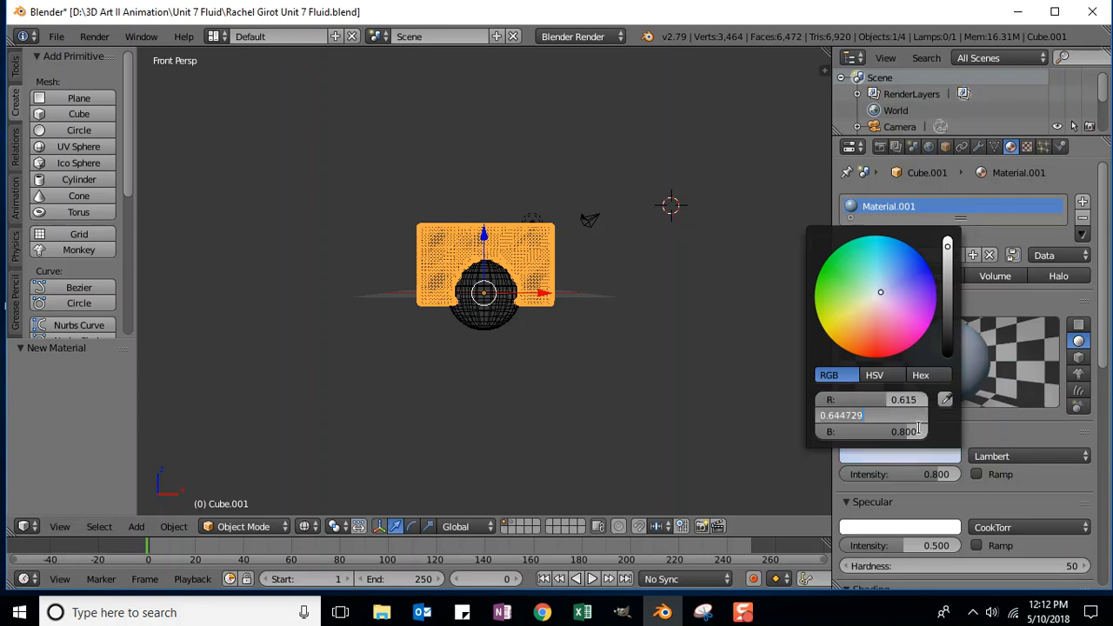
key("BackSpace")
type(".878")
key("Tab")
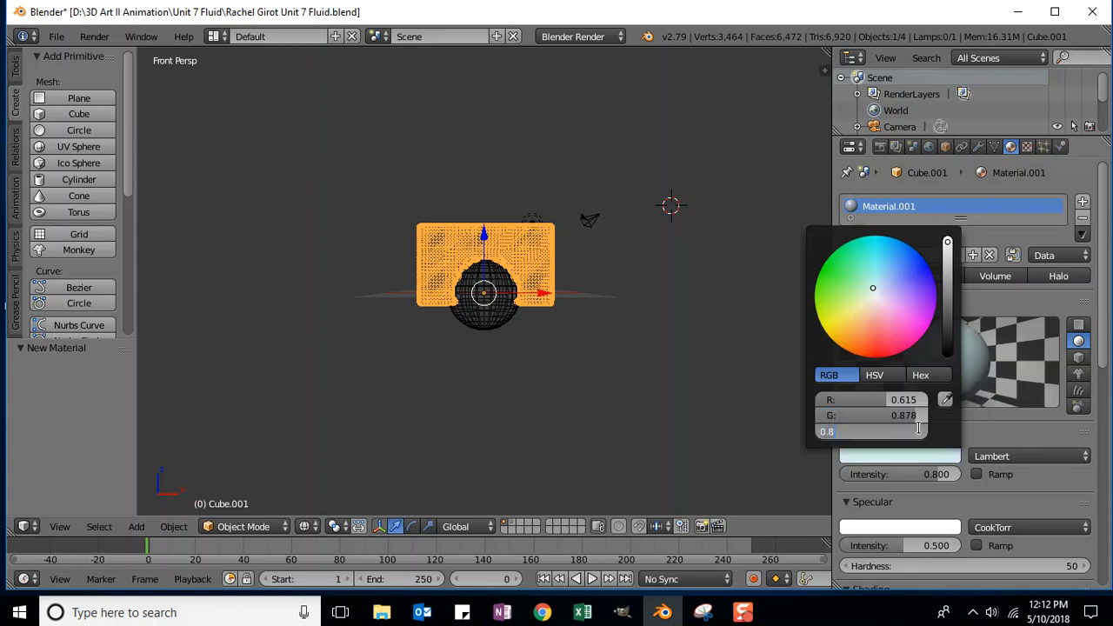
key("BackSpace")
type(".947")
key("Return")
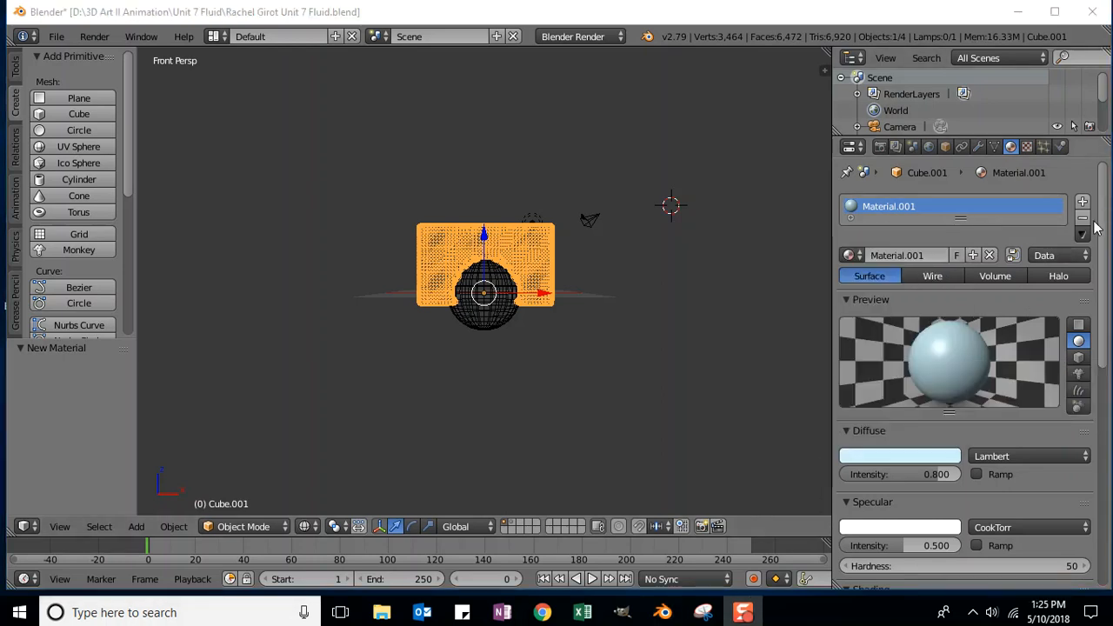
Step: Enable Mirror with reflectivity 0.370 and switch on Transparency for the domain material
left_click_drag(1102, 229, 1087, 400)
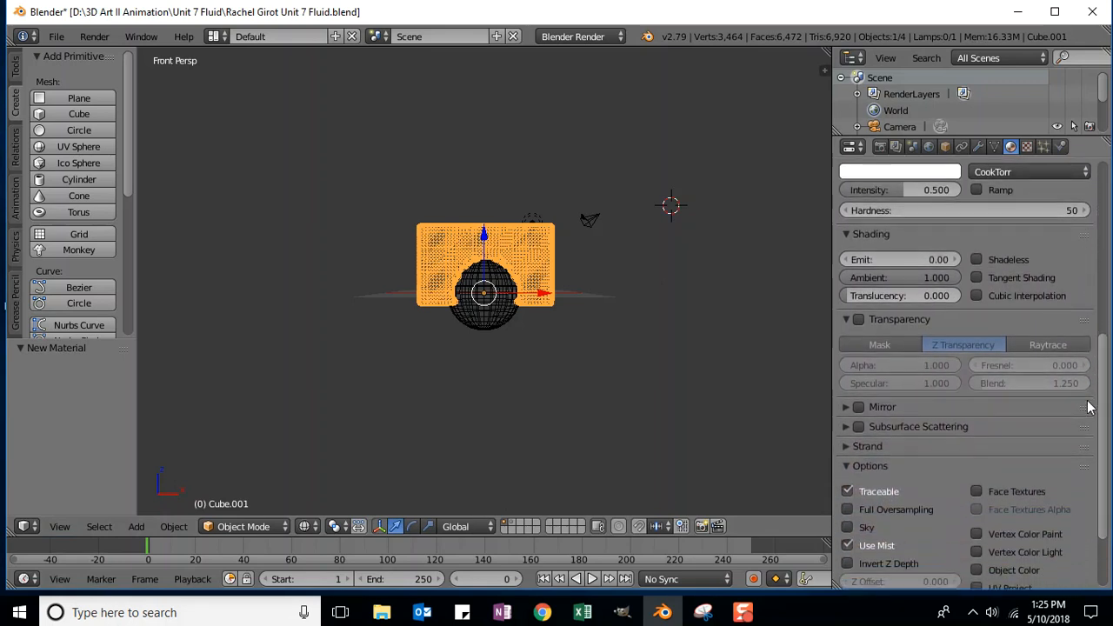
left_click(858, 408)
left_click_drag(1104, 350, 1104, 383)
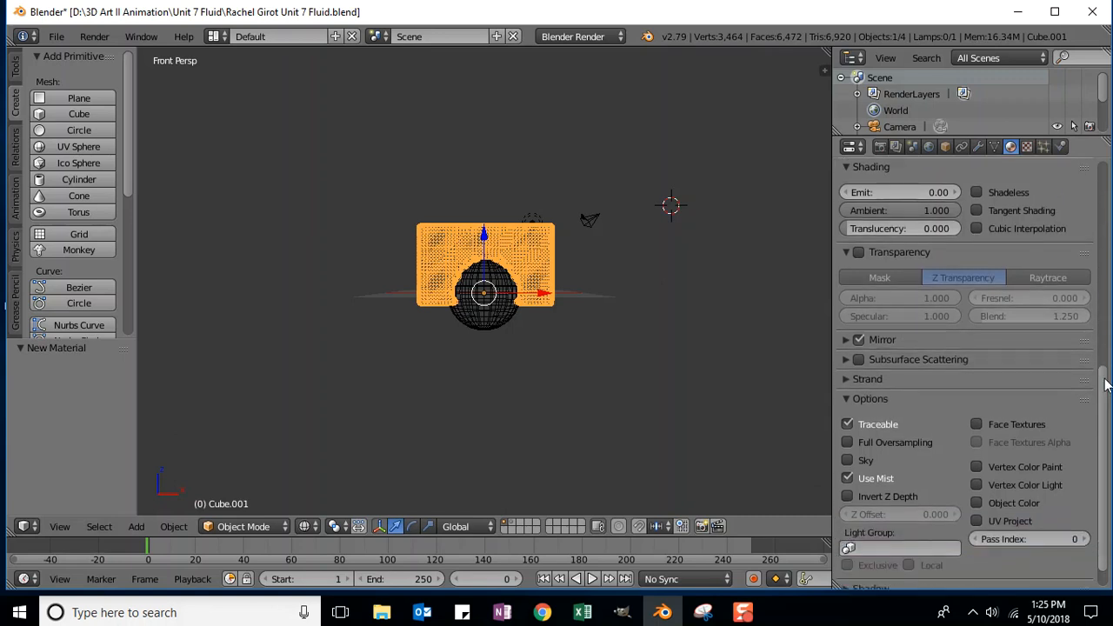
left_click(845, 339)
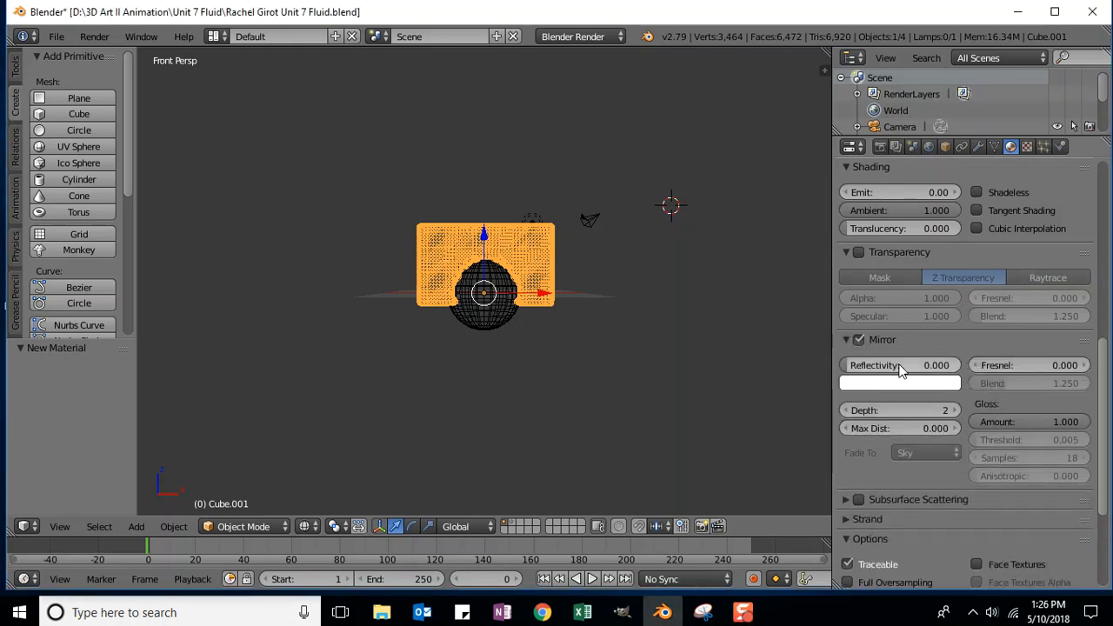
left_click(947, 365)
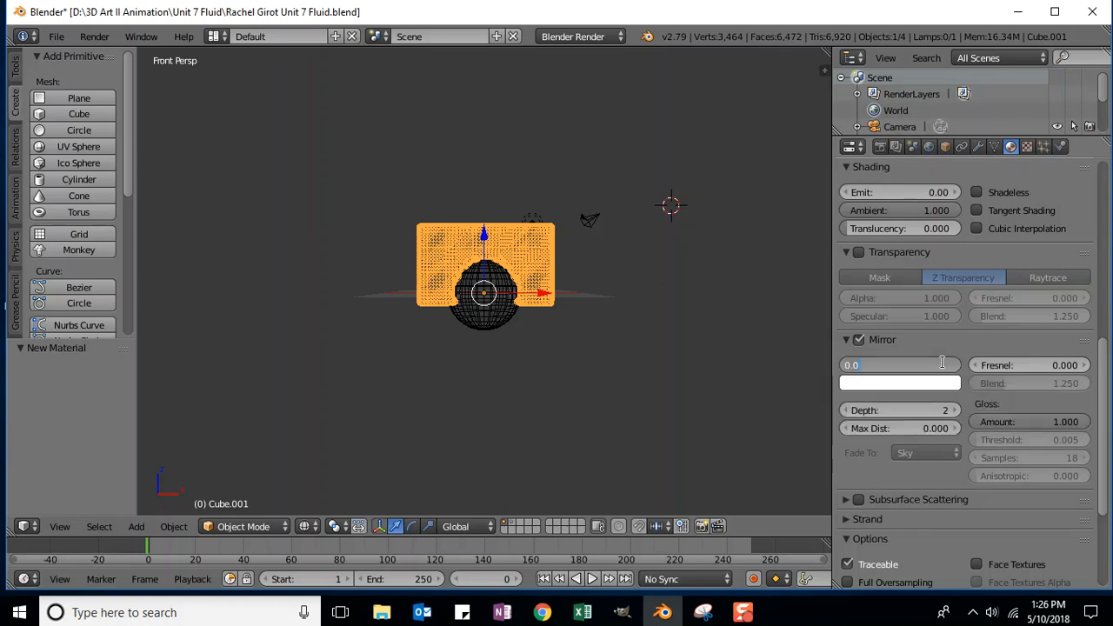
type("1")
type("37")
key("Return")
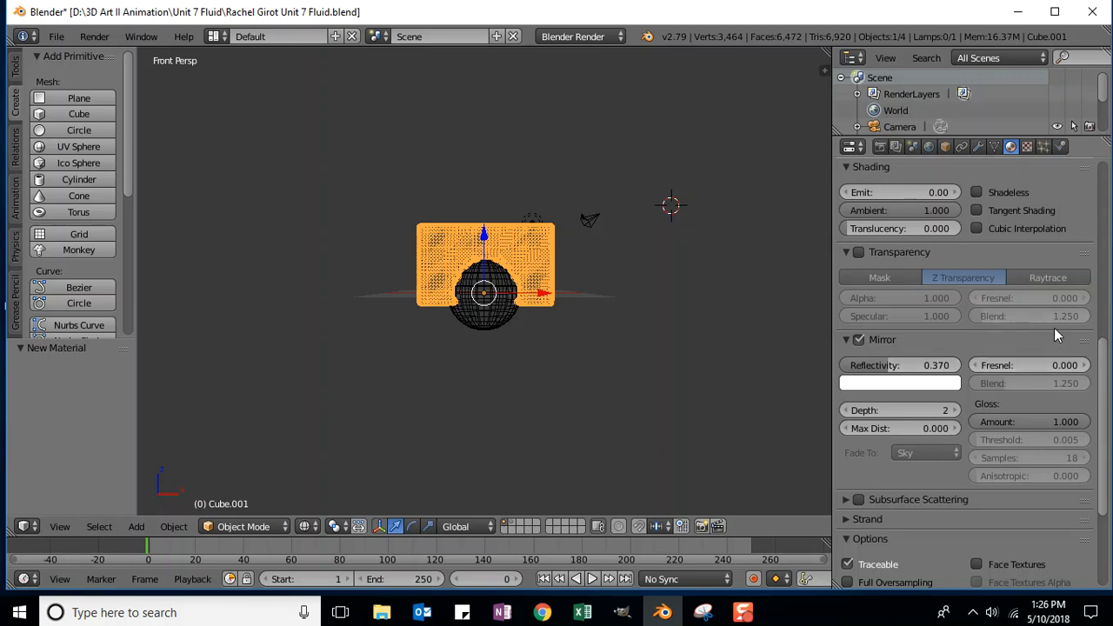
left_click(859, 252)
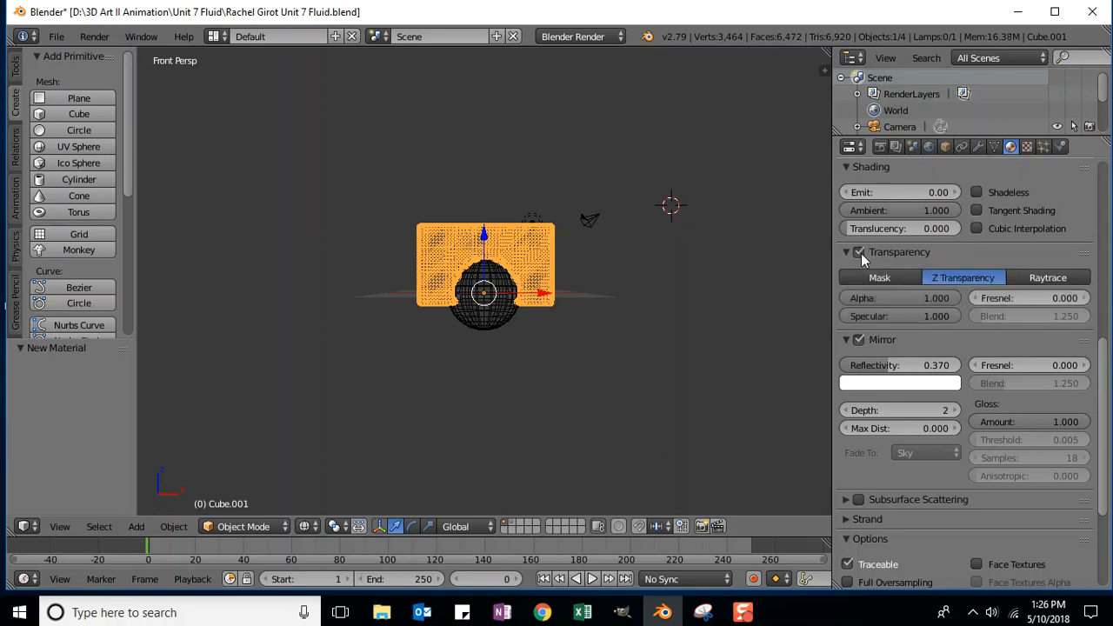
Step: Switch the material's transparency to Raytrace with an IOR of 1.720
left_click(1047, 278)
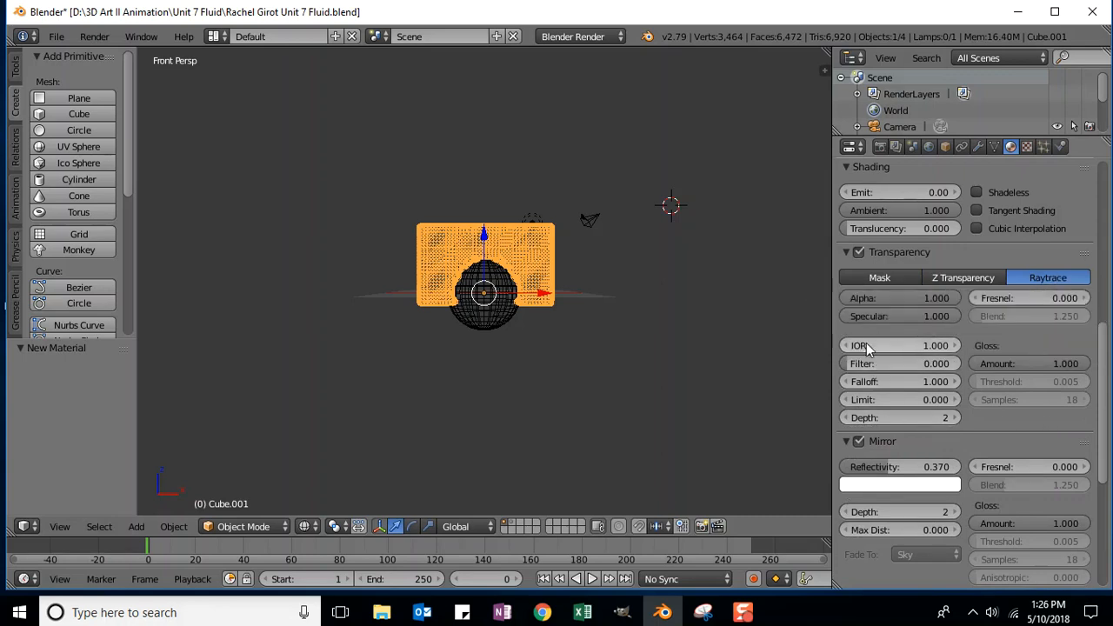
left_click(867, 346)
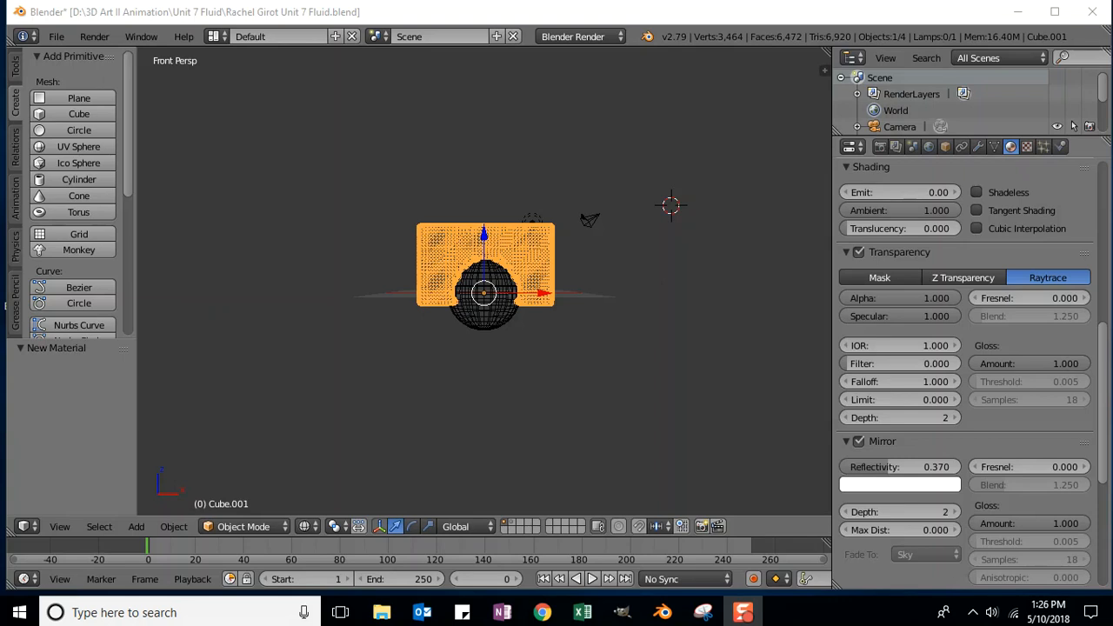
left_click(917, 345)
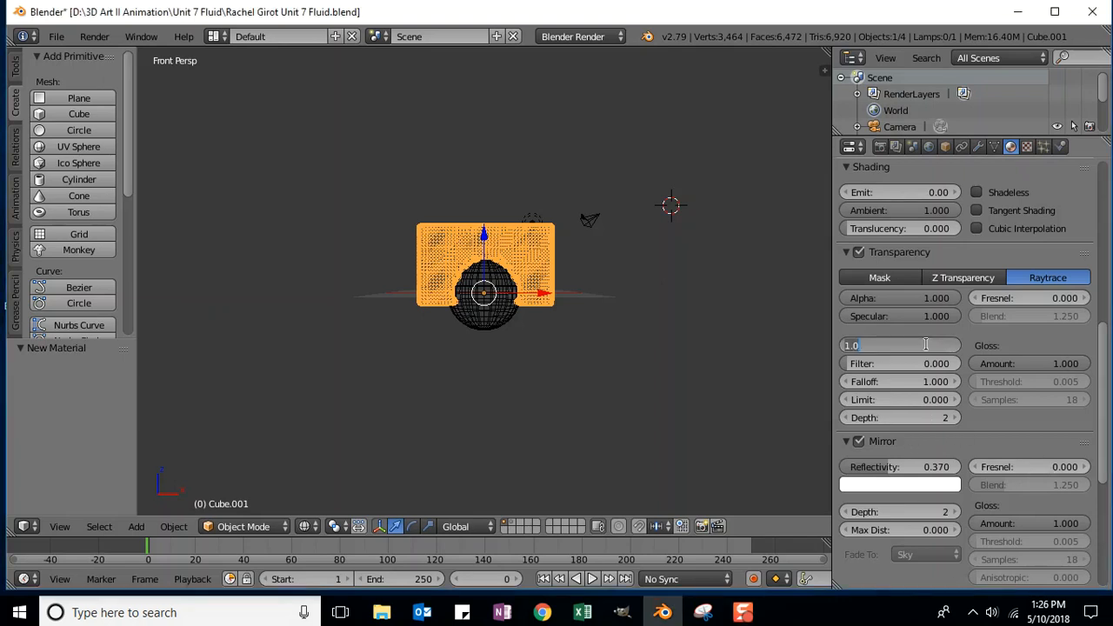
type("1.72")
key("Return")
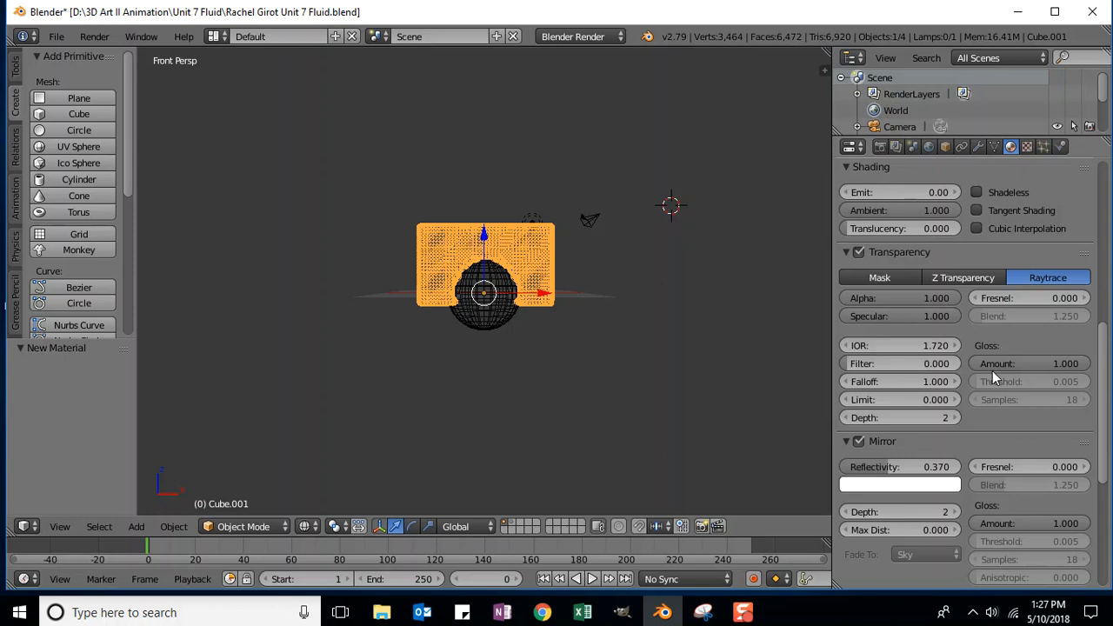
Step: Set the raytraced transparency Fresnel to 2.100 and Blend to 1.610
left_click(1059, 297)
type("2.1")
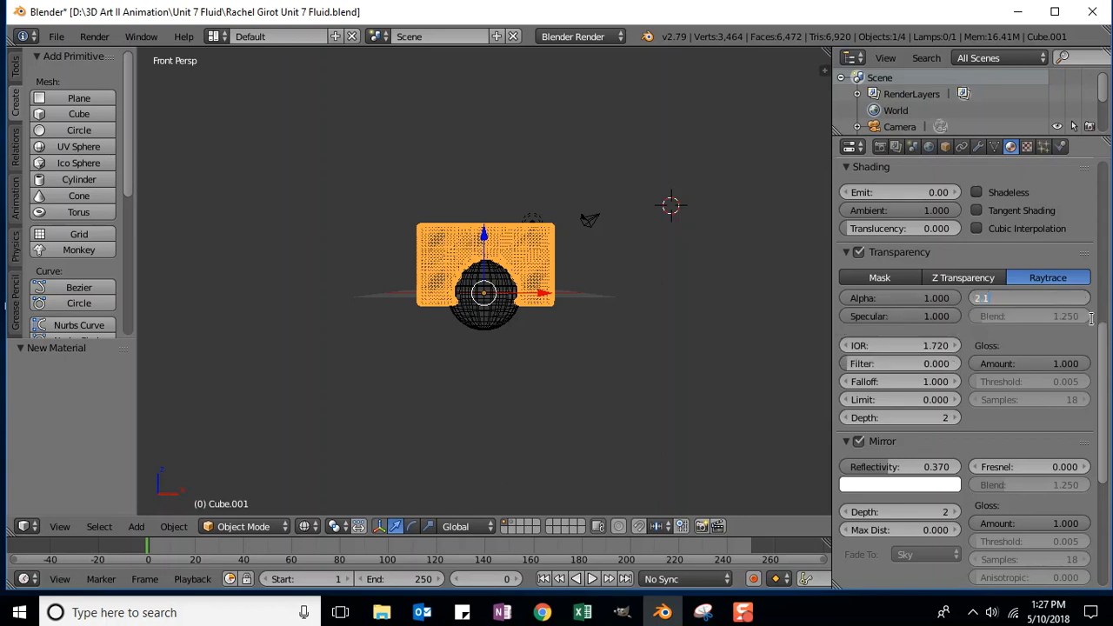
key("Return")
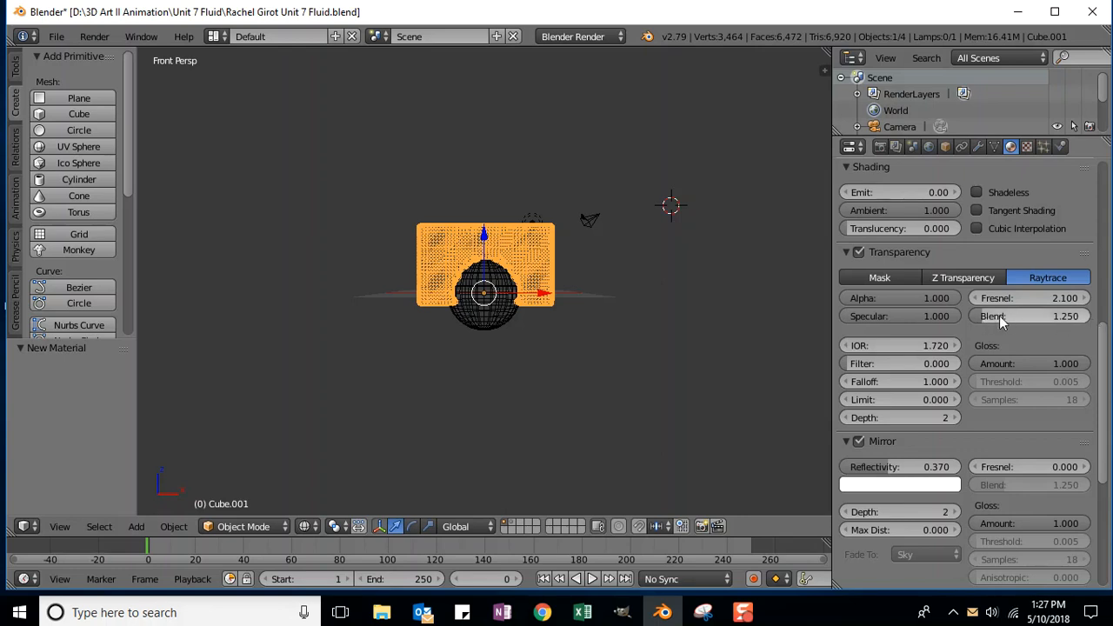
left_click(1057, 315)
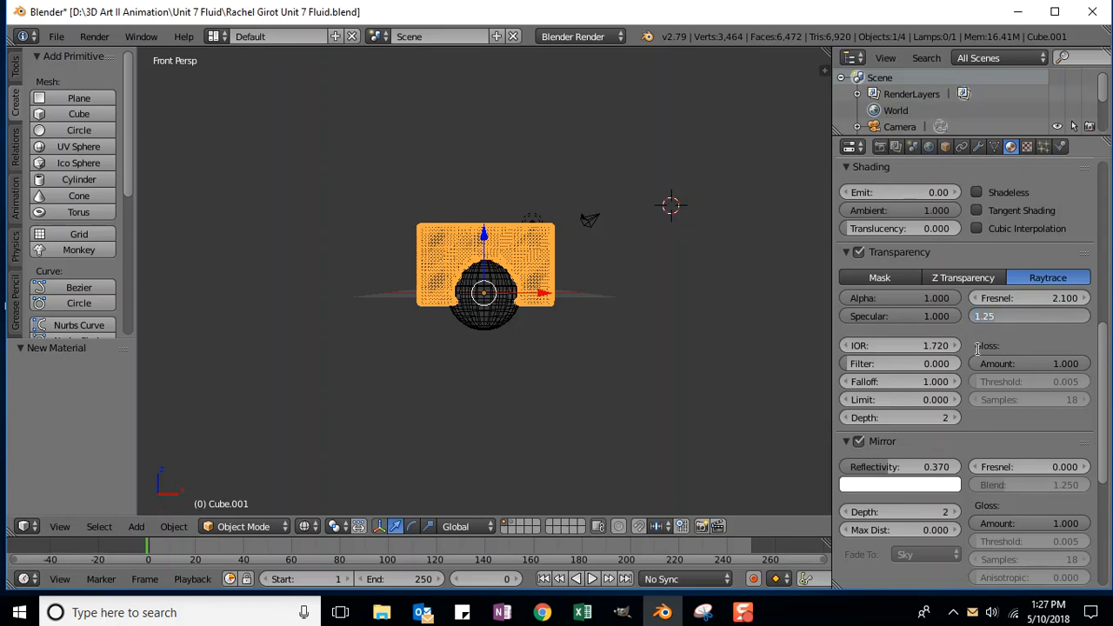
type("1.61")
key("Return")
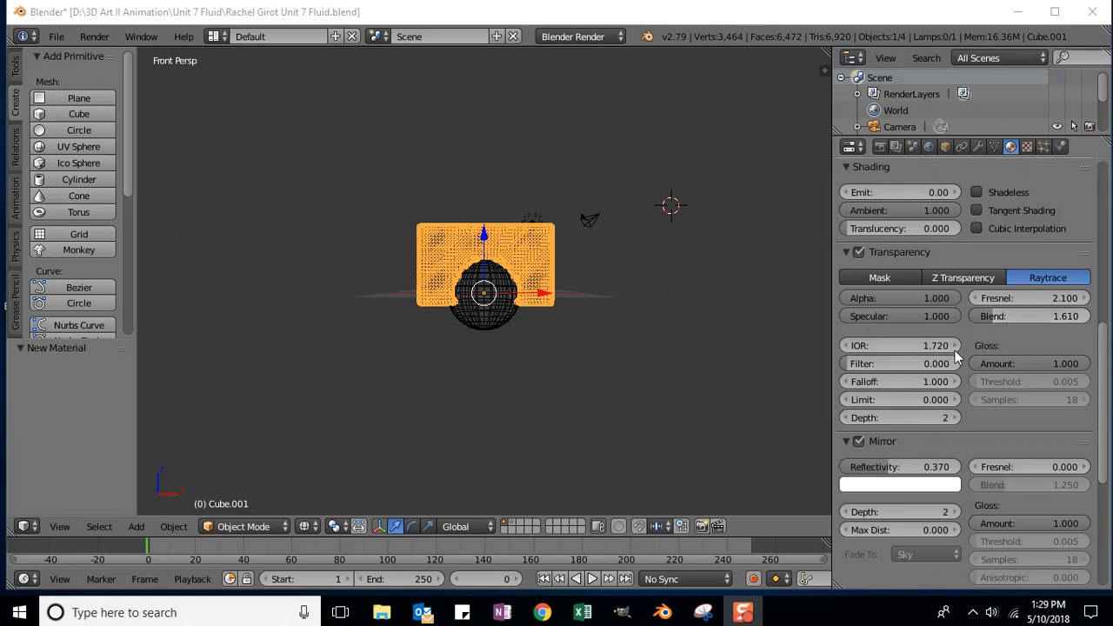
Step: Add a new Clouds texture to the domain material and preview it on a sphere
left_click(1028, 149)
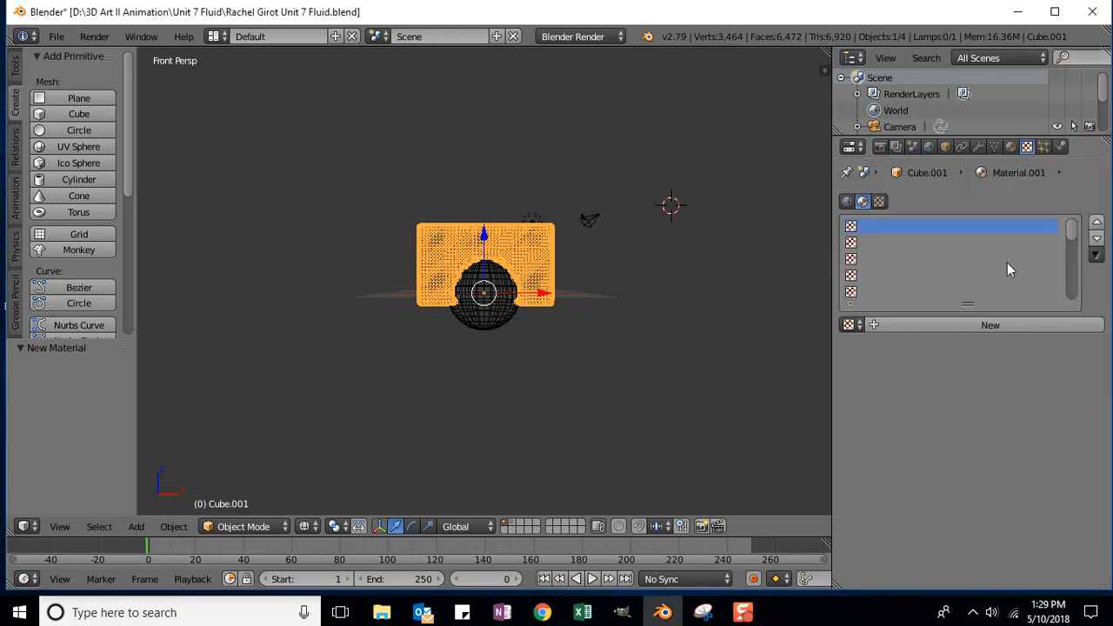
left_click(997, 324)
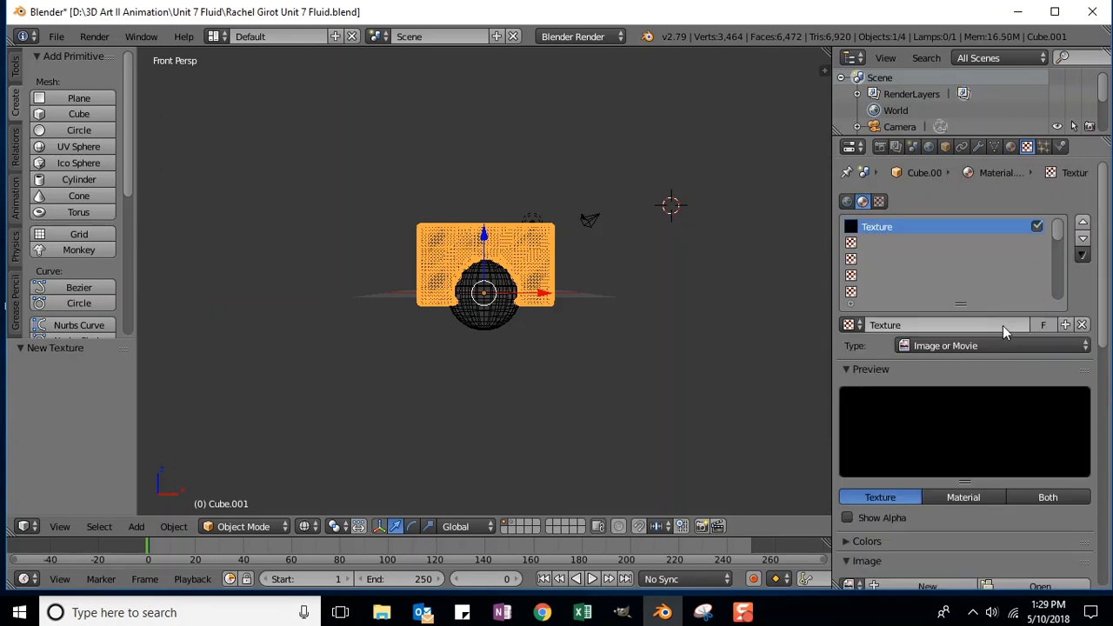
left_click_drag(1109, 191, 1110, 228)
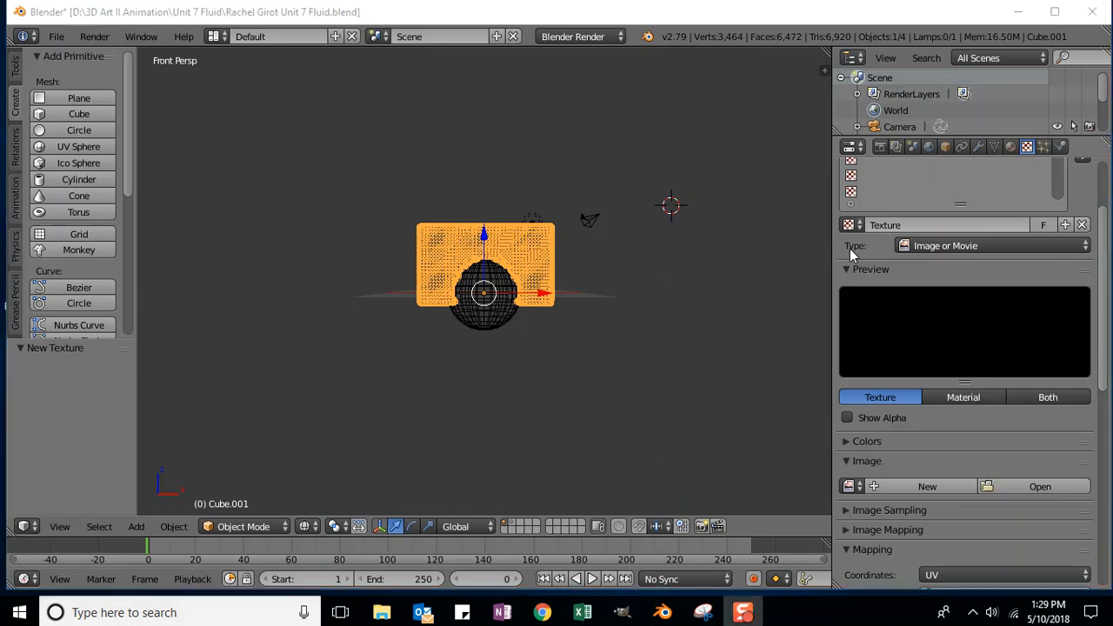
left_click(946, 247)
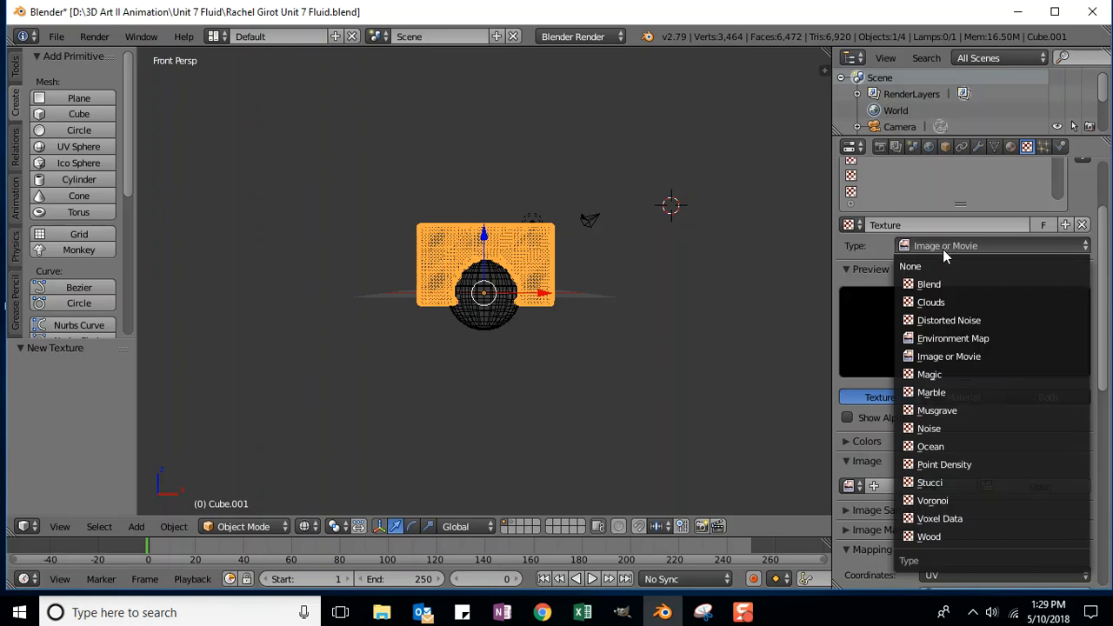
left_click(939, 301)
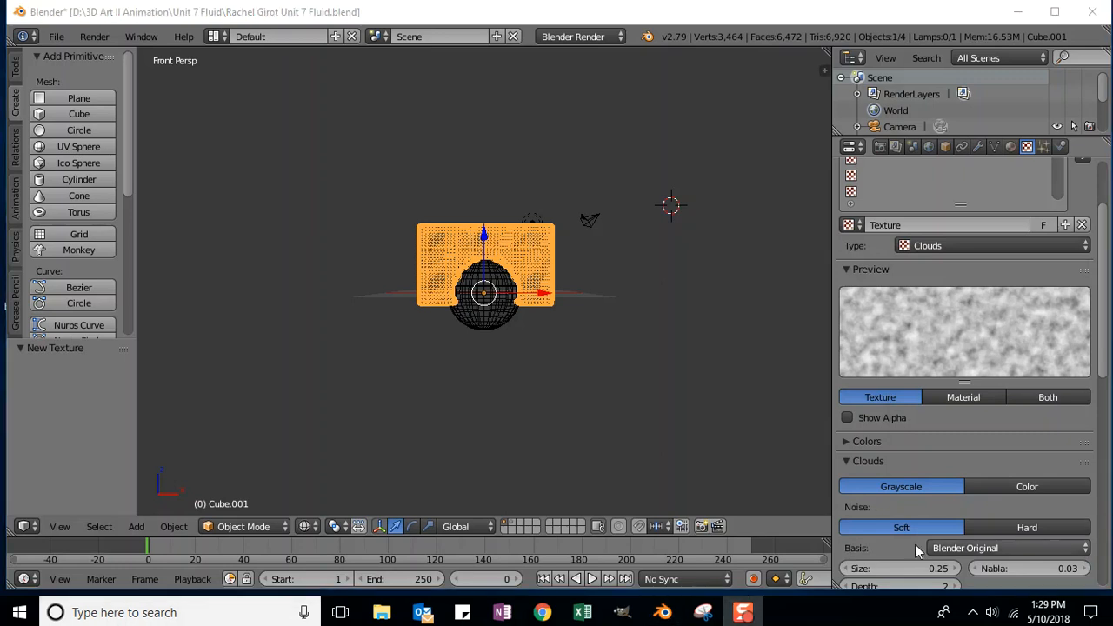
left_click(966, 398)
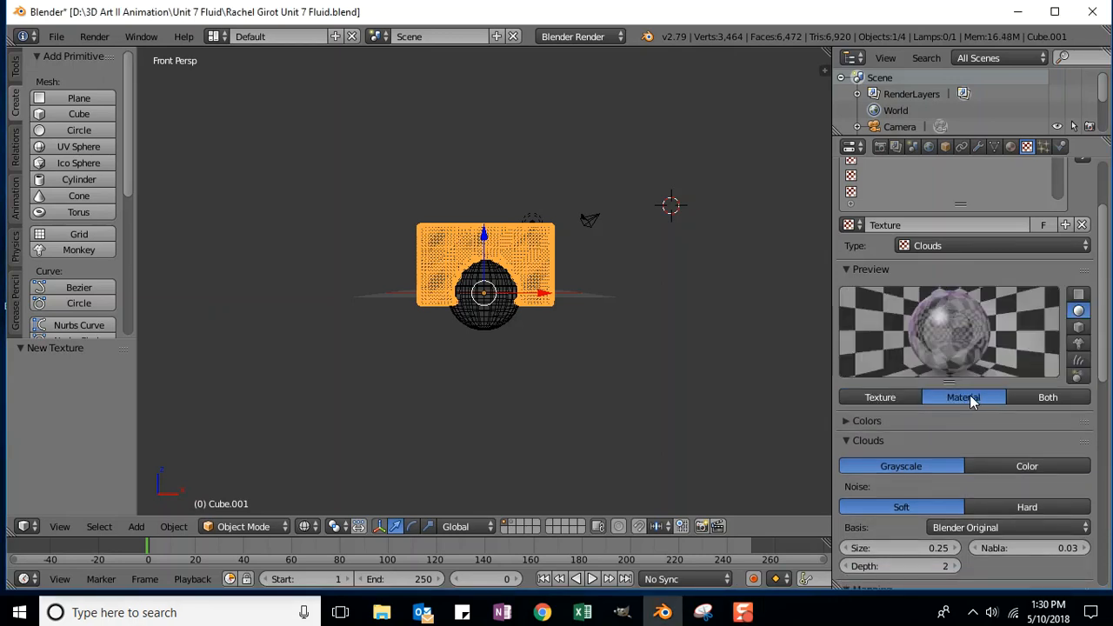
Step: Turn off the texture's Diffuse Color influence and enable Geometry Normal at strength 1.55
scroll(967, 395, "down", 1)
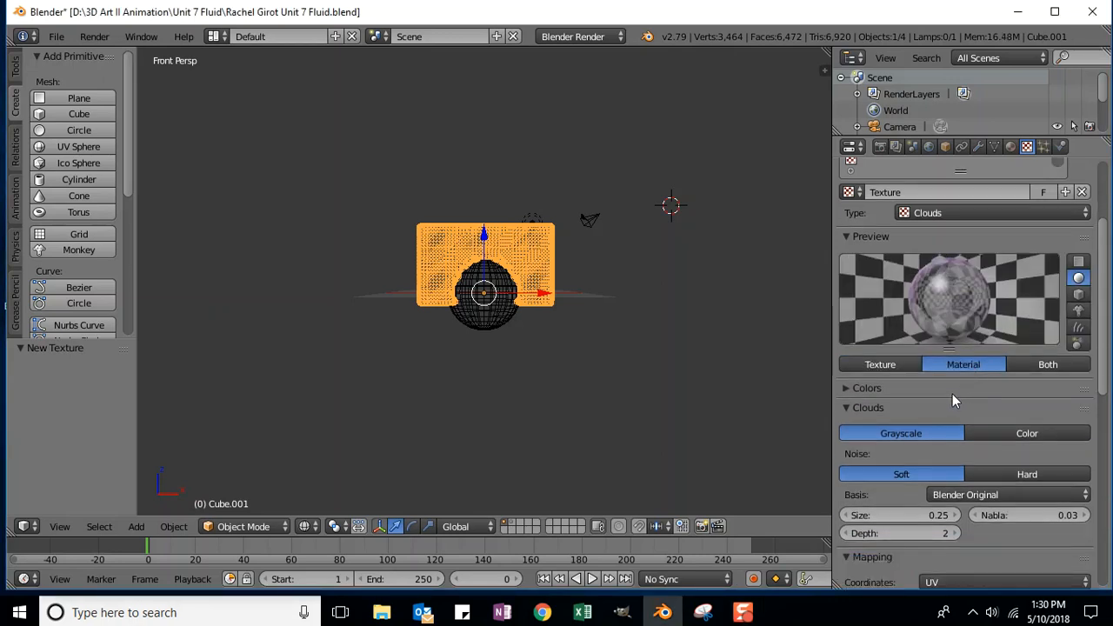
scroll(953, 395, "down", 3)
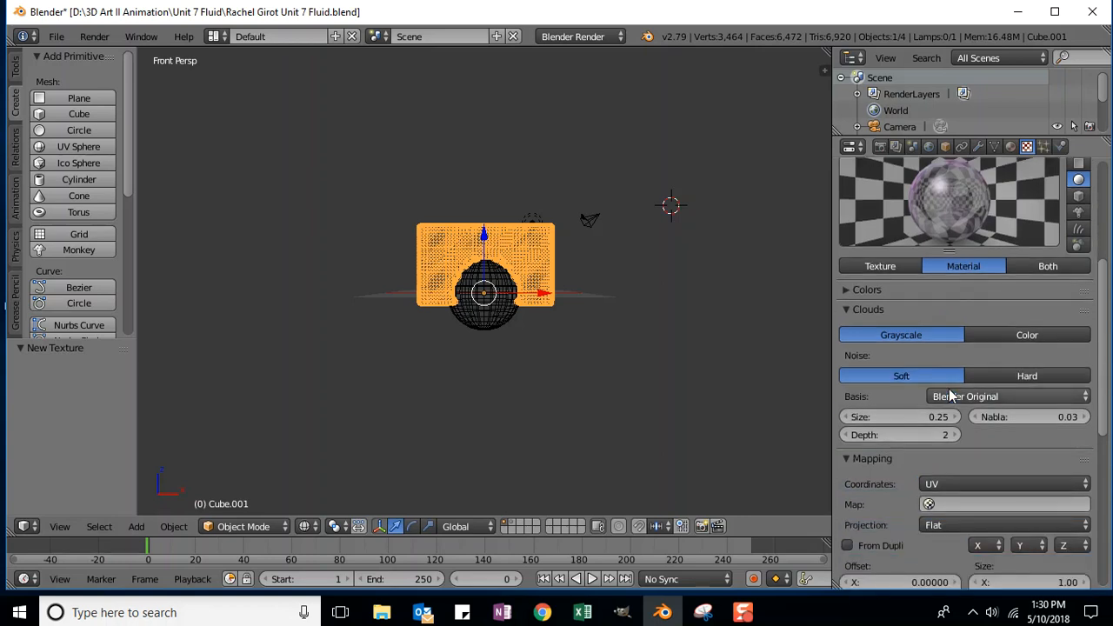
scroll(951, 396, "down", 2)
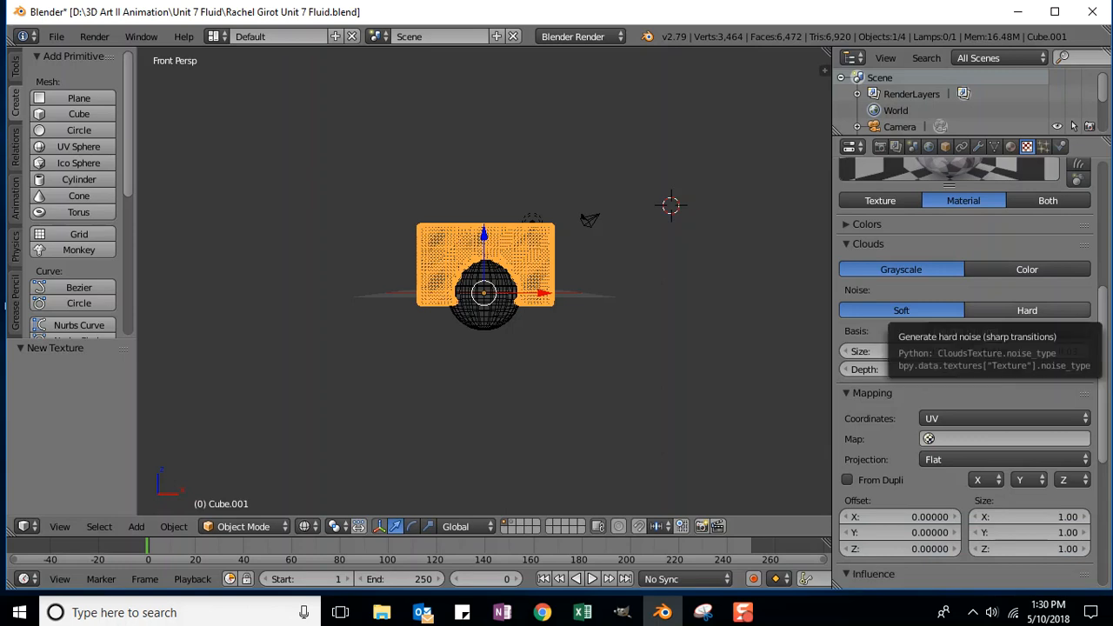
scroll(933, 350, "down", 3)
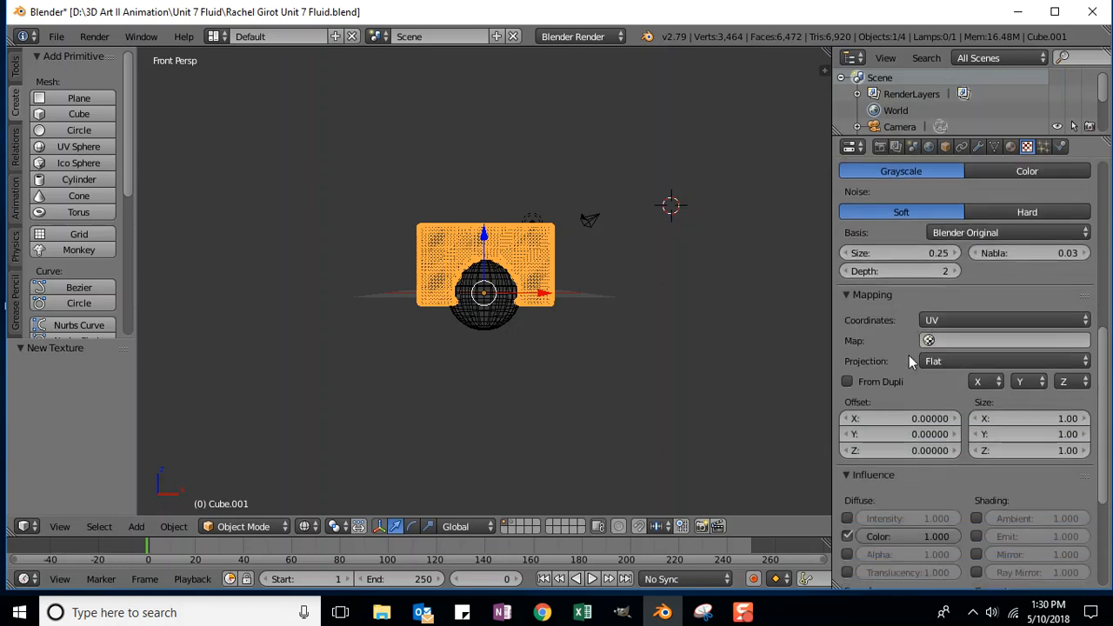
scroll(900, 360, "down", 5)
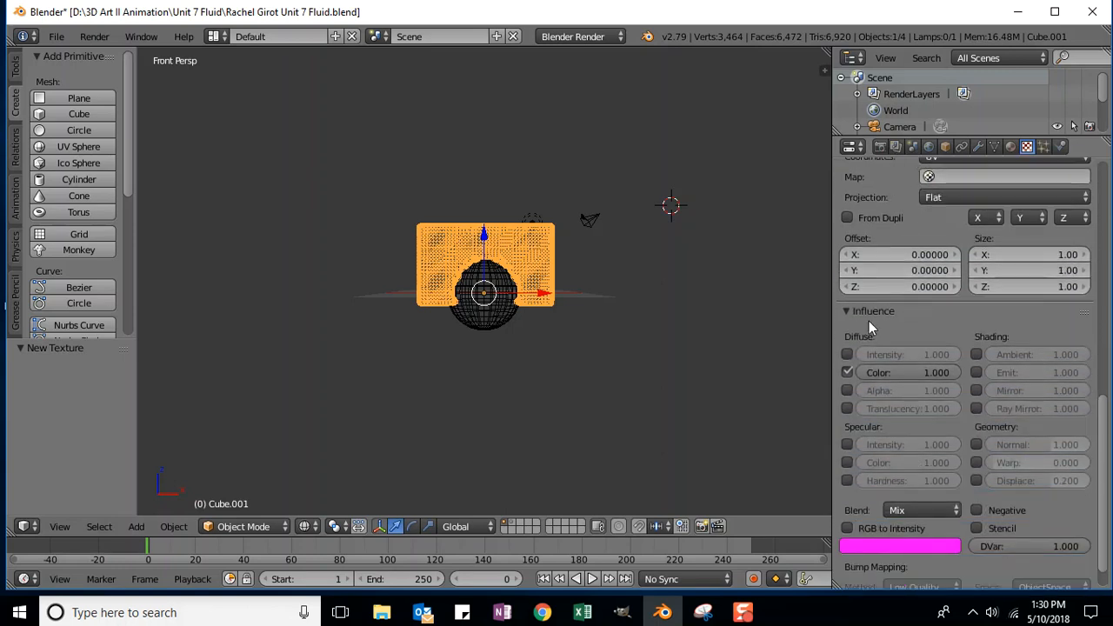
scroll(869, 326, "down", 1)
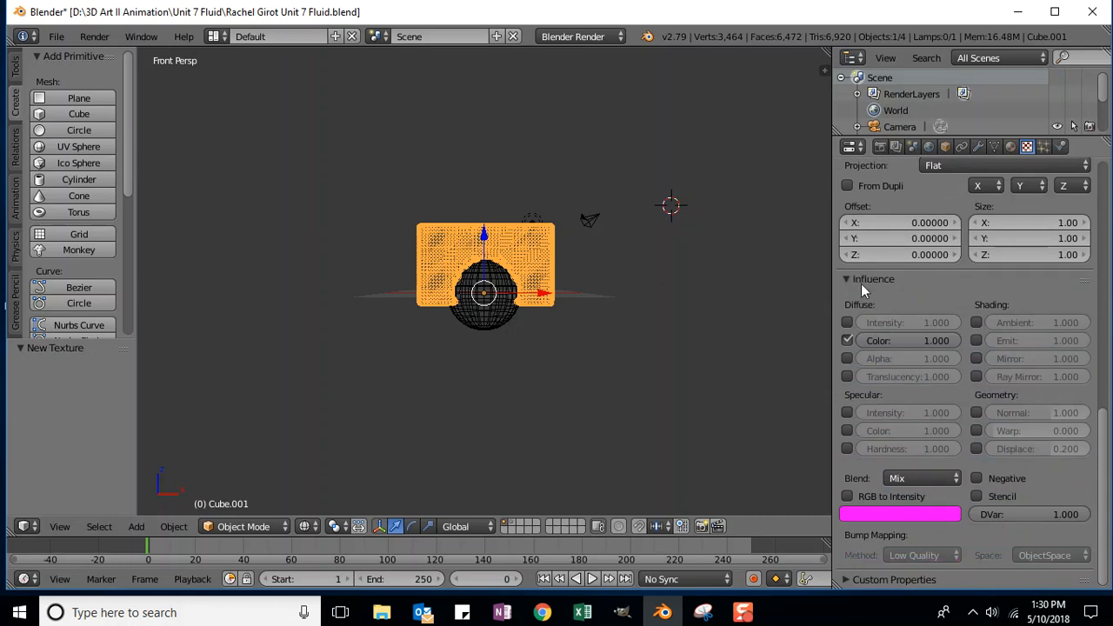
left_click(847, 341)
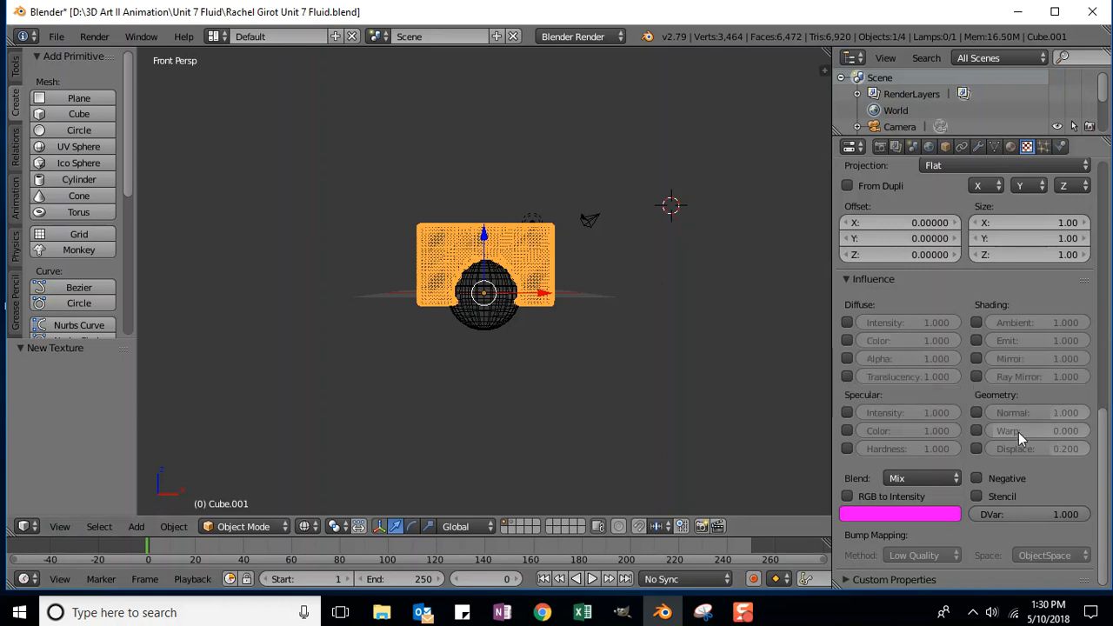
left_click(976, 411)
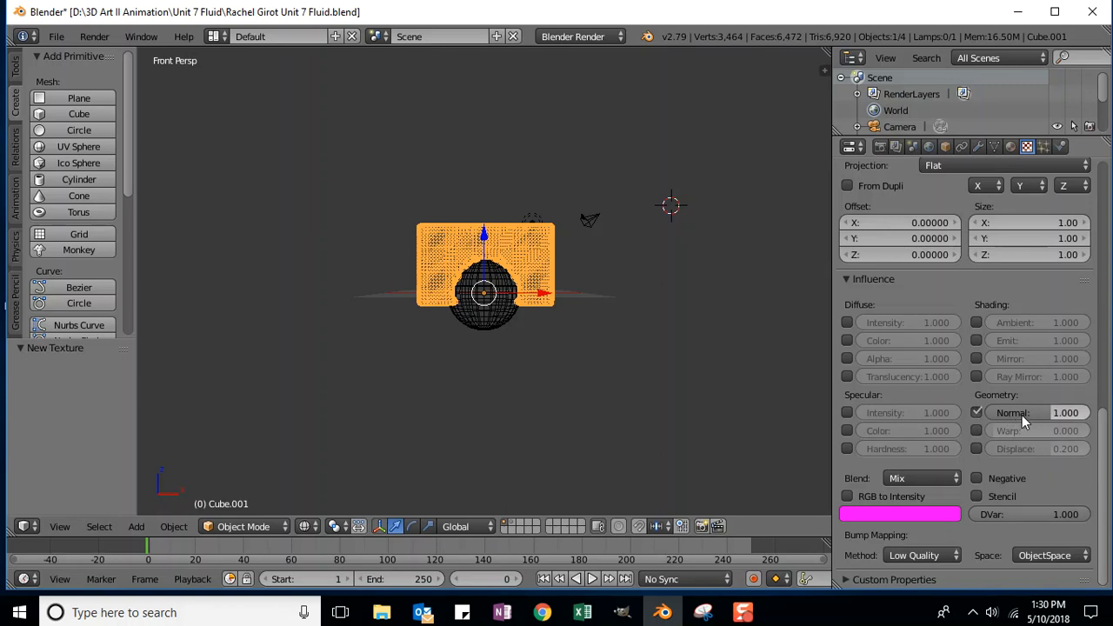
left_click(1066, 416)
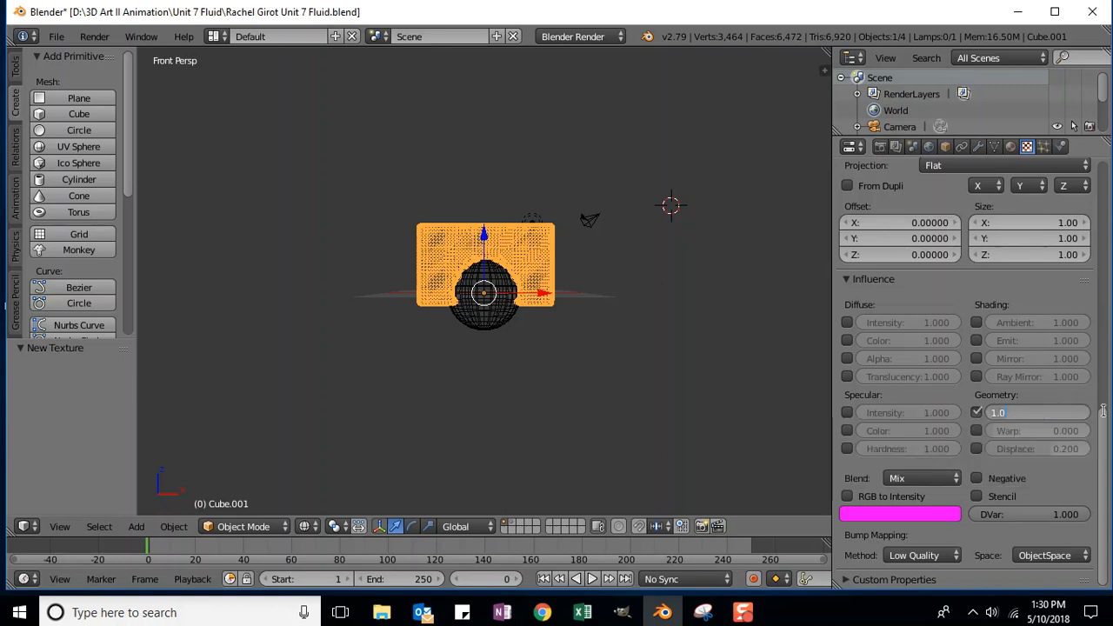
type("1.55")
key("Return")
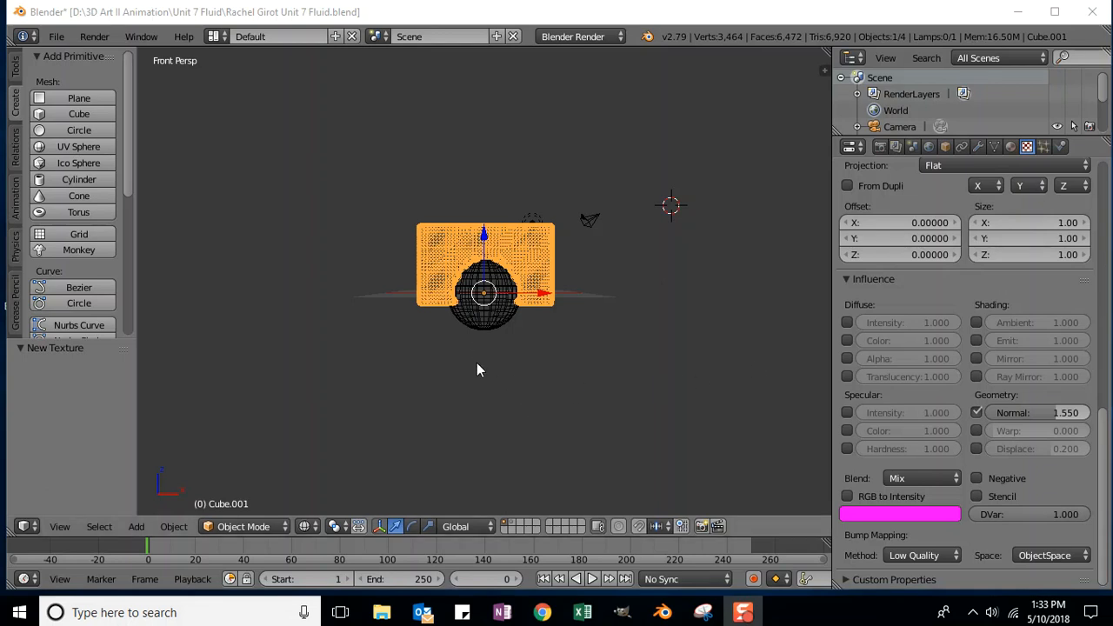
Step: Select the sphere and set viewport shading to Material after briefly previewing Rendered
scroll(565, 374, "up", 4)
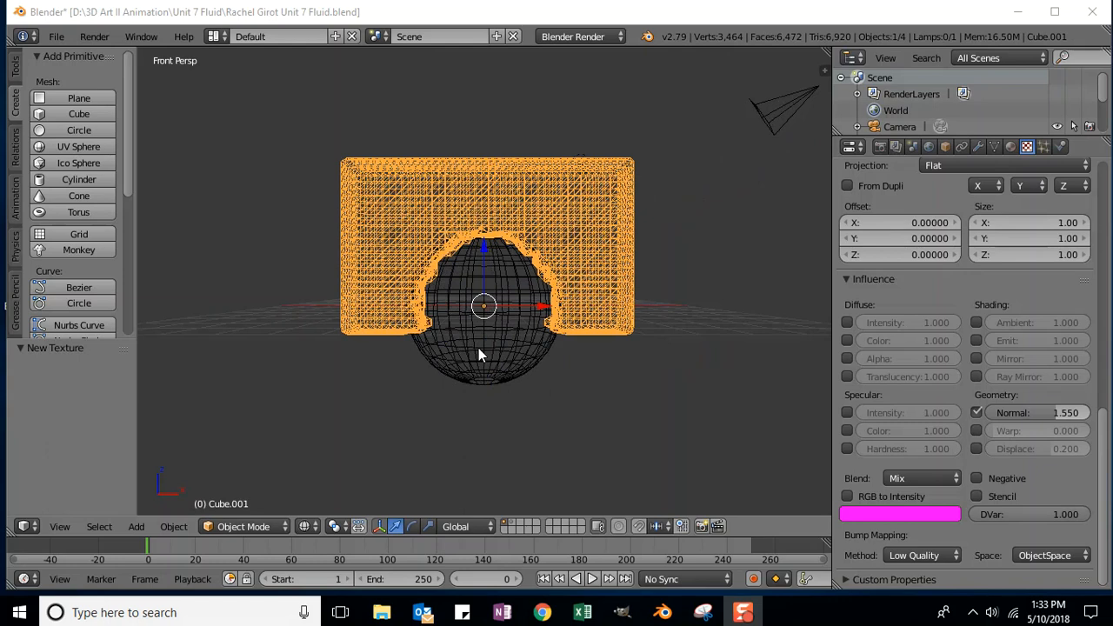
right_click(479, 355)
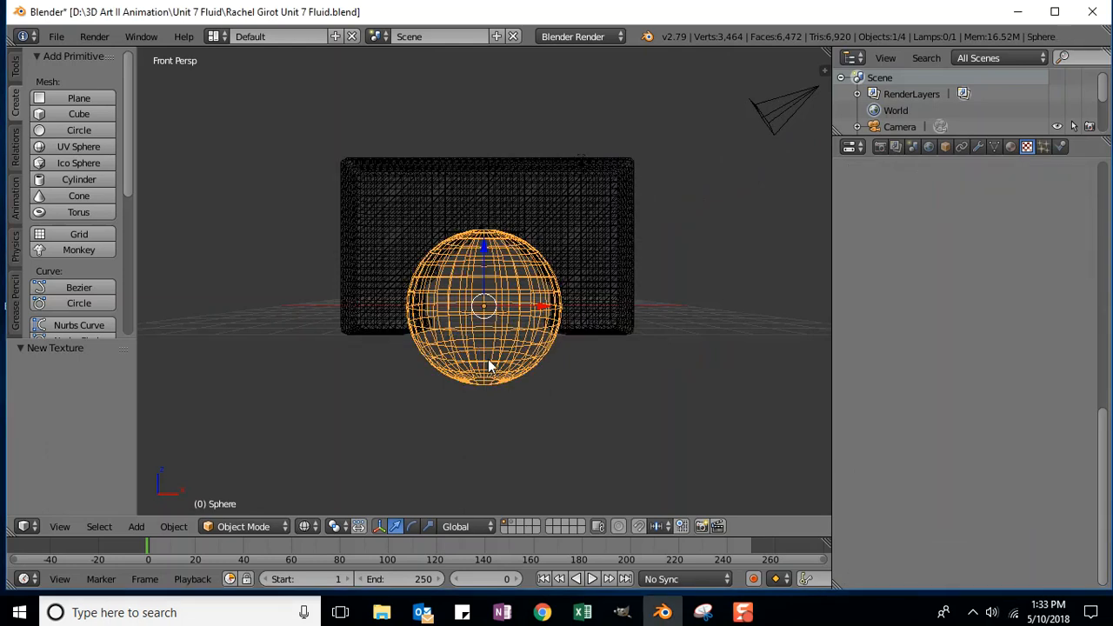
left_click(308, 526)
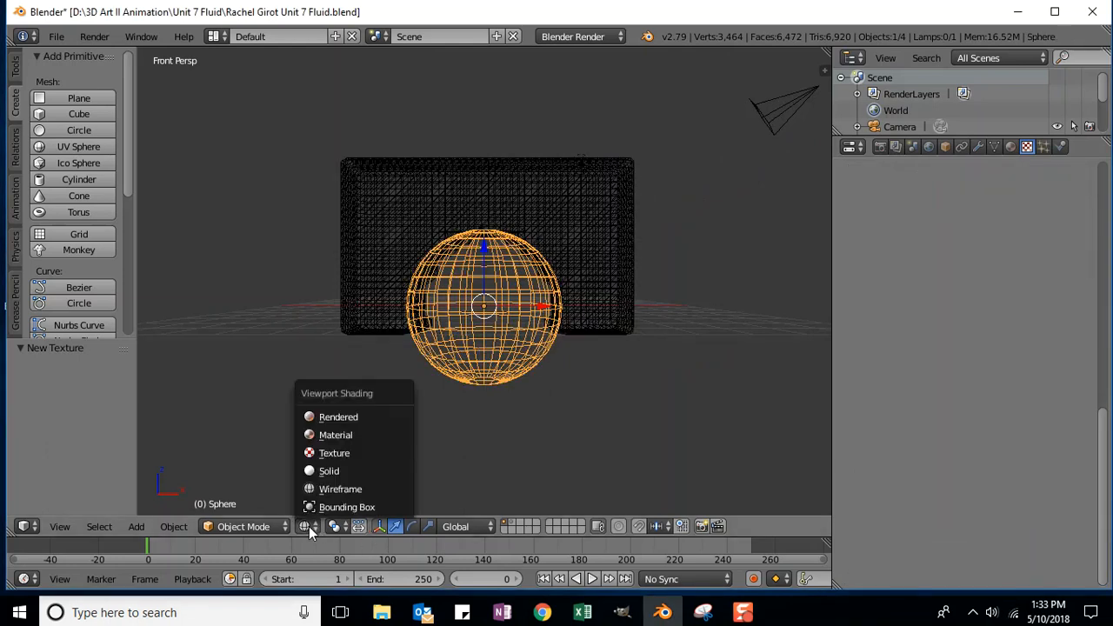
left_click(336, 435)
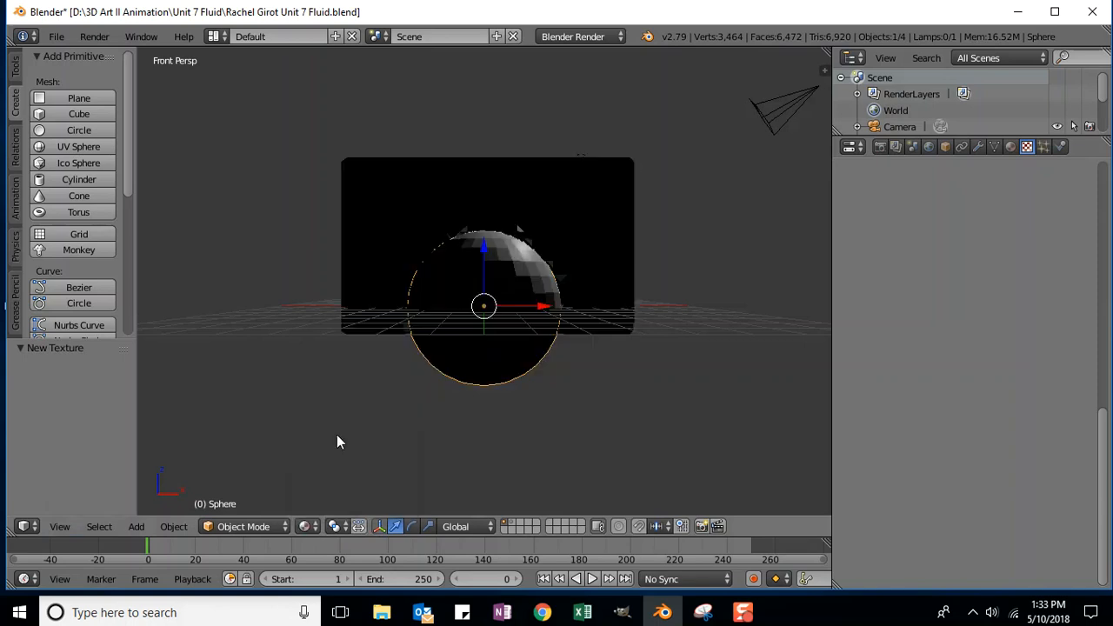
left_click(310, 526)
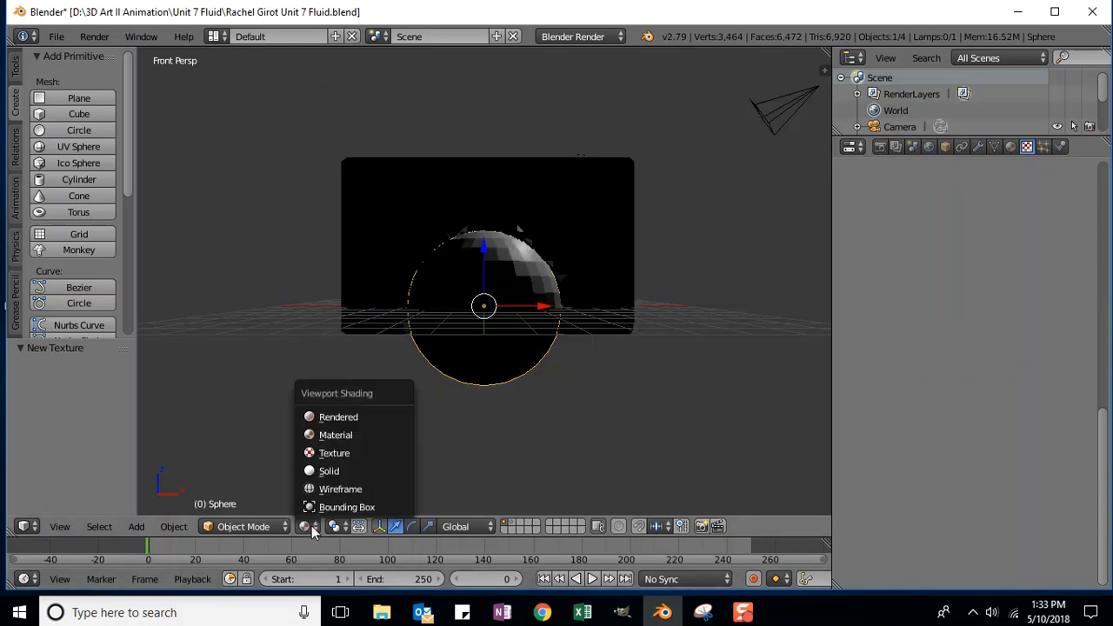
left_click(336, 416)
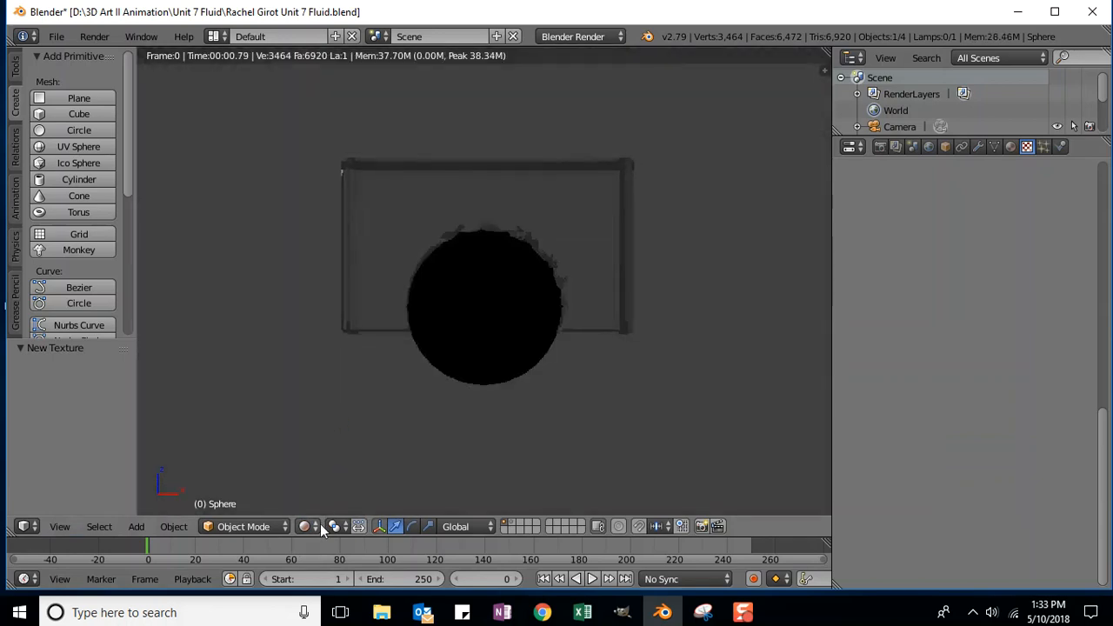
left_click(311, 527)
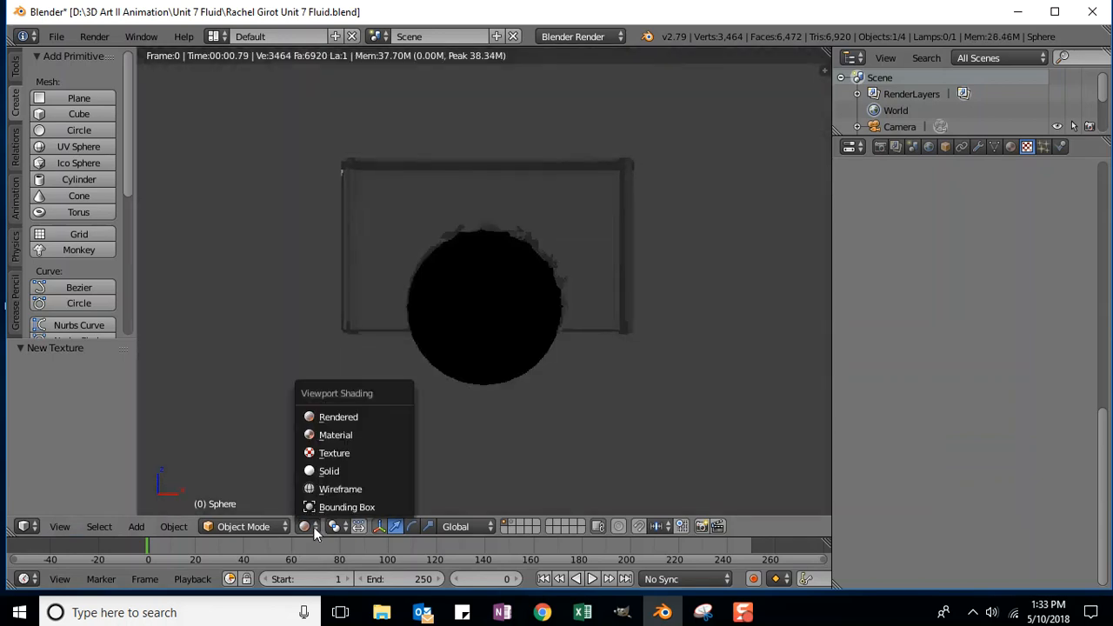
left_click(318, 434)
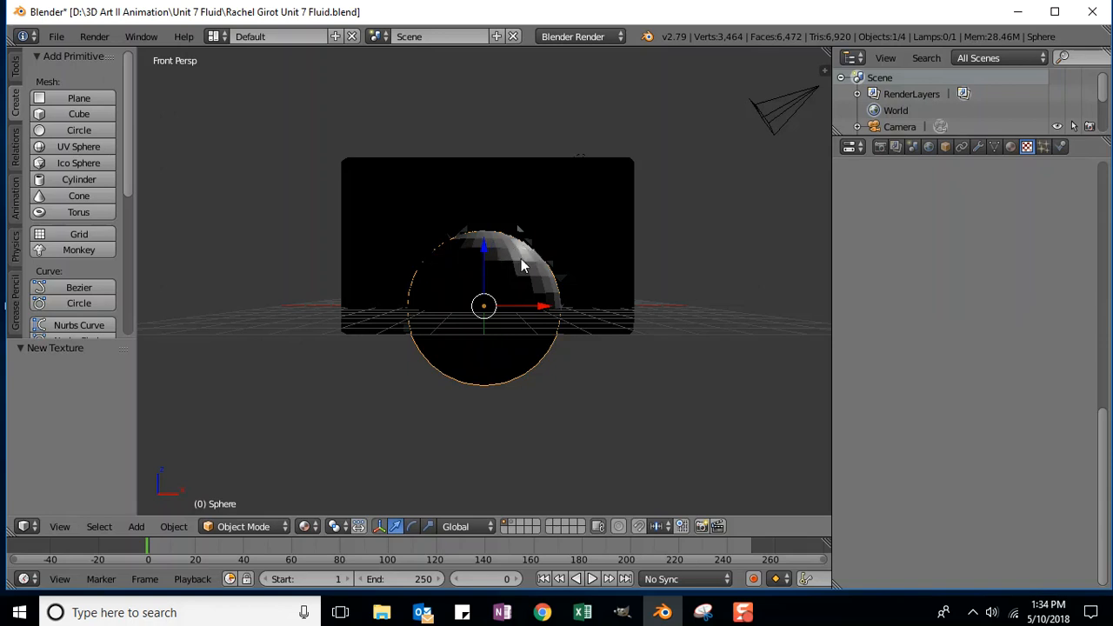
Step: Apply Shading: Smooth to the sphere from the Tools tab
left_click_drag(128, 108, 143, 280)
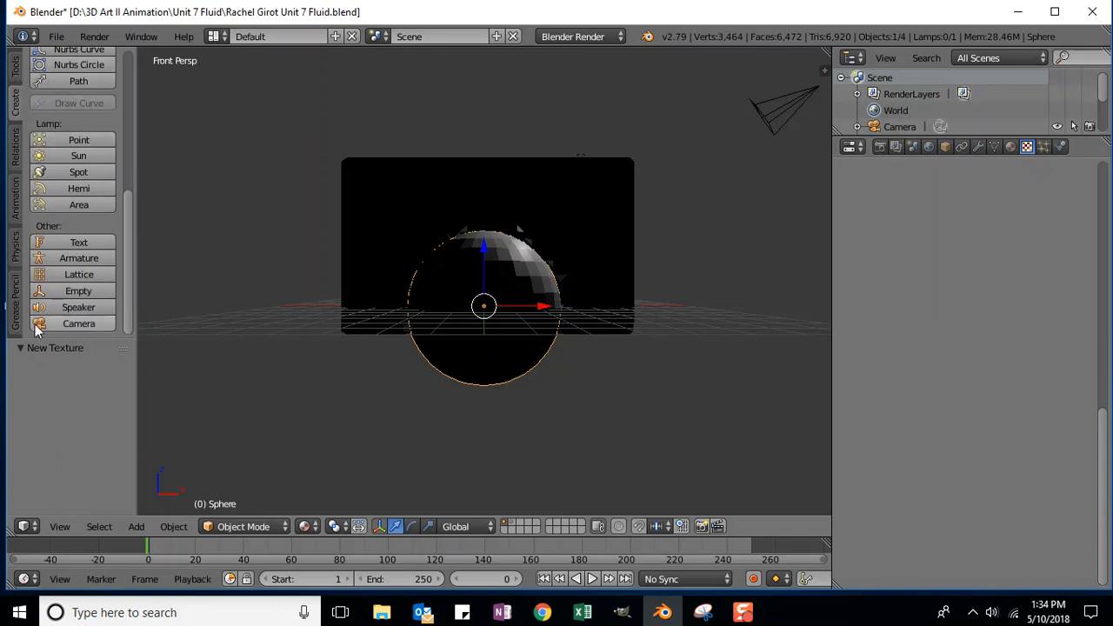
scroll(61, 342, "up", 5)
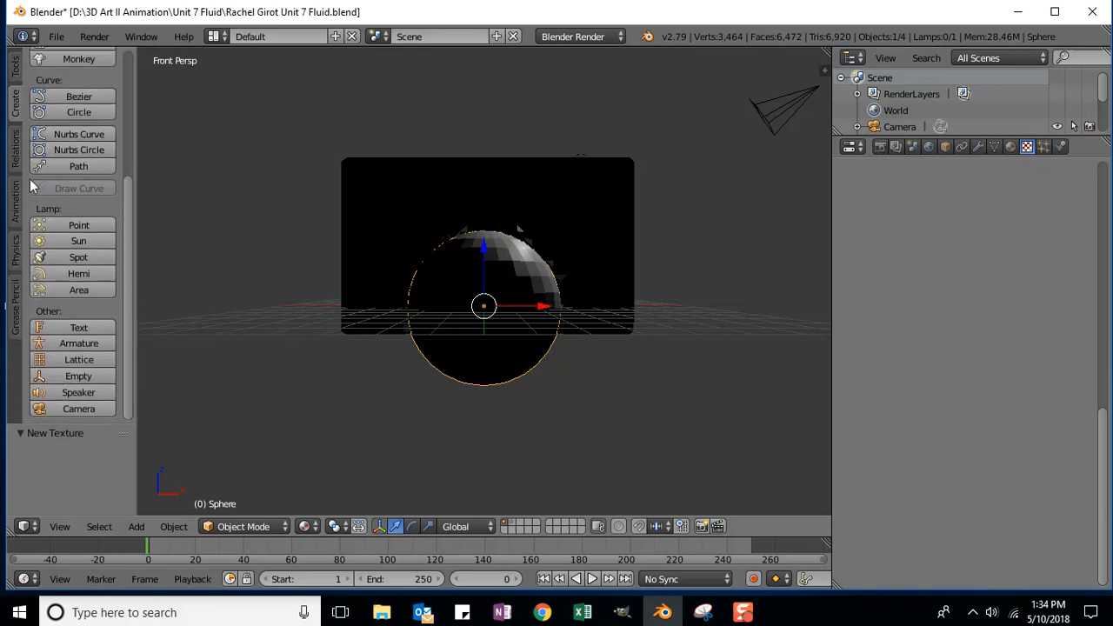
left_click(14, 80)
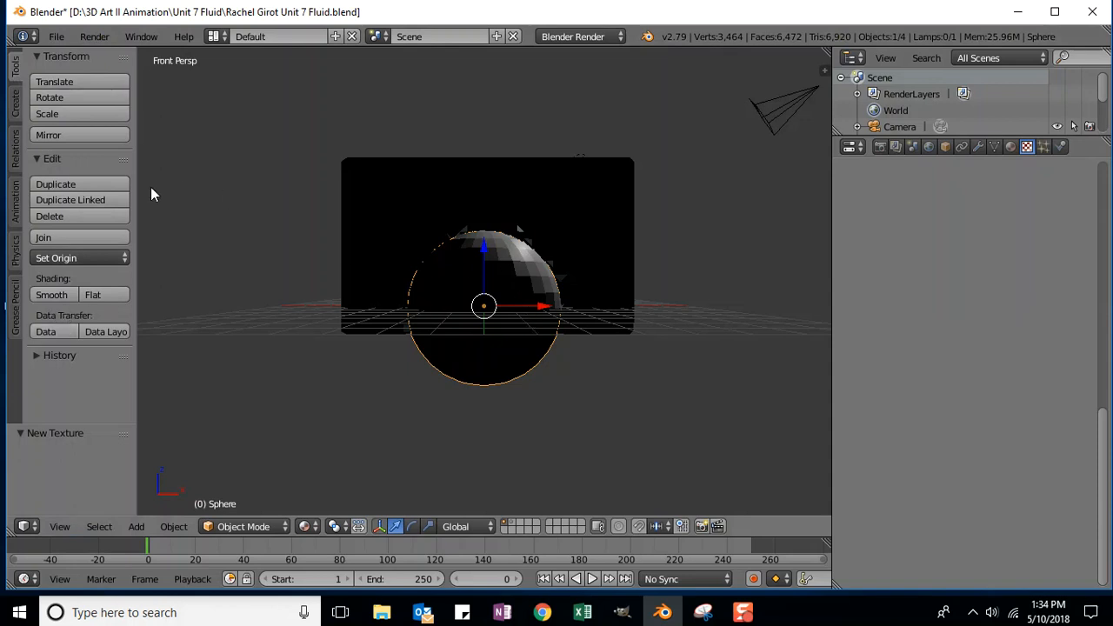
left_click(50, 296)
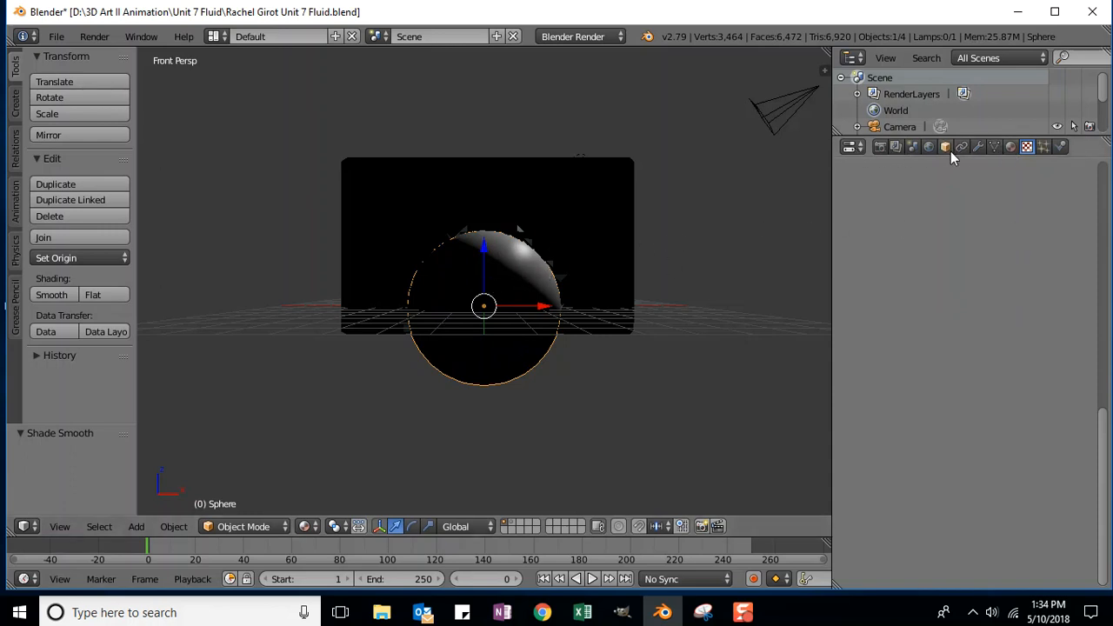
Step: Create Material.002 for the sphere with a red diffuse colour (R 0.800, G 0.000, B 0.002)
left_click(1010, 148)
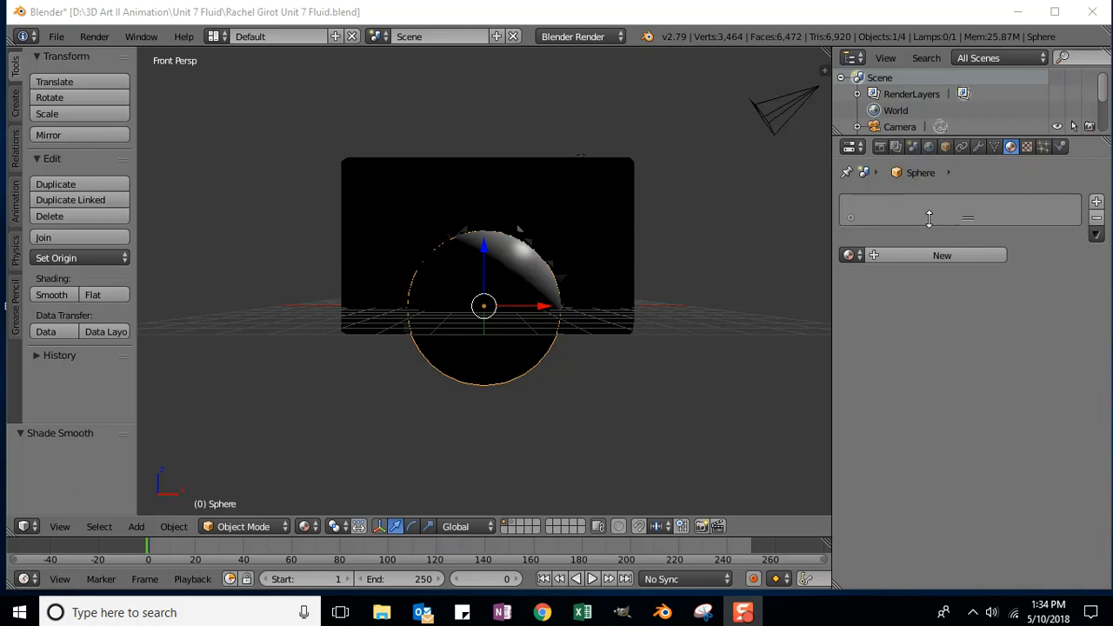
left_click(918, 251)
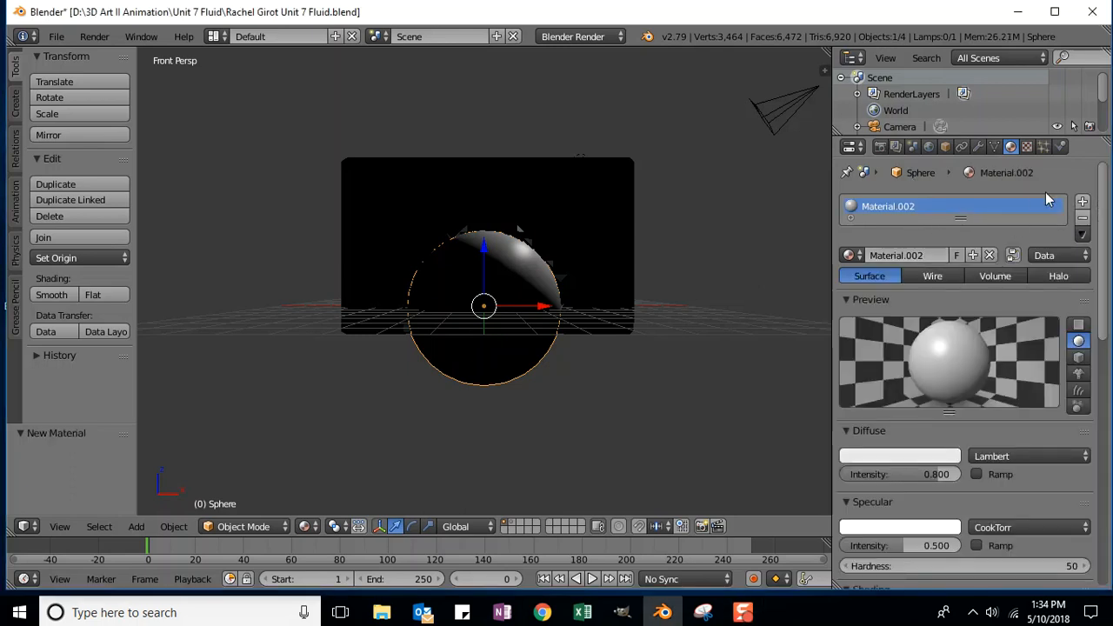
left_click_drag(1103, 186, 1101, 228)
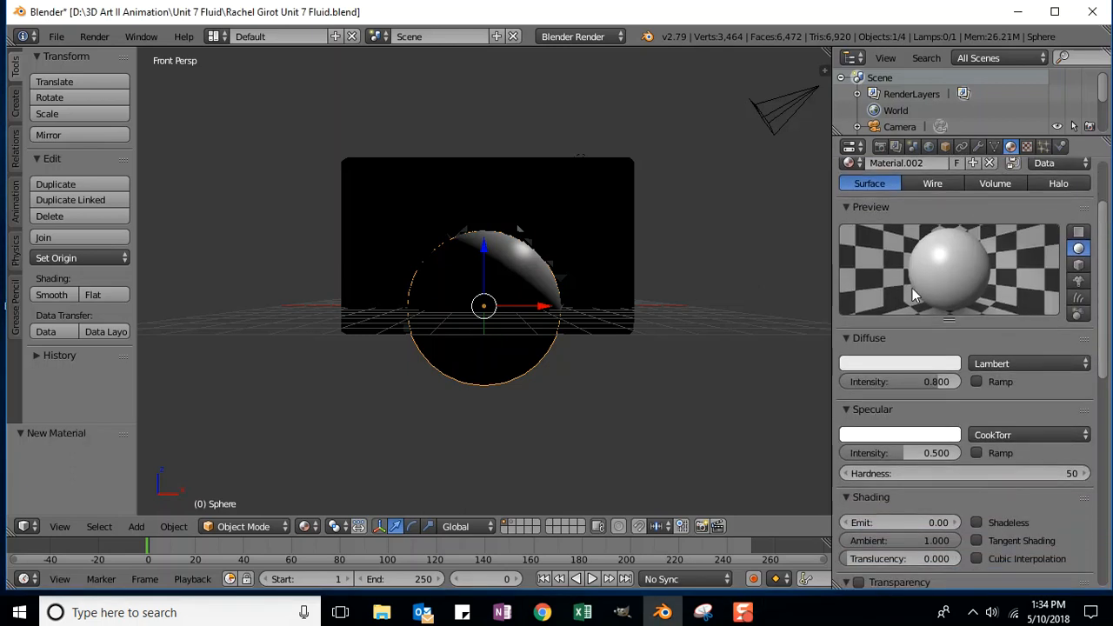
left_click(887, 365)
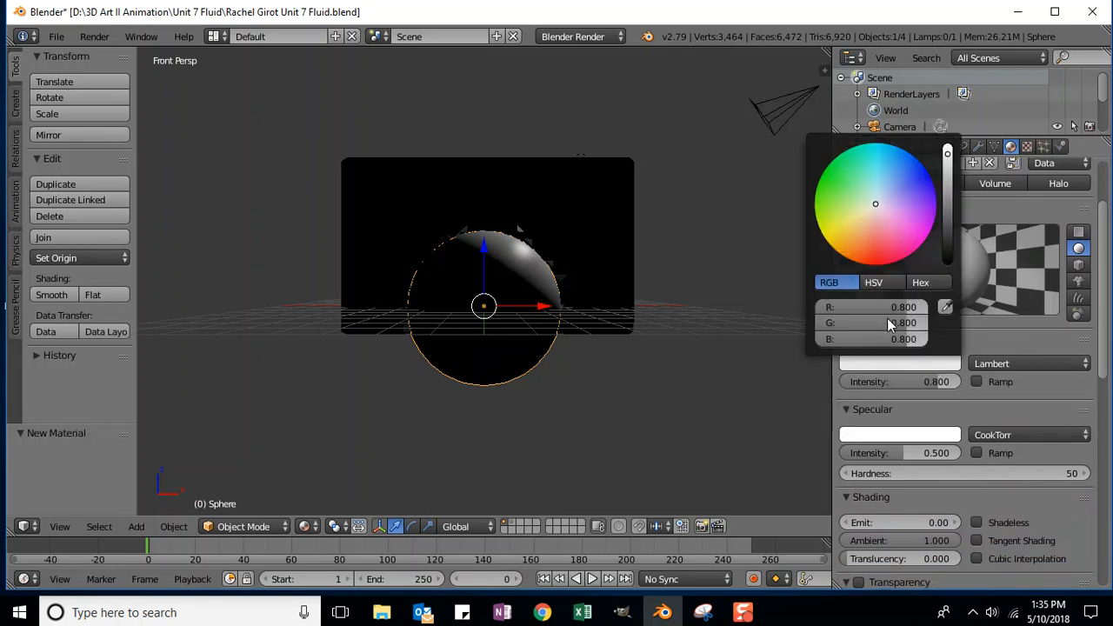
left_click_drag(875, 203, 877, 265)
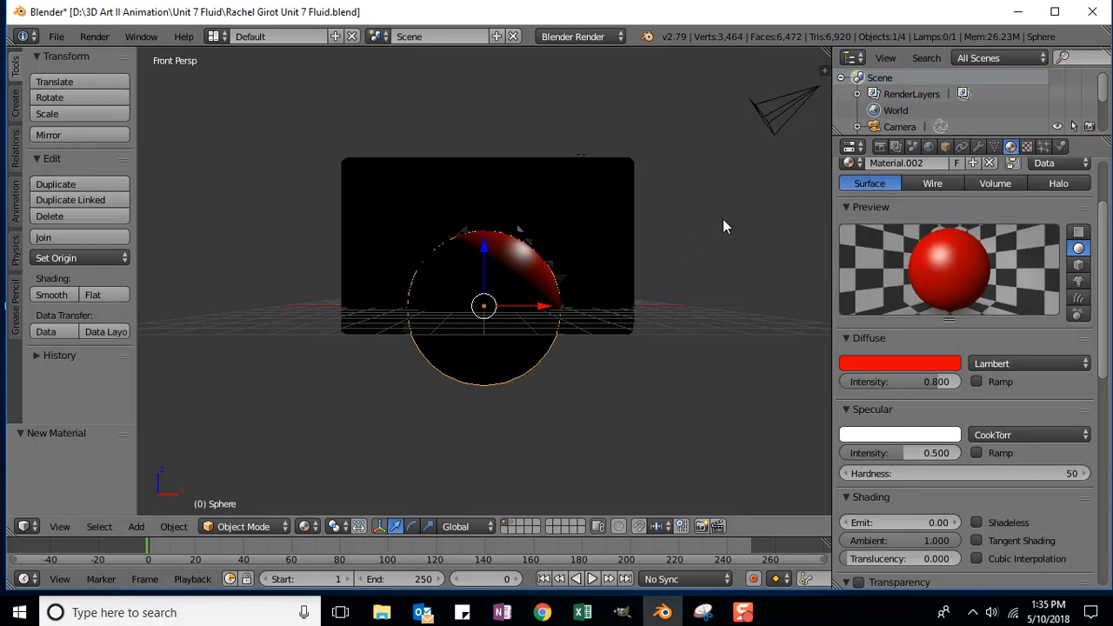
middle_click_drag(746, 214, 697, 264)
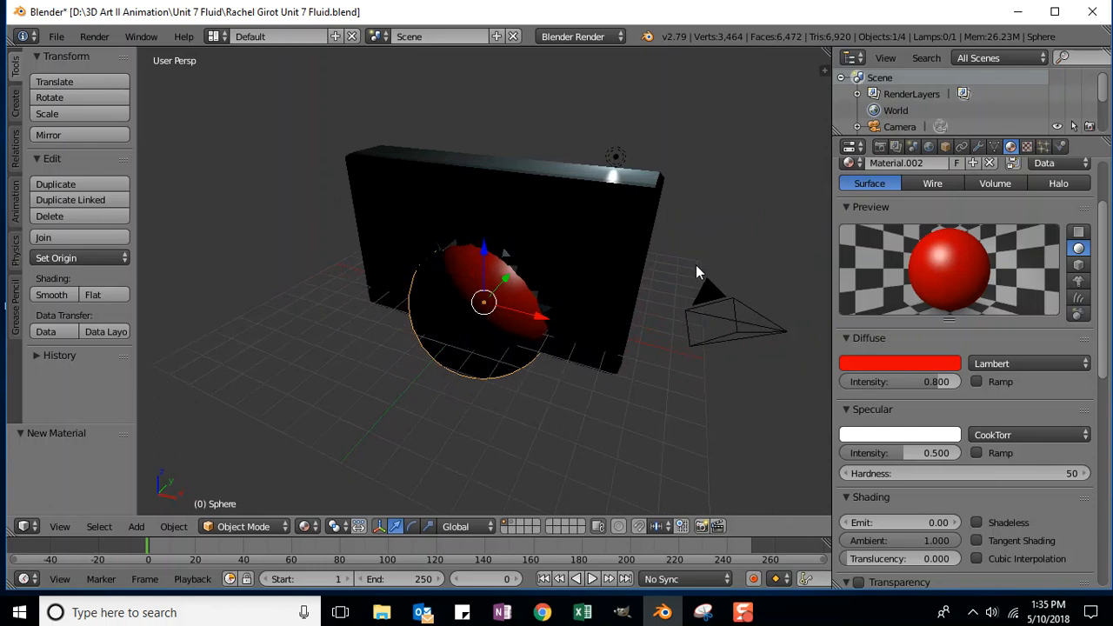
Step: Move the lamp along Y to about -11.613, view from the front, and select the red sphere
right_click(630, 167)
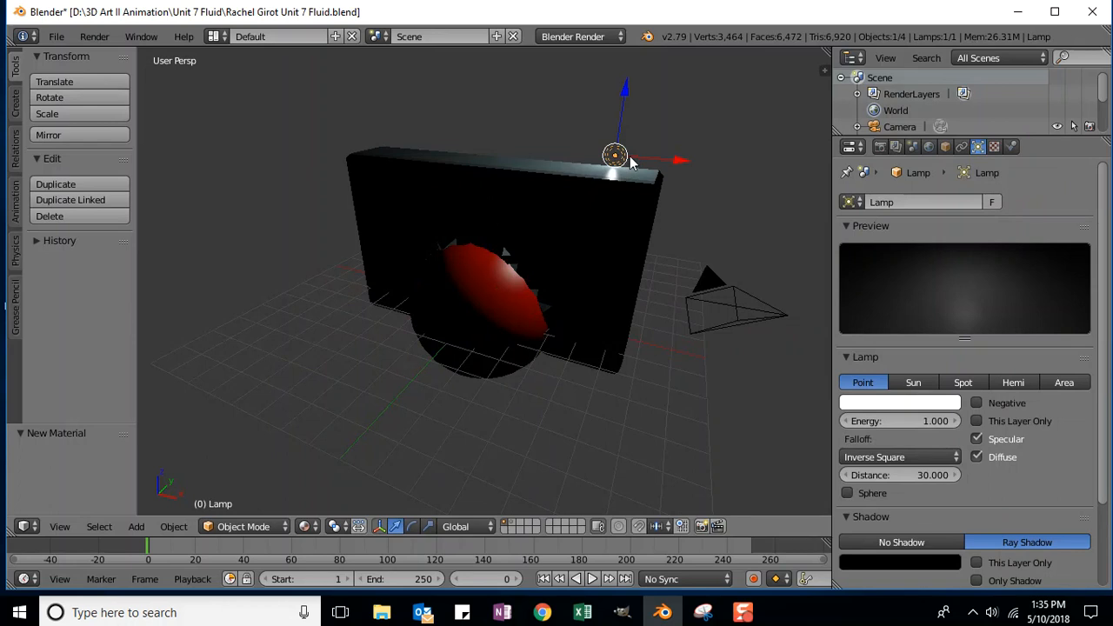
key("g")
key("y")
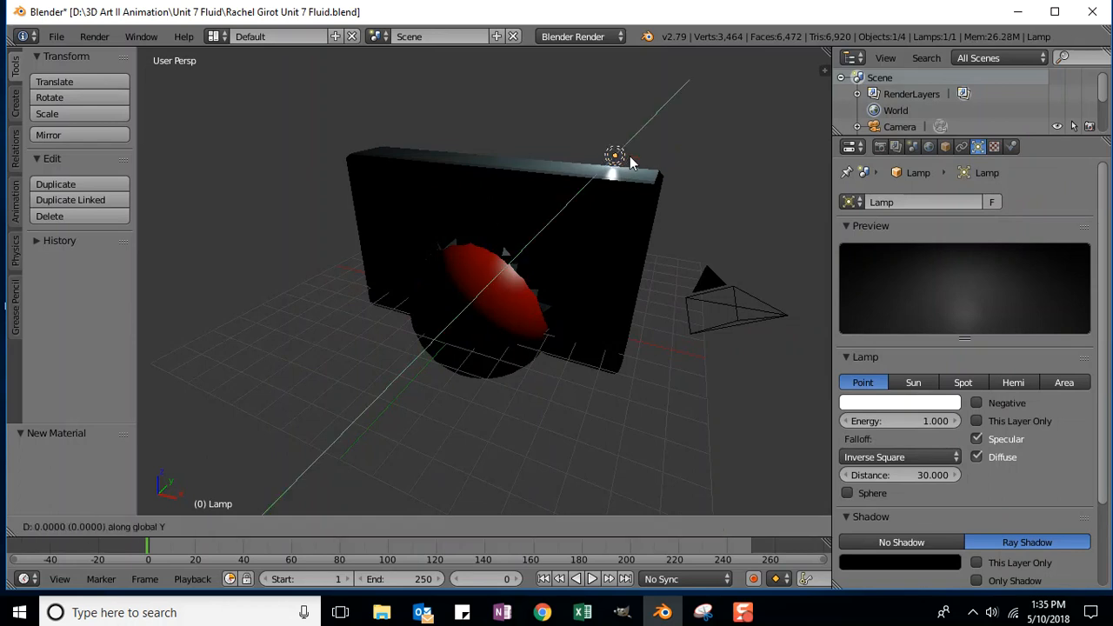
left_click(328, 385)
middle_click_drag(591, 407, 726, 338)
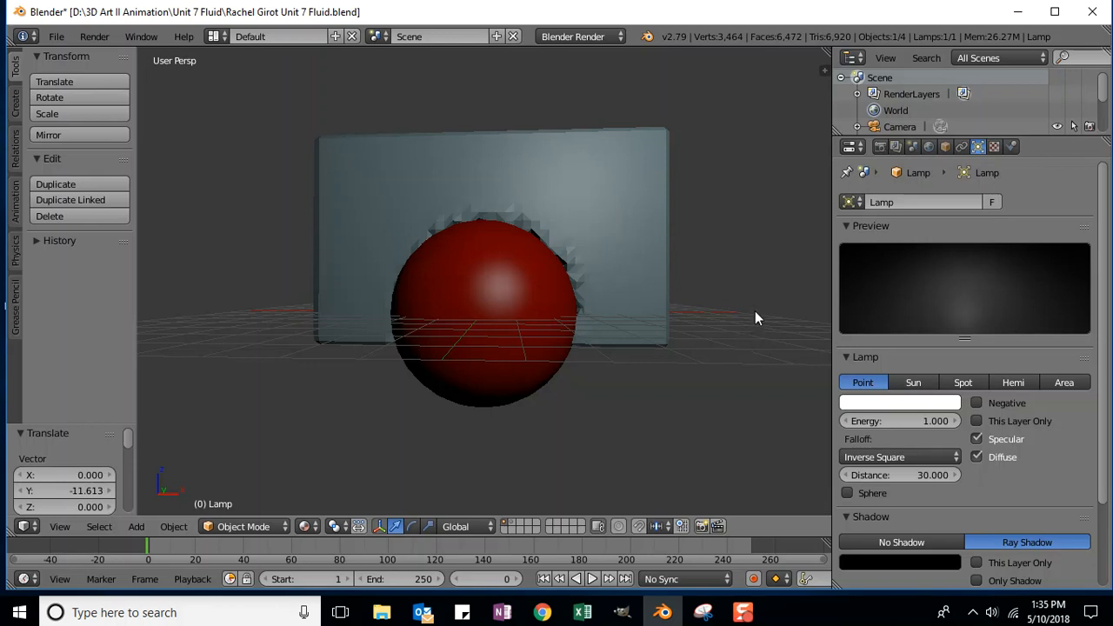
key("KP_1")
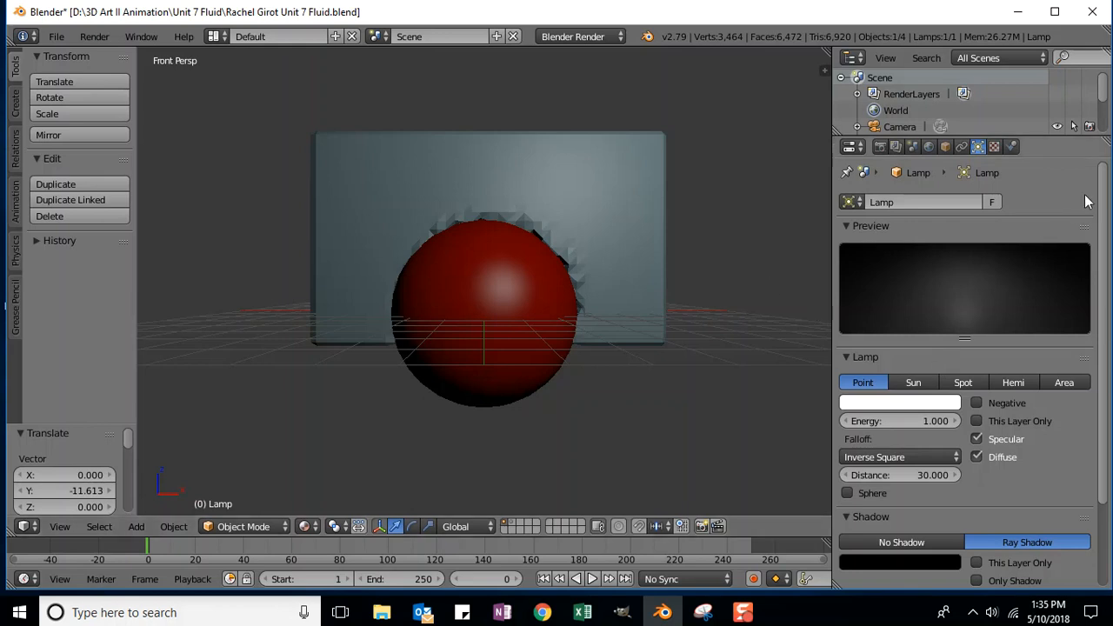
right_click(447, 275)
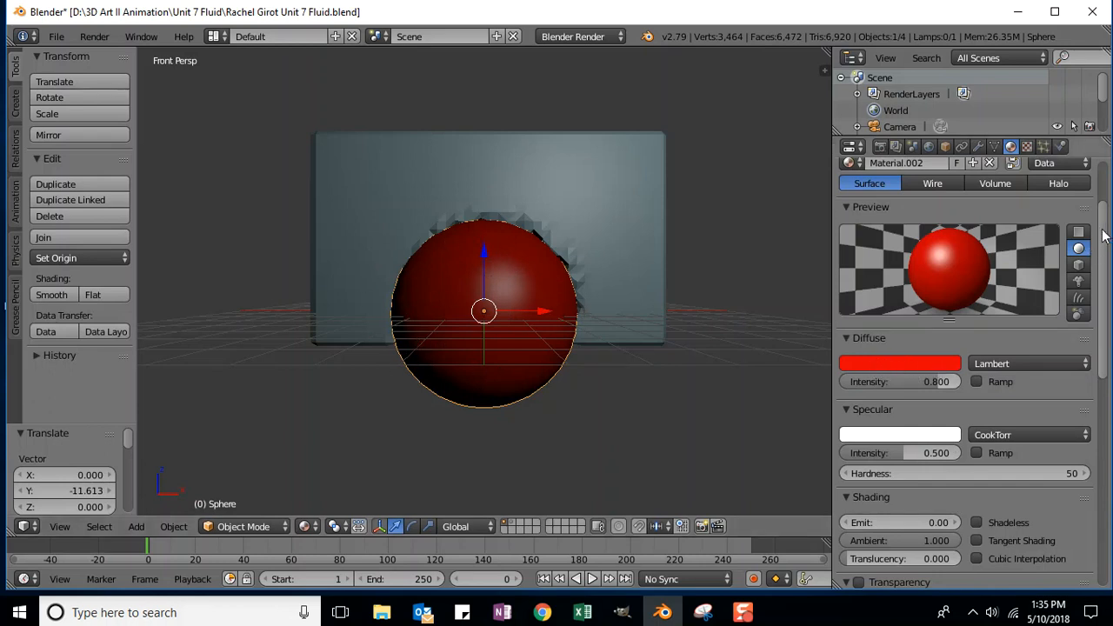
Step: Add a Marble texture, Texture.001, to the sphere's red material and preview it on the material
scroll(1103, 236, "down", 10)
scroll(1104, 227, "up", 10)
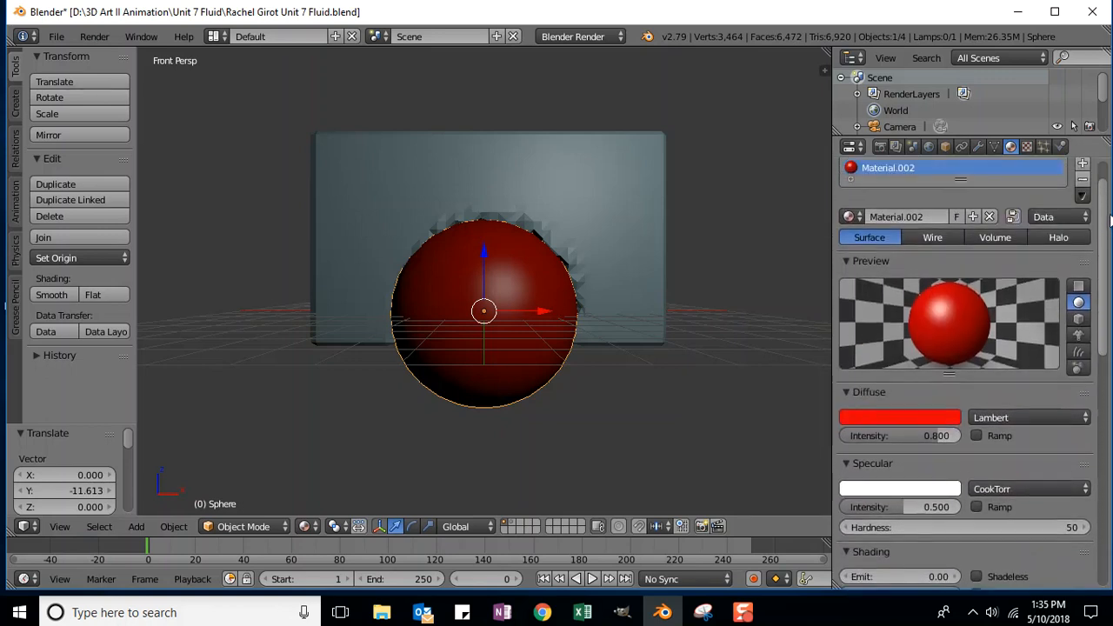
scroll(1106, 228, "up", 2)
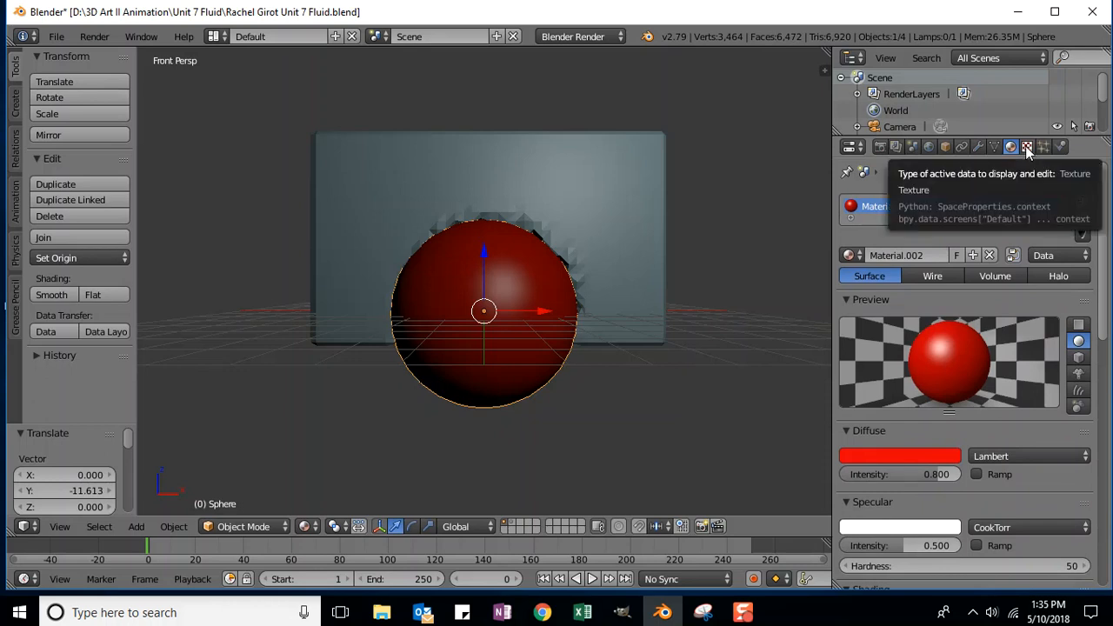
left_click(1027, 147)
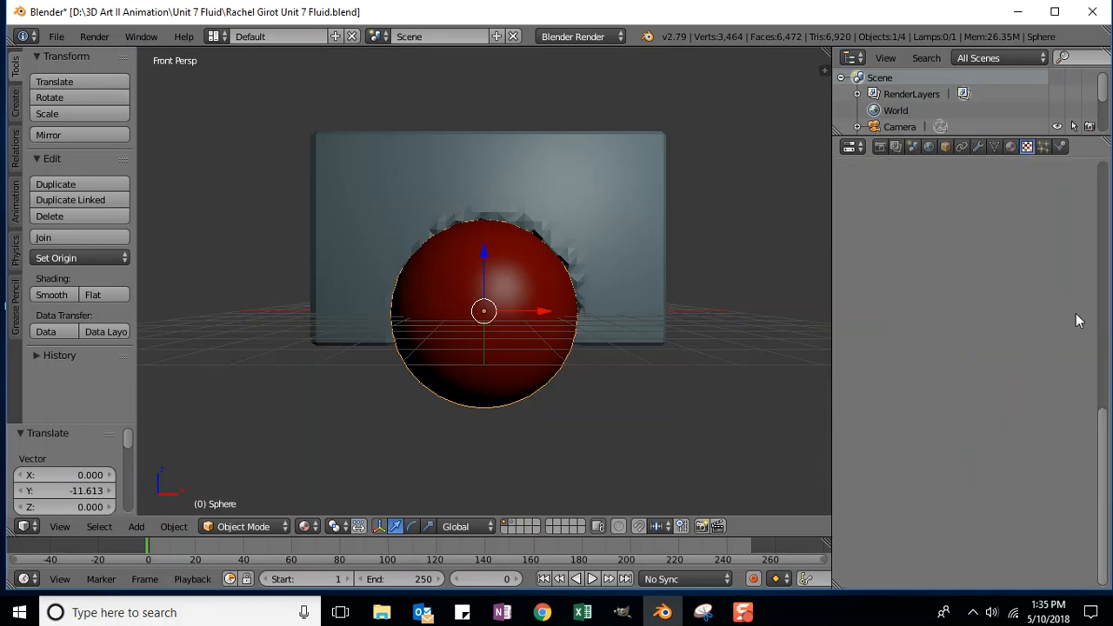
left_click_drag(1104, 446, 1106, 199)
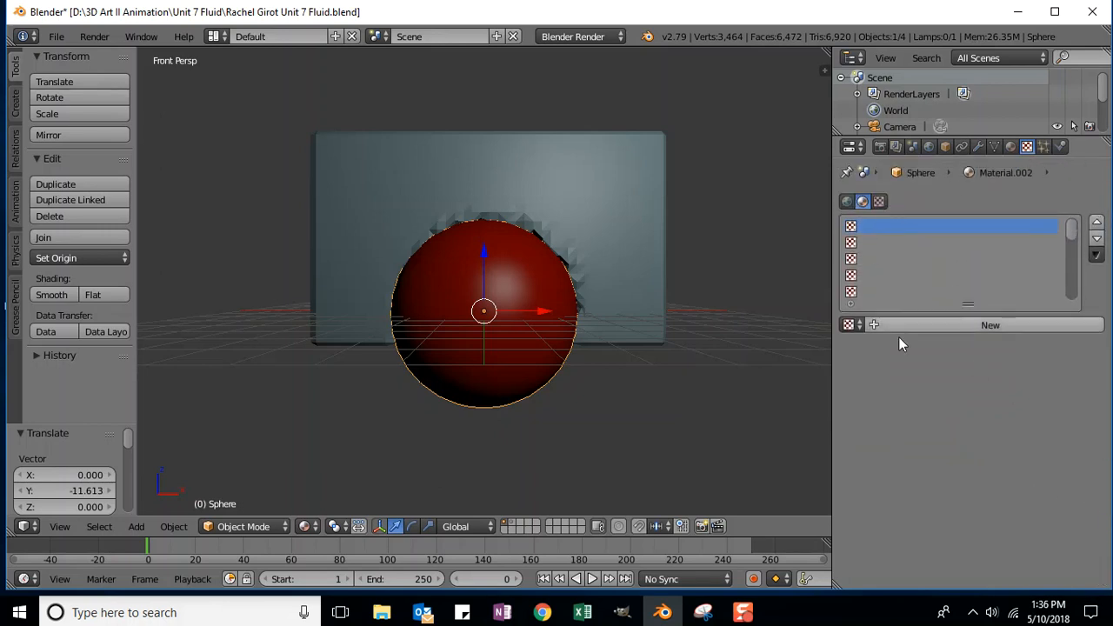
left_click(965, 327)
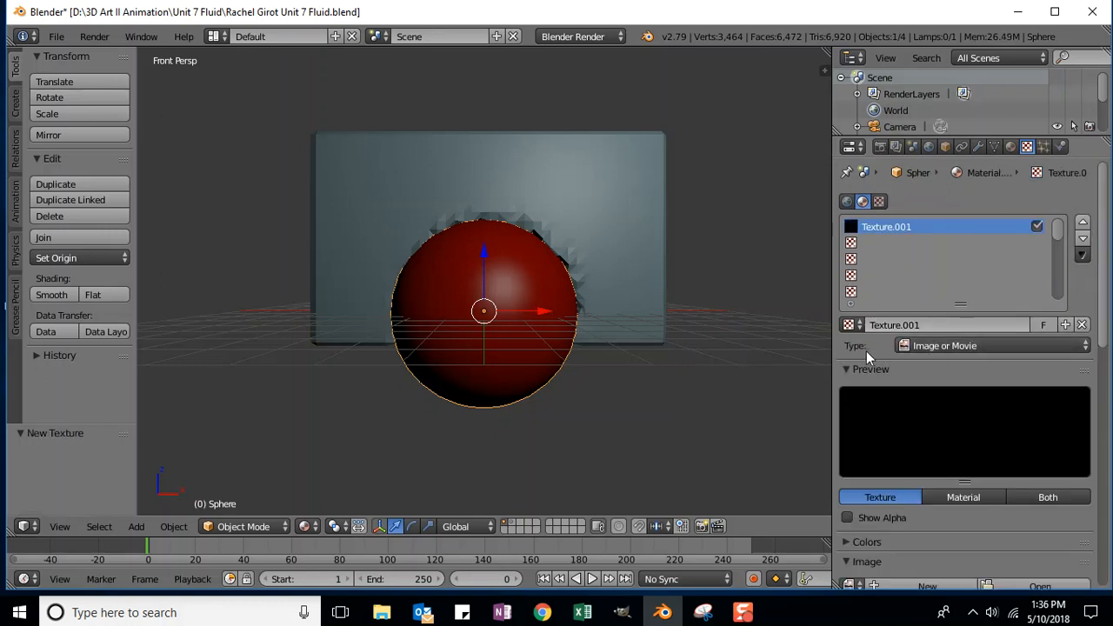
left_click(933, 347)
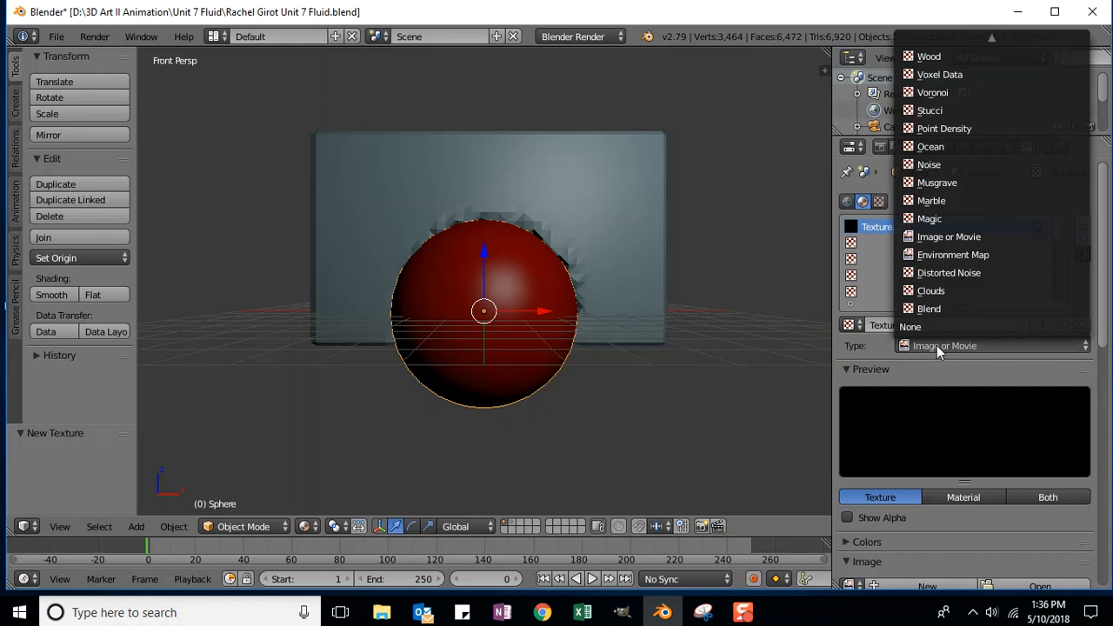
left_click(938, 200)
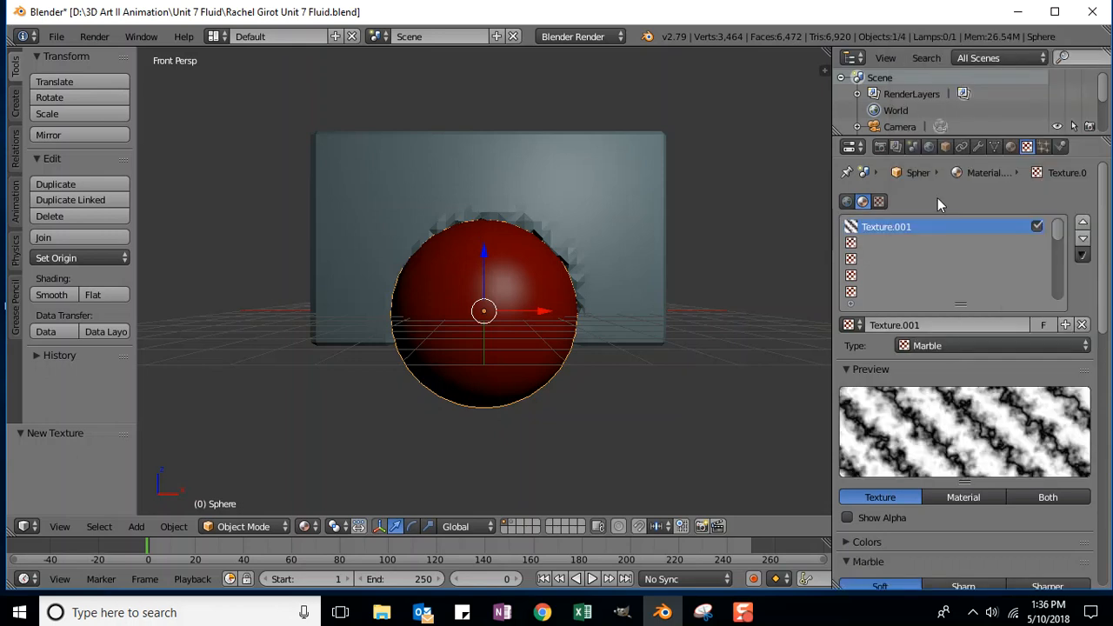
left_click_drag(1106, 208, 1105, 248)
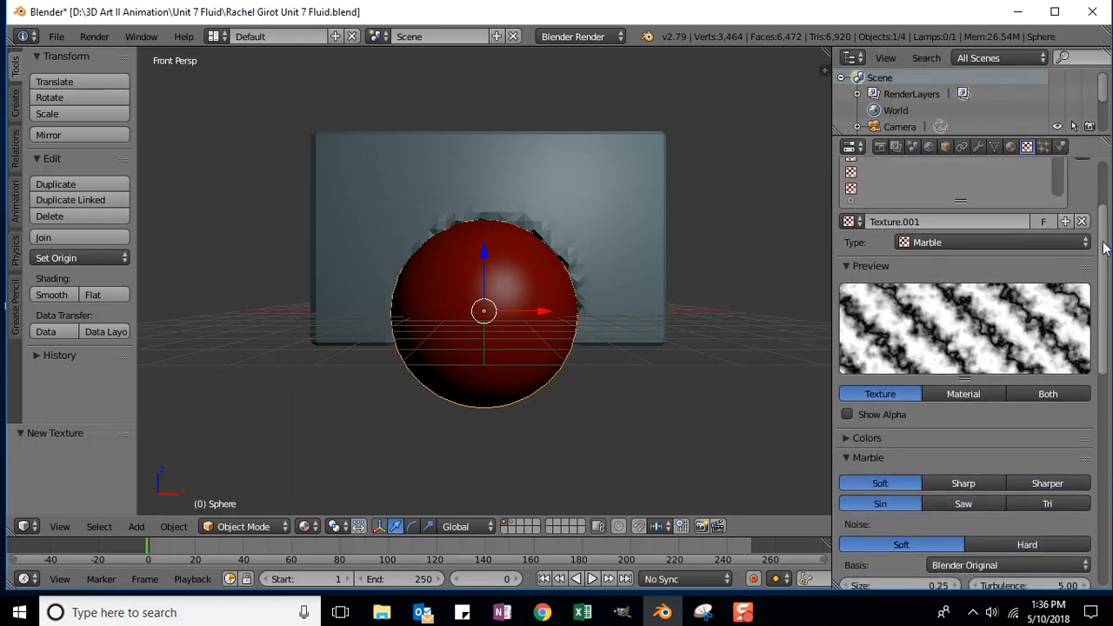
left_click(973, 390)
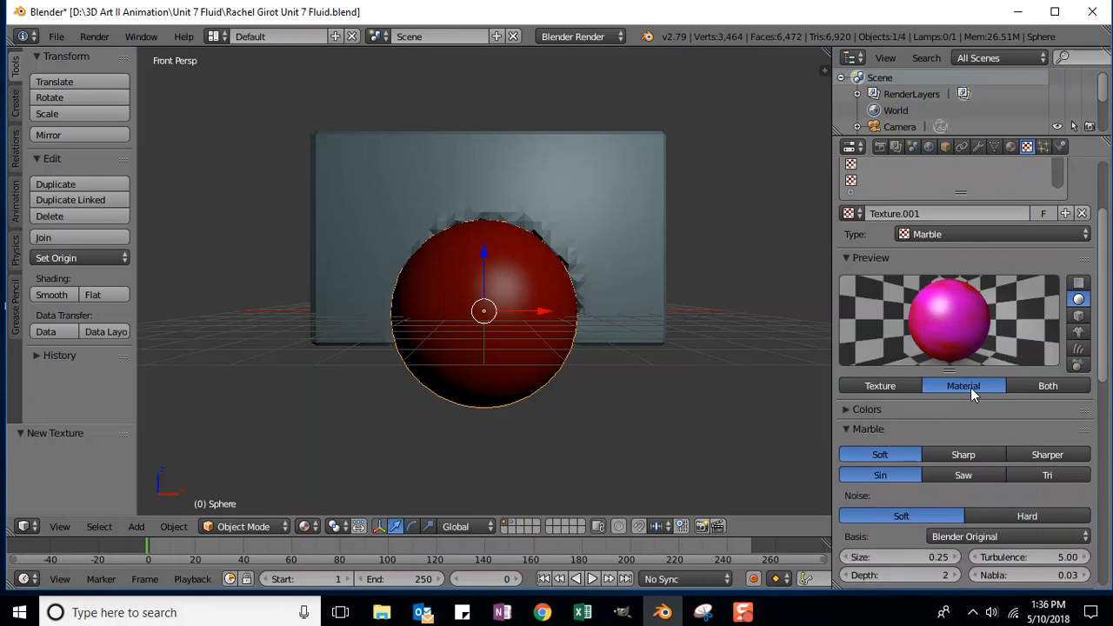
left_click_drag(1101, 247, 1110, 483)
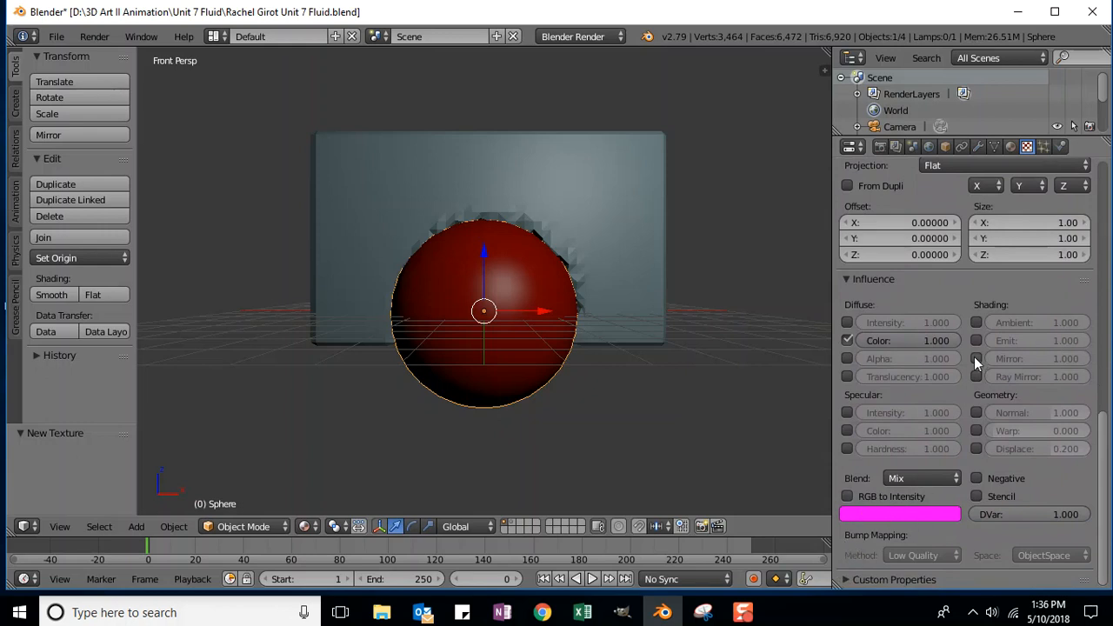
Step: Collapse the Marble, Mapping and Custom Properties panels so the Influence settings are in view
scroll(974, 357, "up", 10)
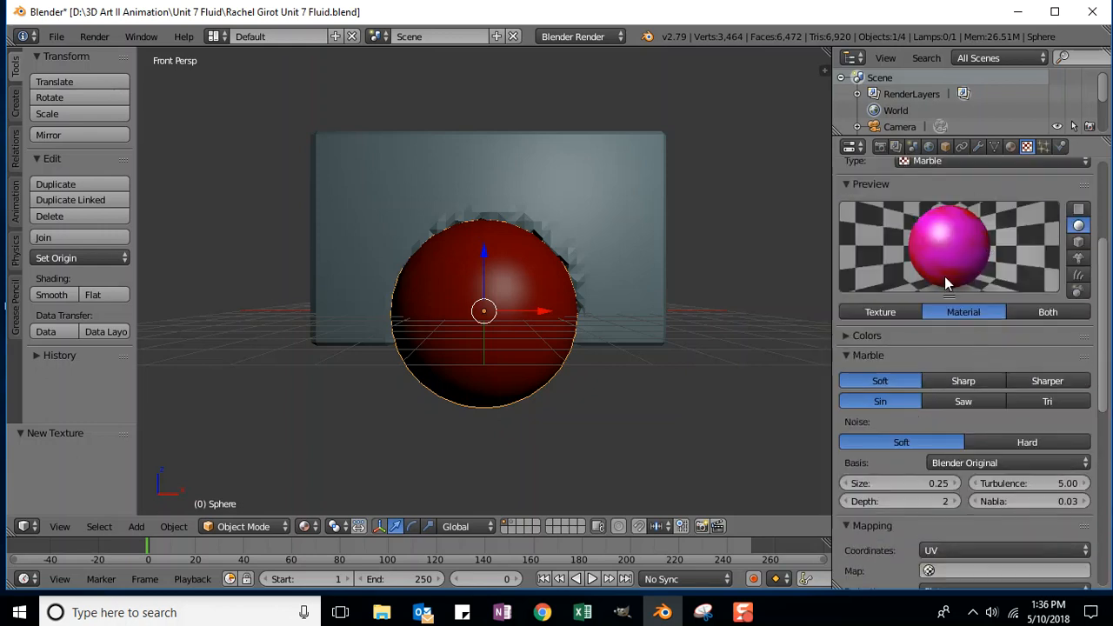
scroll(966, 435, "down", 3)
scroll(884, 383, "up", 4)
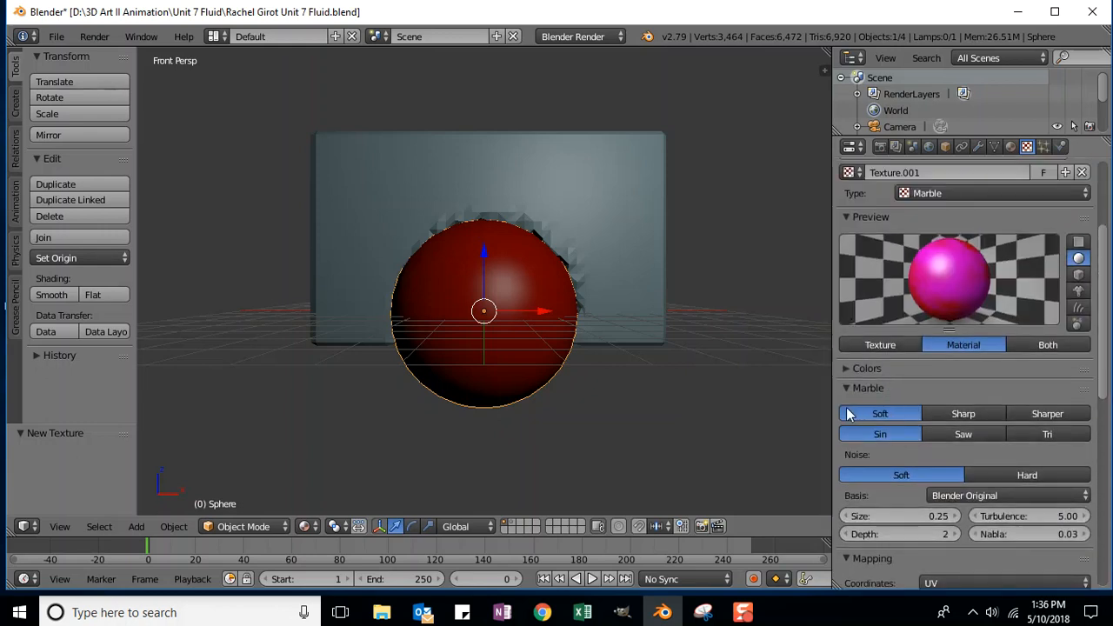
left_click(844, 389)
left_click(854, 406)
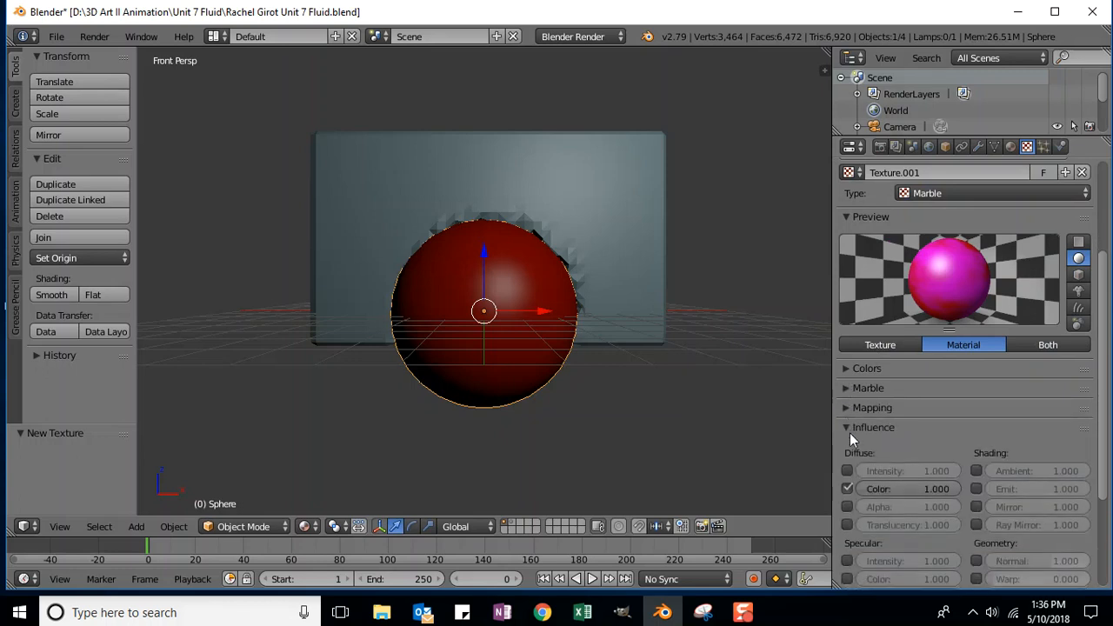
left_click(847, 428)
left_click(848, 447)
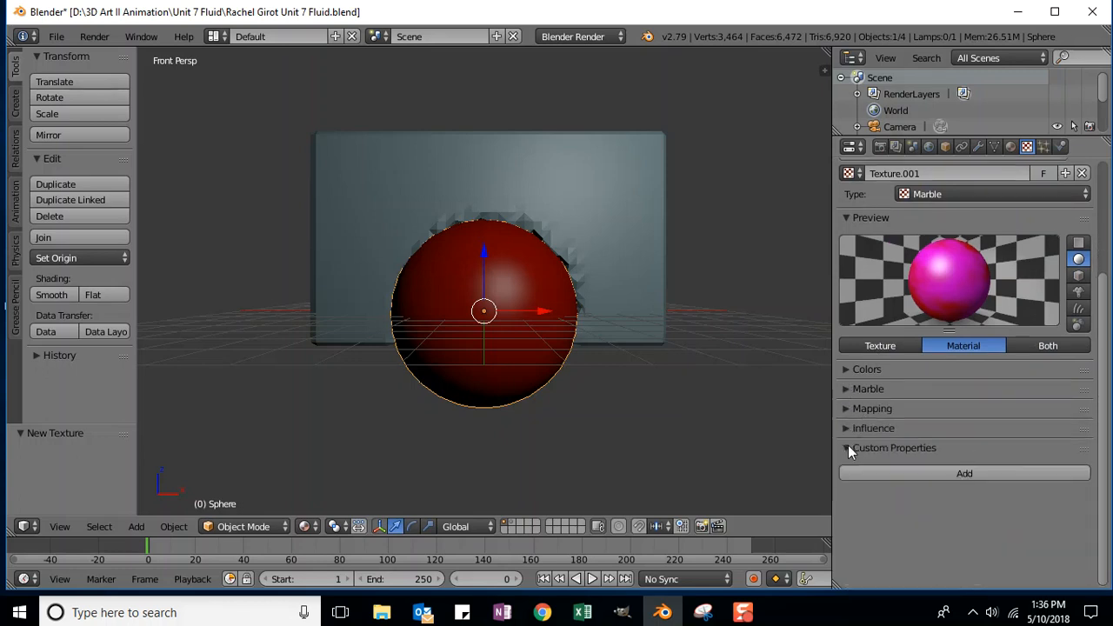
left_click(847, 447)
left_click(844, 428)
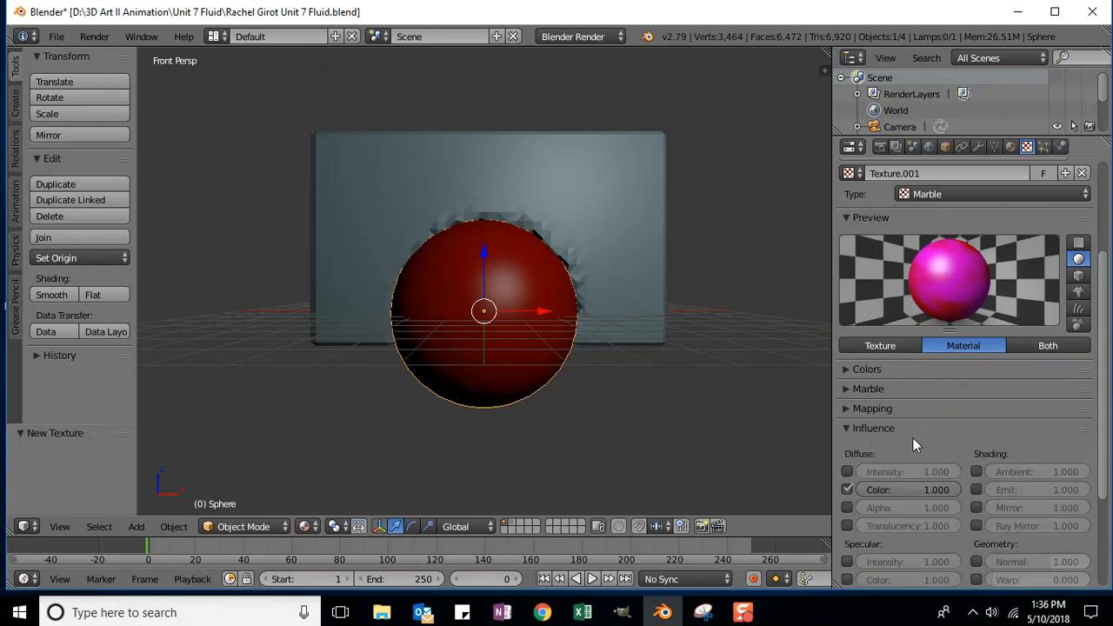
scroll(912, 443, "down", 4)
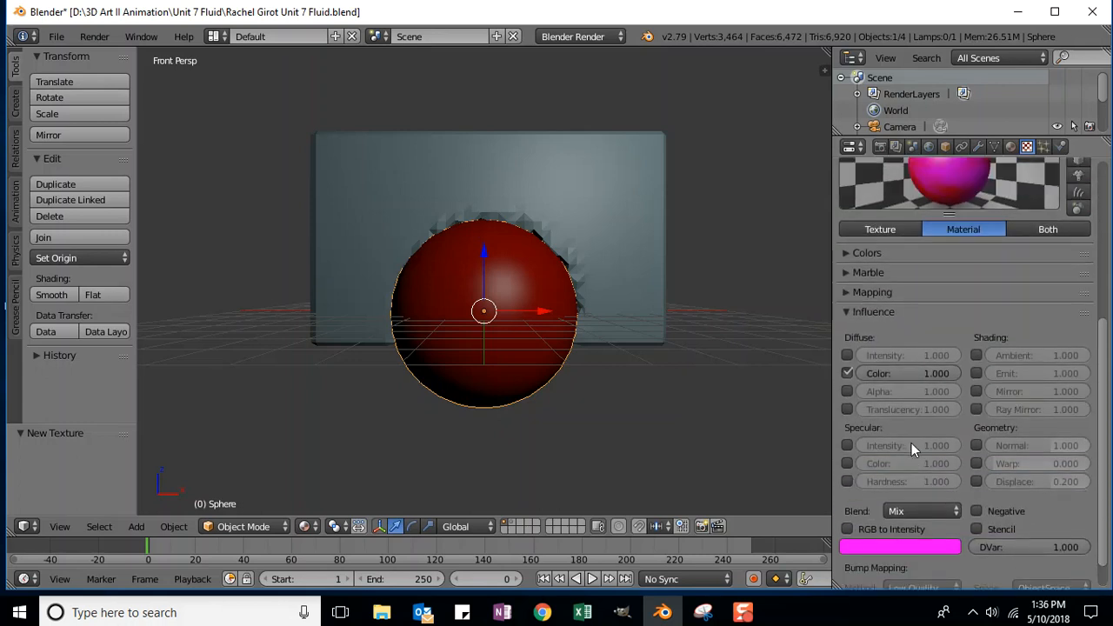
scroll(1098, 425, "up", 1)
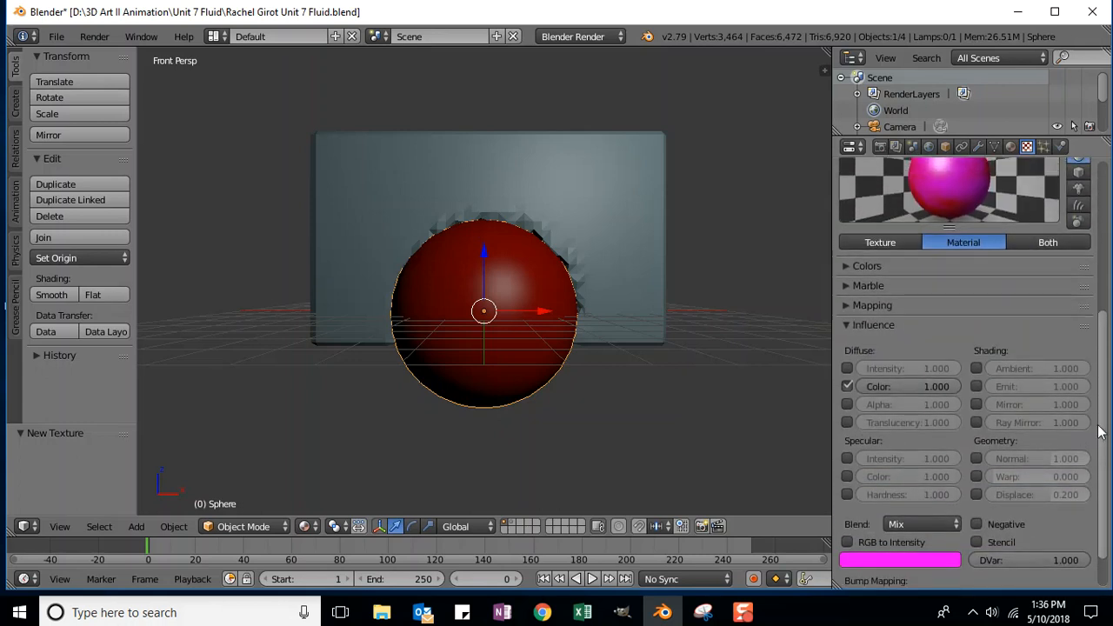
left_click_drag(1101, 425, 1101, 422)
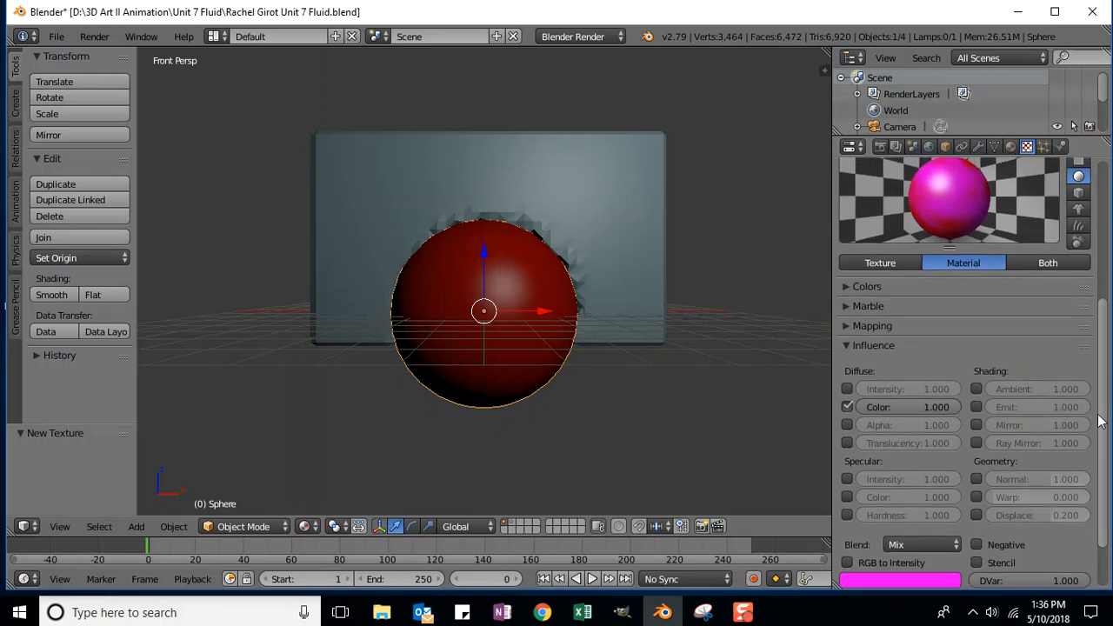
Step: Try cyan, red and orange hues for the Marble Influence colour, then settle on blue
left_click(884, 581)
left_click_drag(929, 454, 916, 386)
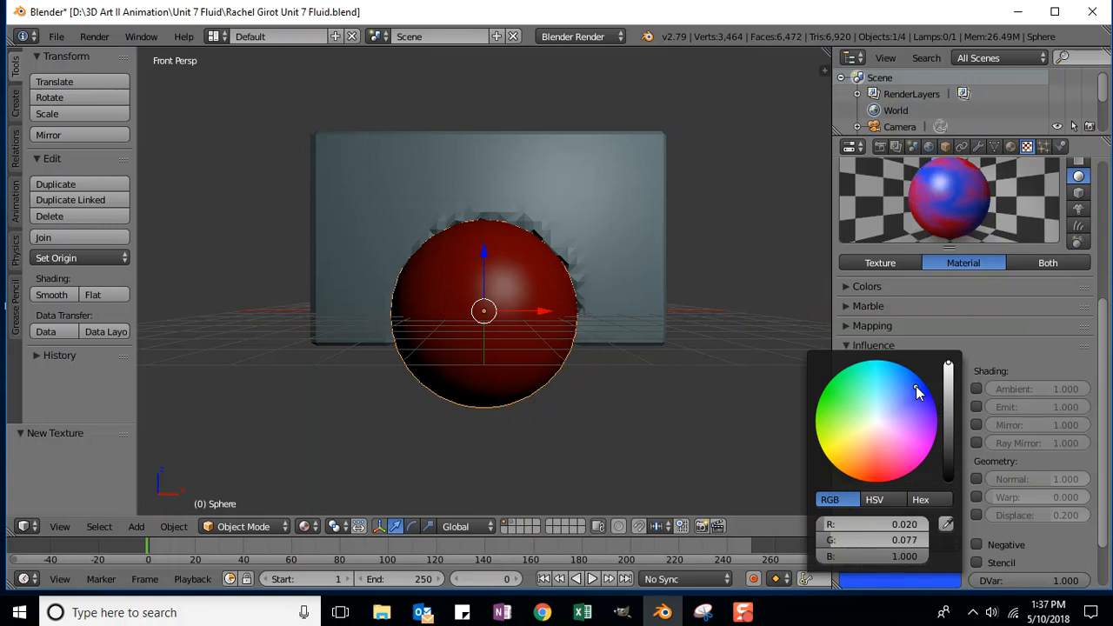
left_click(893, 501)
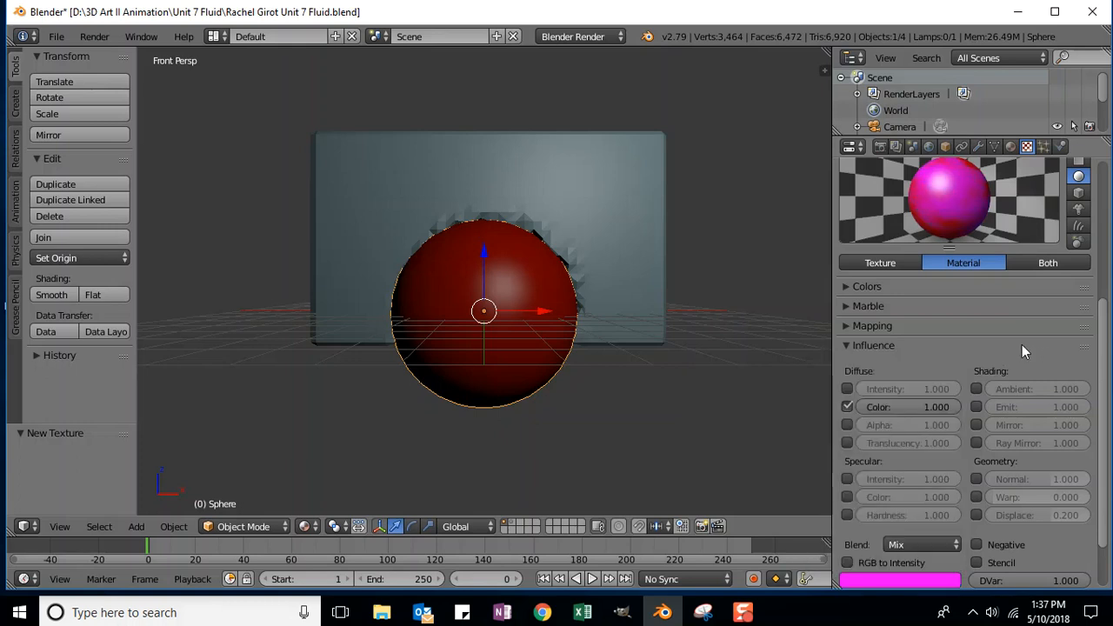
left_click(878, 578)
left_click_drag(932, 452, 924, 388)
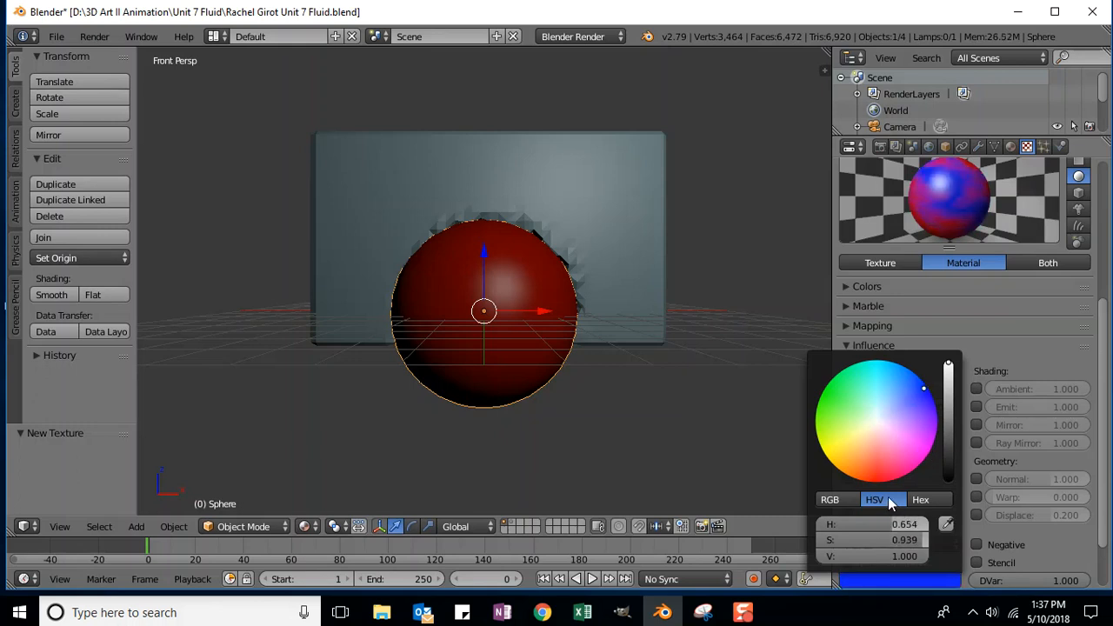
left_click(830, 501)
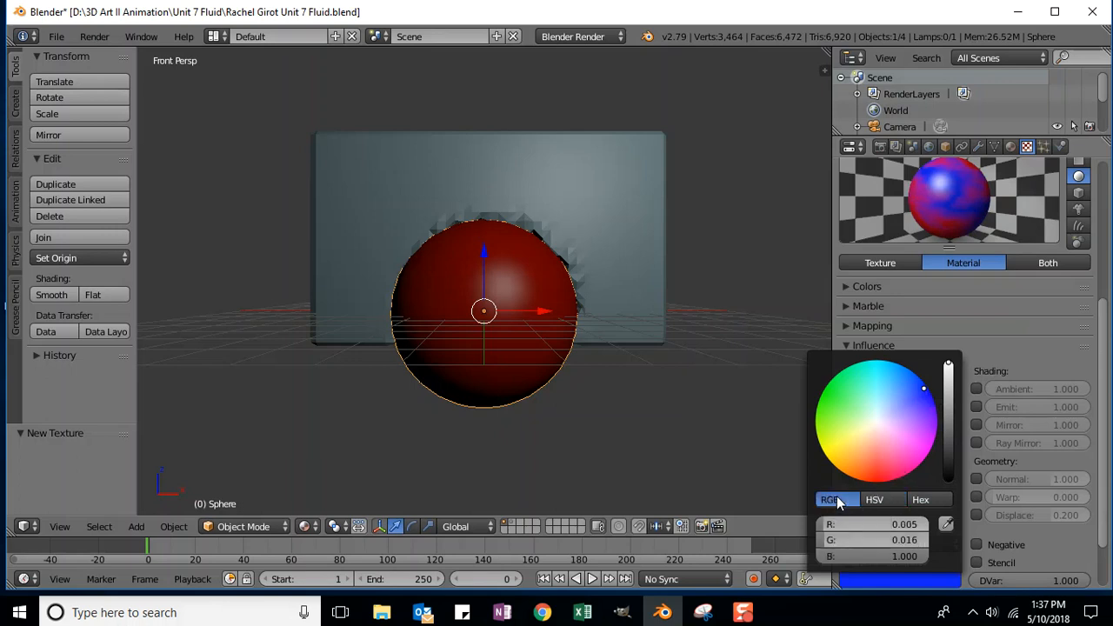
left_click(926, 501)
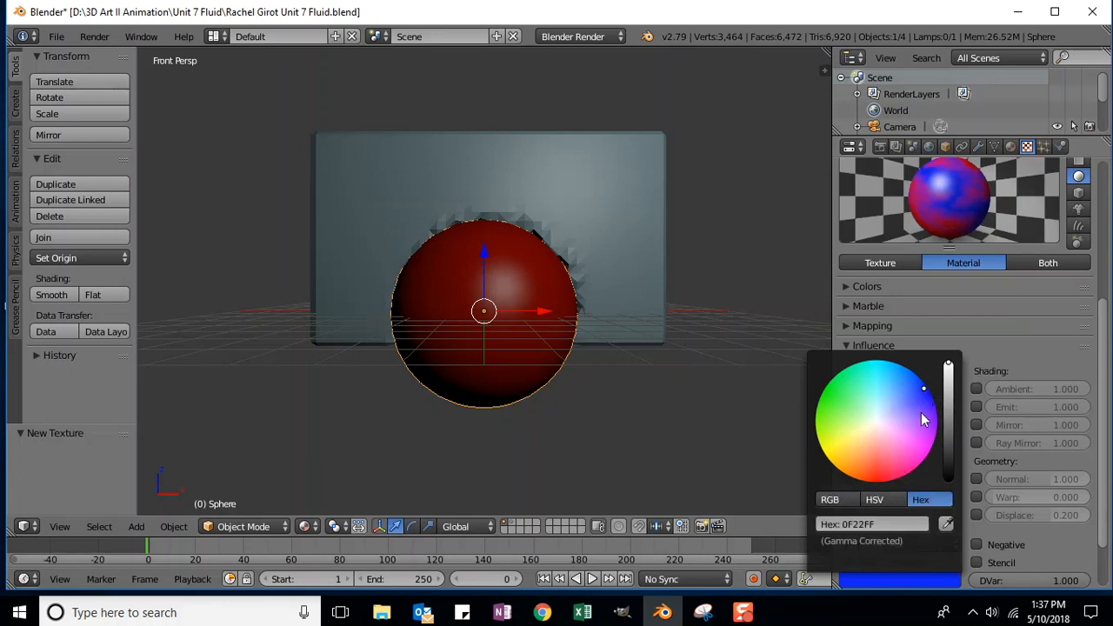
mouse_move(923, 389)
left_mouse_down()
mouse_move(862, 420)
mouse_move(929, 390)
left_mouse_up()
left_click(875, 500)
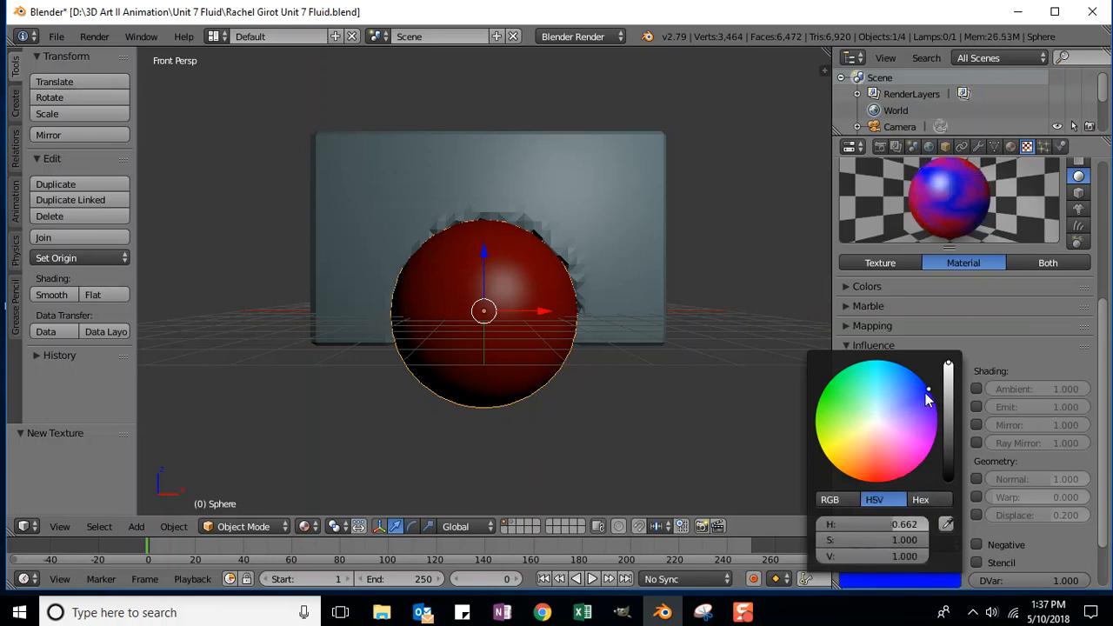
mouse_move(928, 391)
left_mouse_down()
mouse_move(872, 481)
mouse_move(885, 481)
mouse_move(875, 417)
mouse_move(856, 404)
mouse_move(884, 393)
mouse_move(857, 399)
mouse_move(886, 390)
mouse_move(905, 407)
mouse_move(887, 414)
mouse_move(928, 389)
left_mouse_up()
left_click(836, 467)
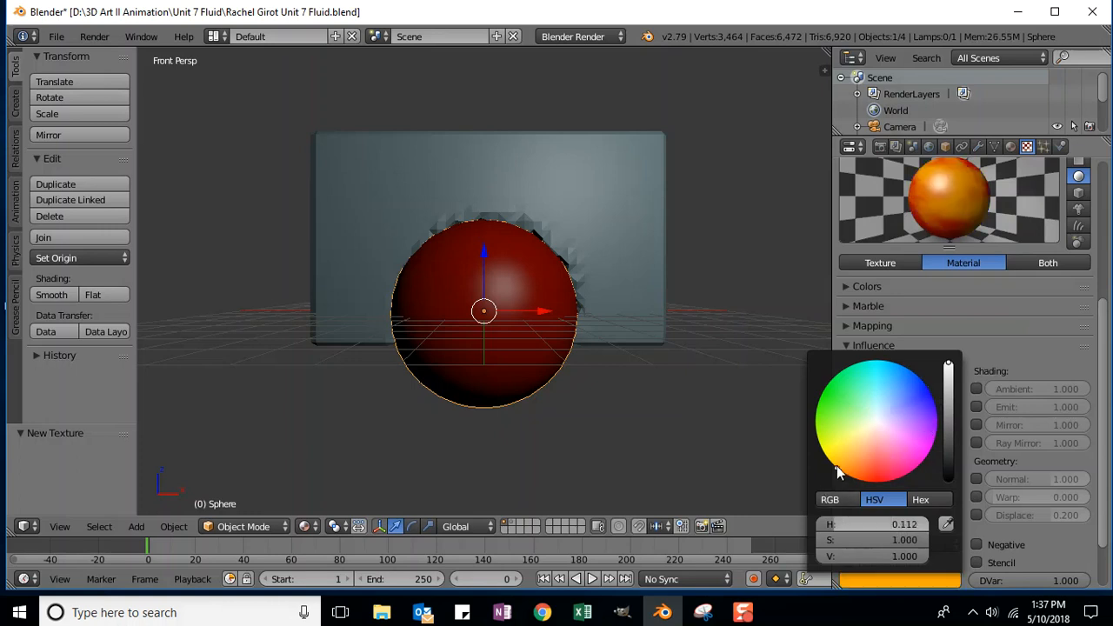
left_click_drag(918, 396, 929, 393)
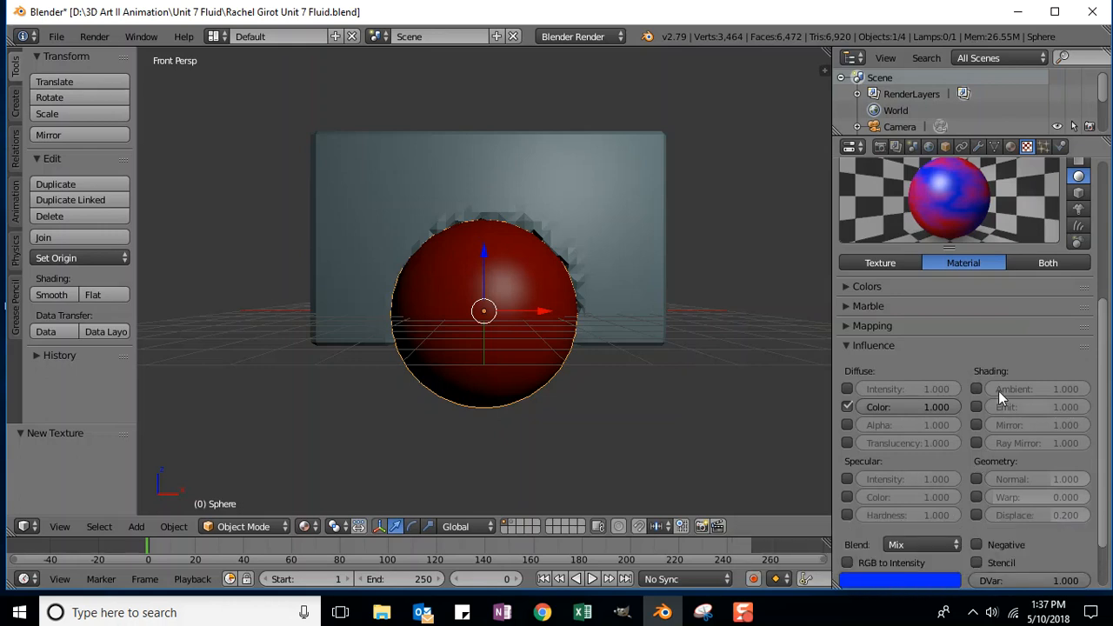
Step: Select the background water cube and apply Smooth shading from the Tools shelf
scroll(965, 348, "up", 6)
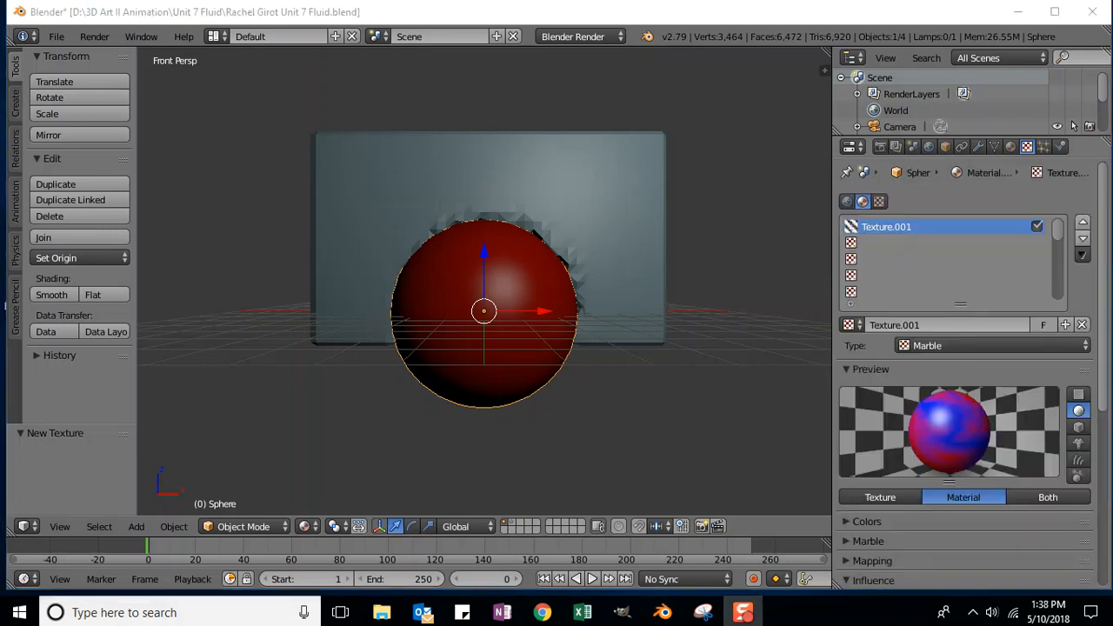
right_click(391, 166)
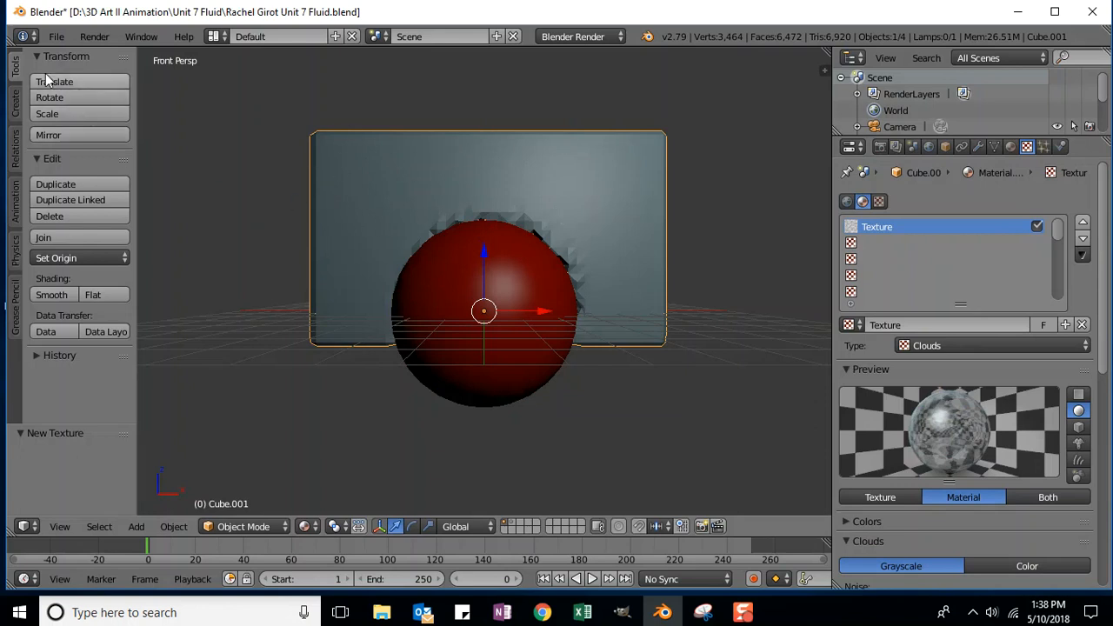
left_click(55, 295)
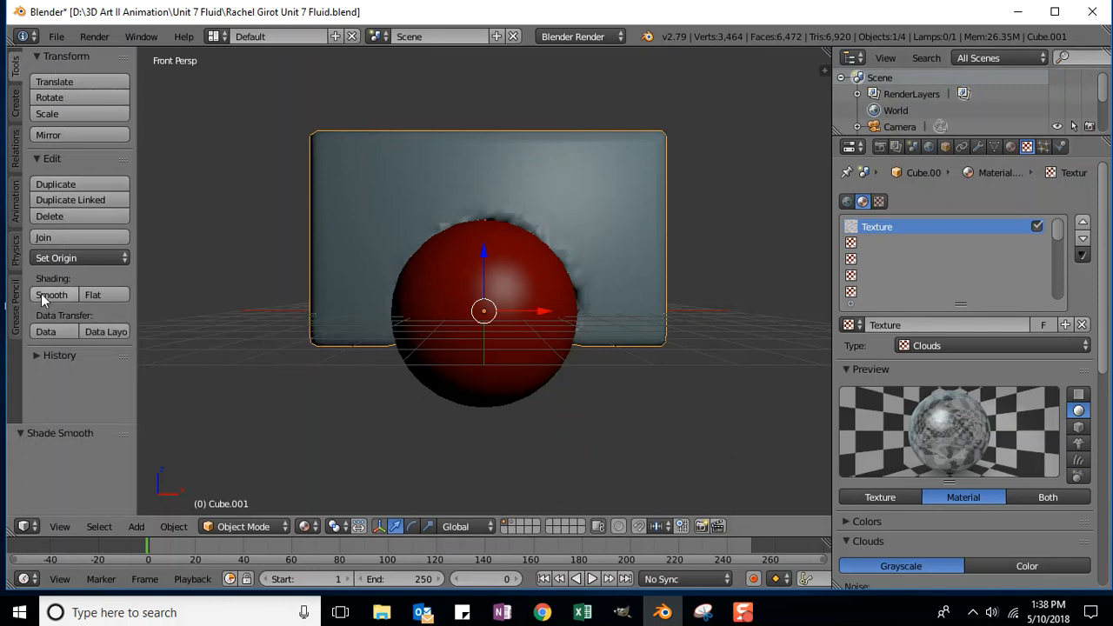
left_click(752, 201)
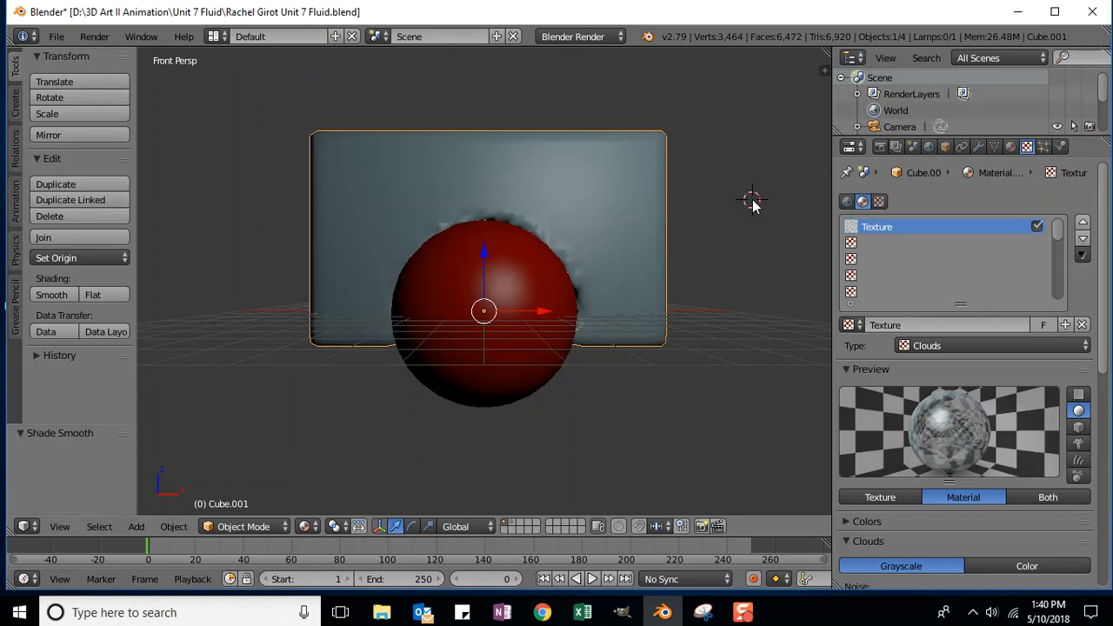
Step: Render frame 0 with F12 and zoom into the Render Result
key("F12")
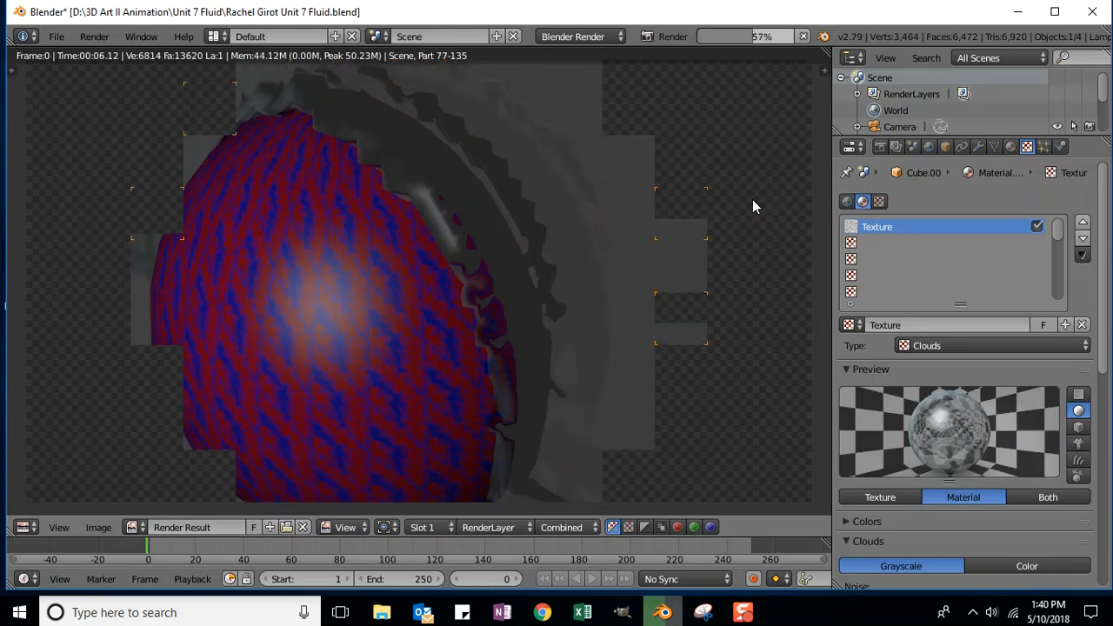
scroll(688, 232, "up", 2)
scroll(684, 236, "down", 4)
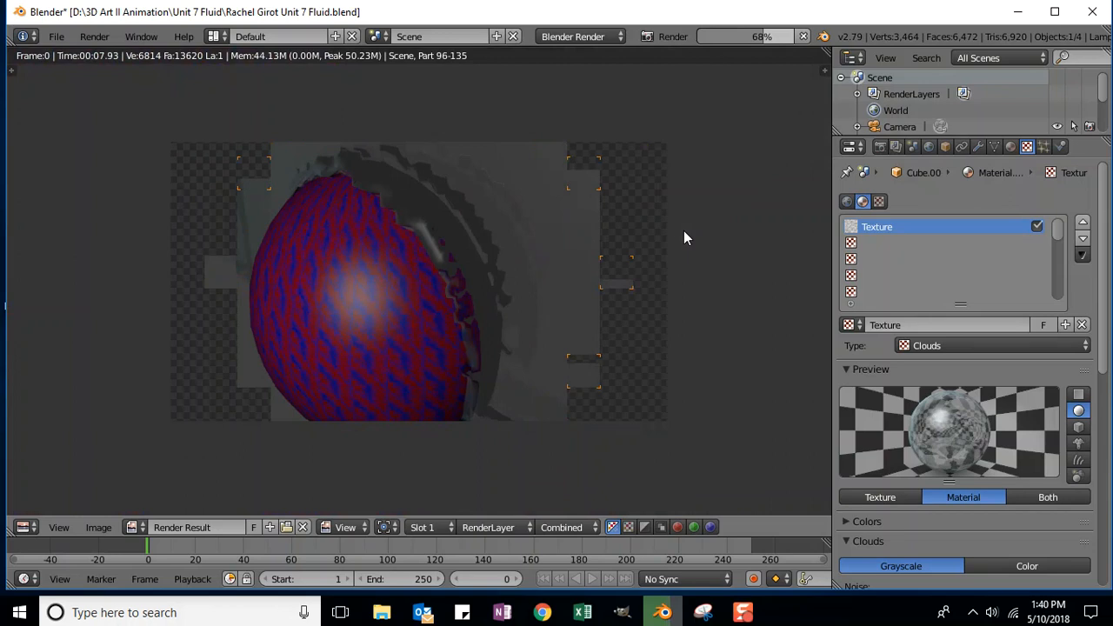
scroll(685, 230, "up", 1)
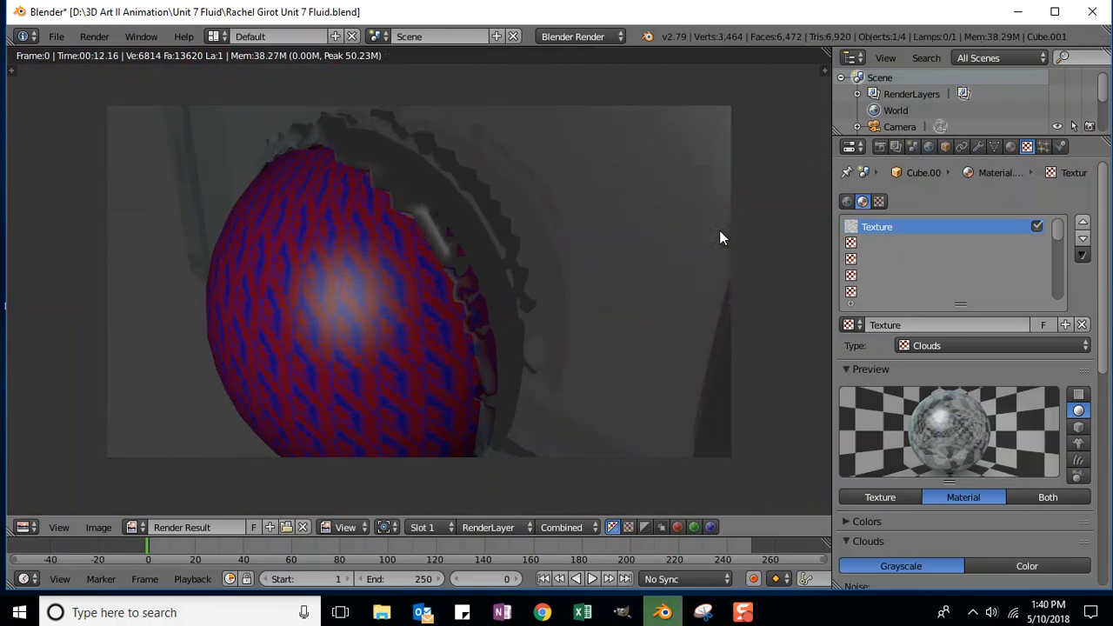
scroll(710, 226, "up", 1)
scroll(707, 226, "down", 2)
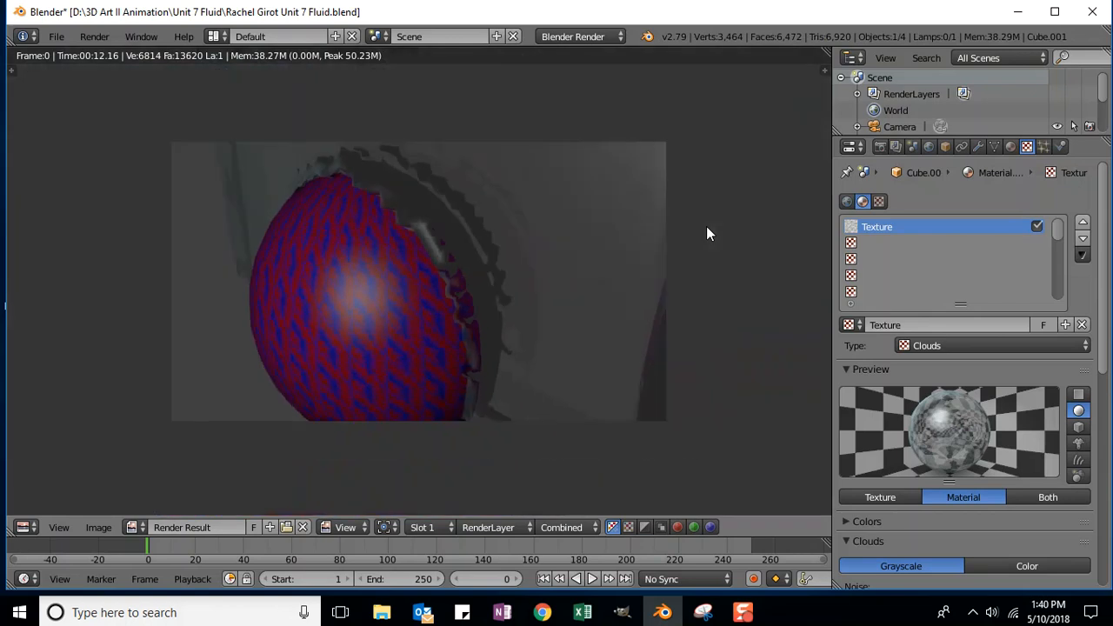
left_click(31, 527)
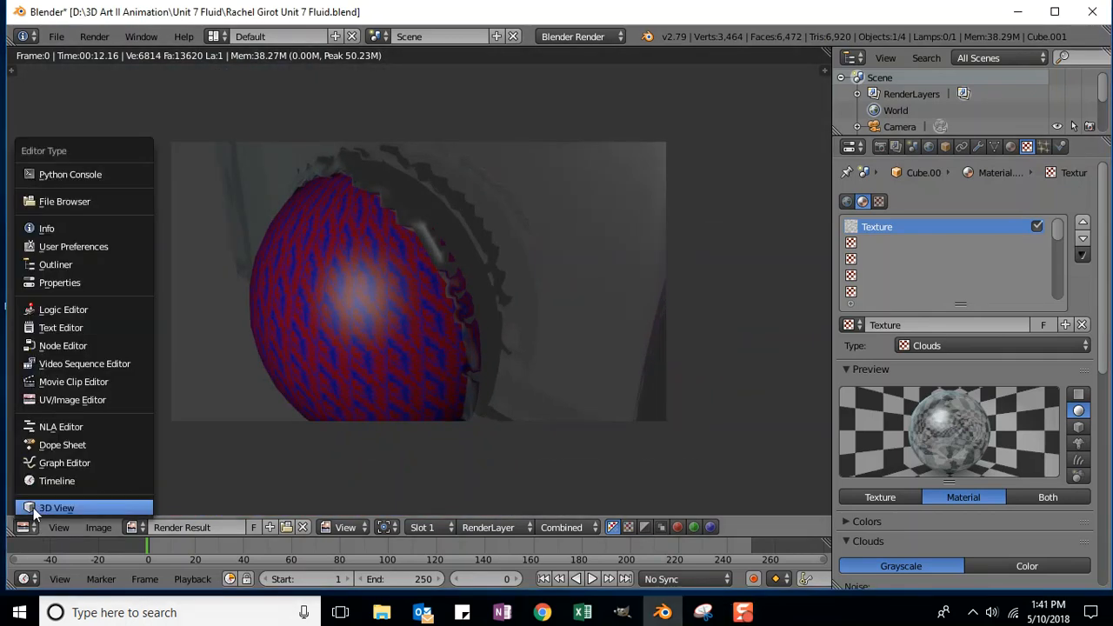
Step: Return to the 3D View, add a Point lamp and move it along the Y axis
left_click(43, 507)
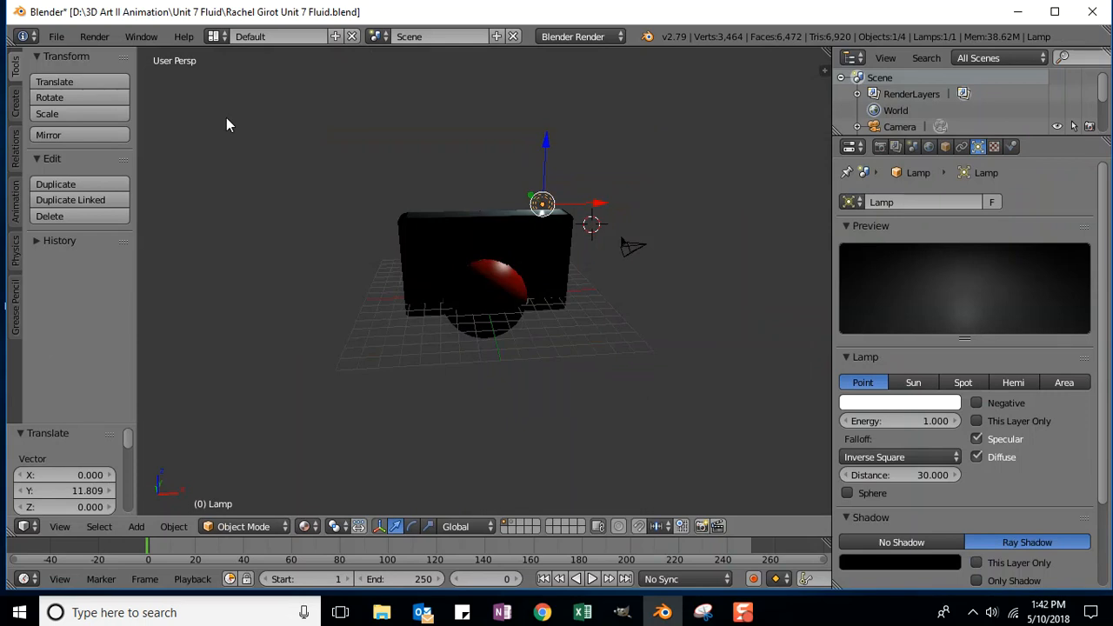
left_click(15, 104)
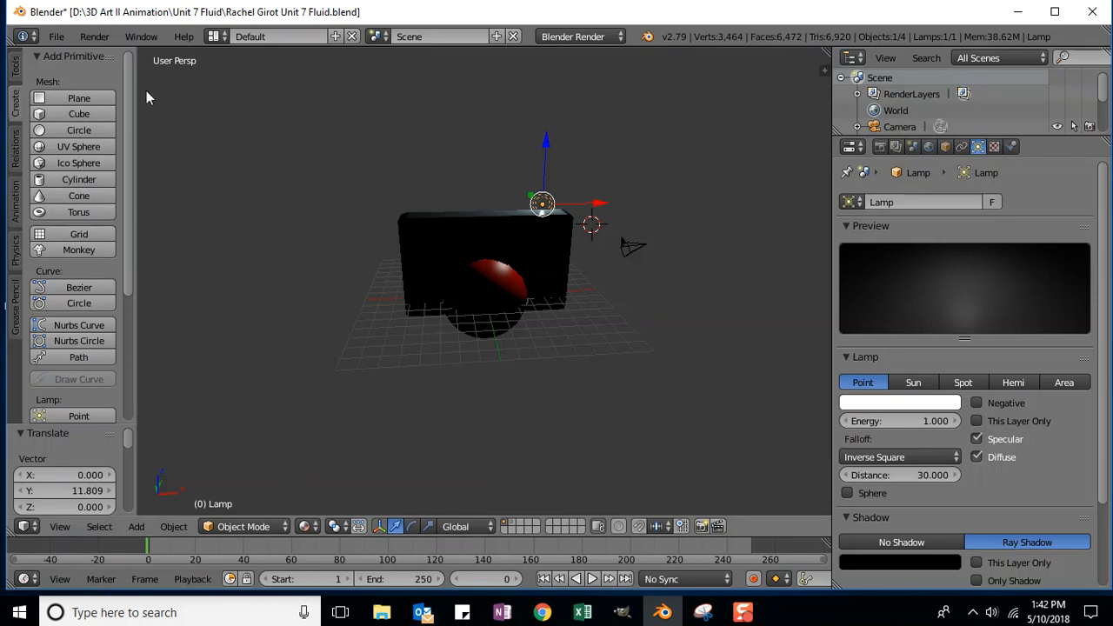
left_click_drag(129, 85, 143, 227)
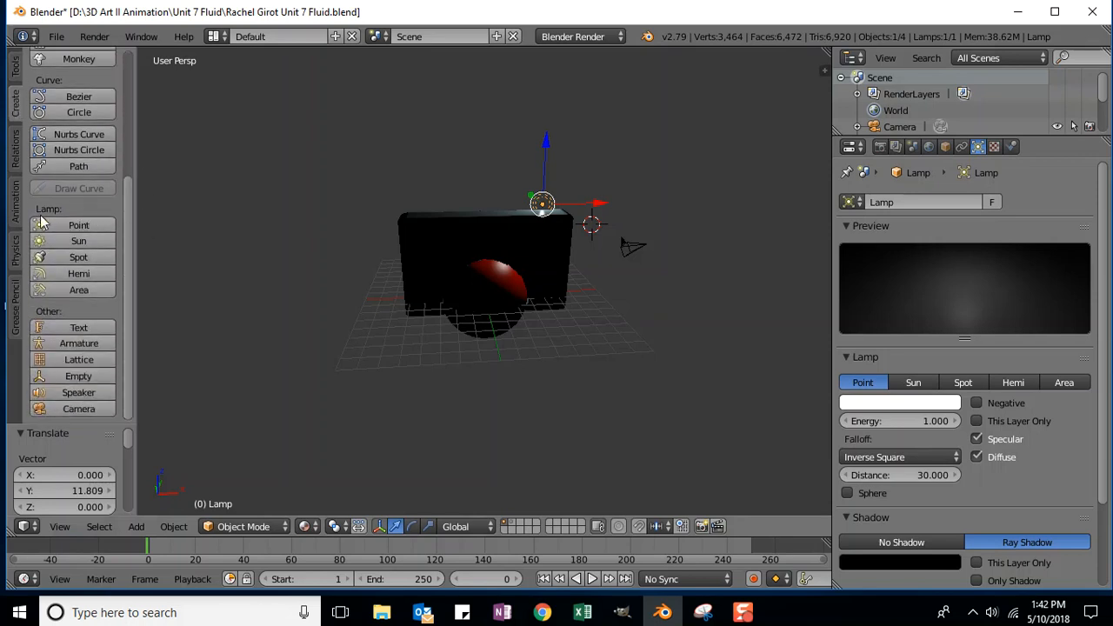
left_click(137, 527)
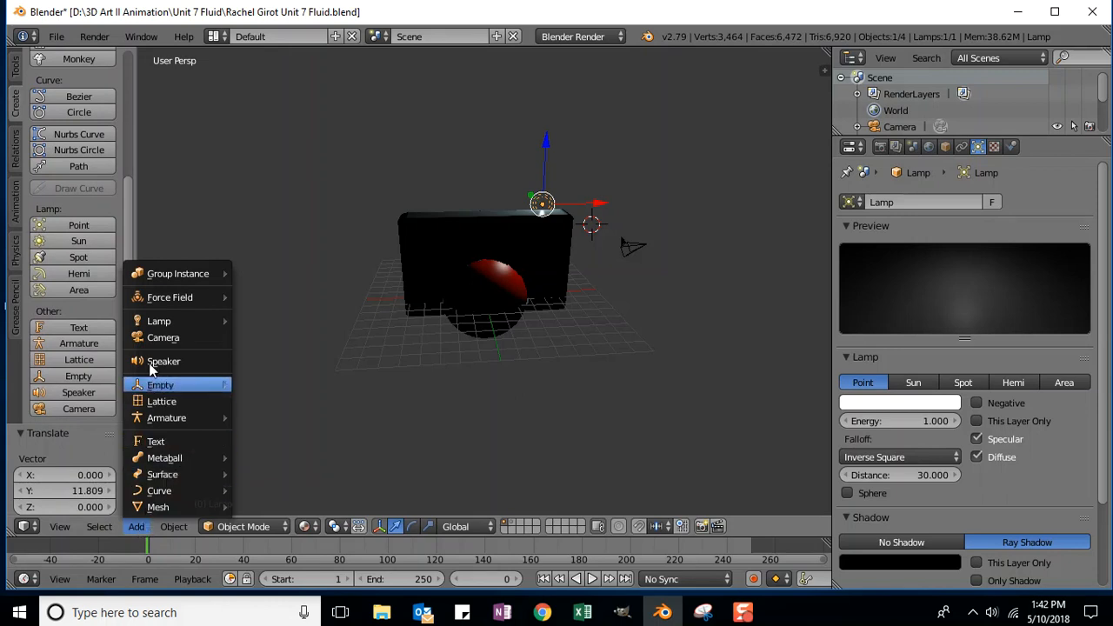
mouse_move(218, 321)
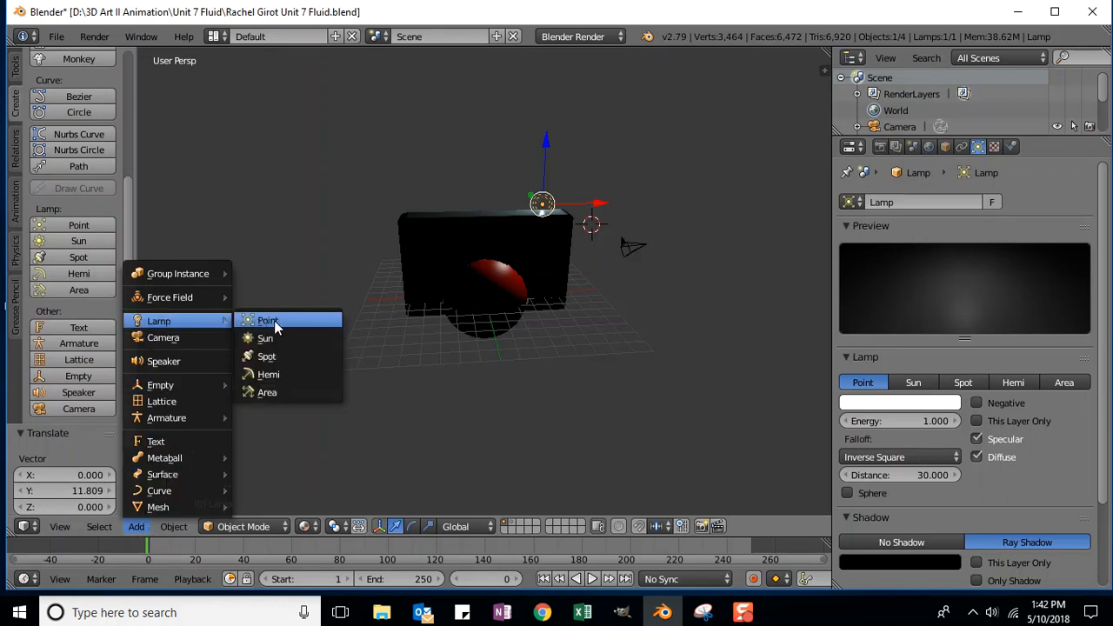
left_click(79, 225)
middle_click_drag(706, 280, 684, 367)
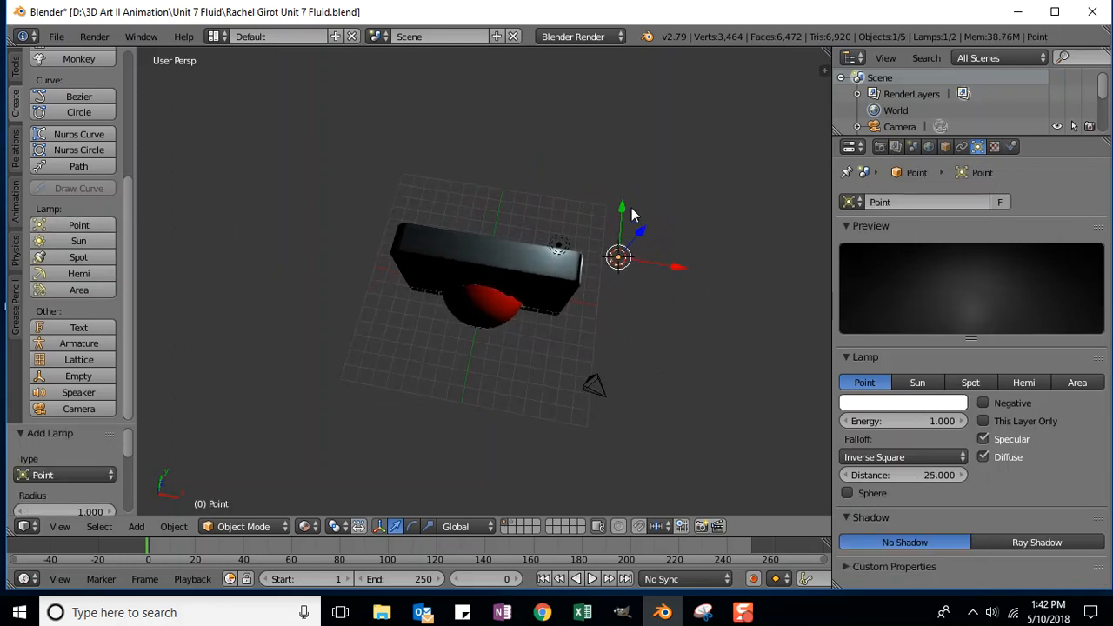
left_click_drag(621, 206, 611, 288)
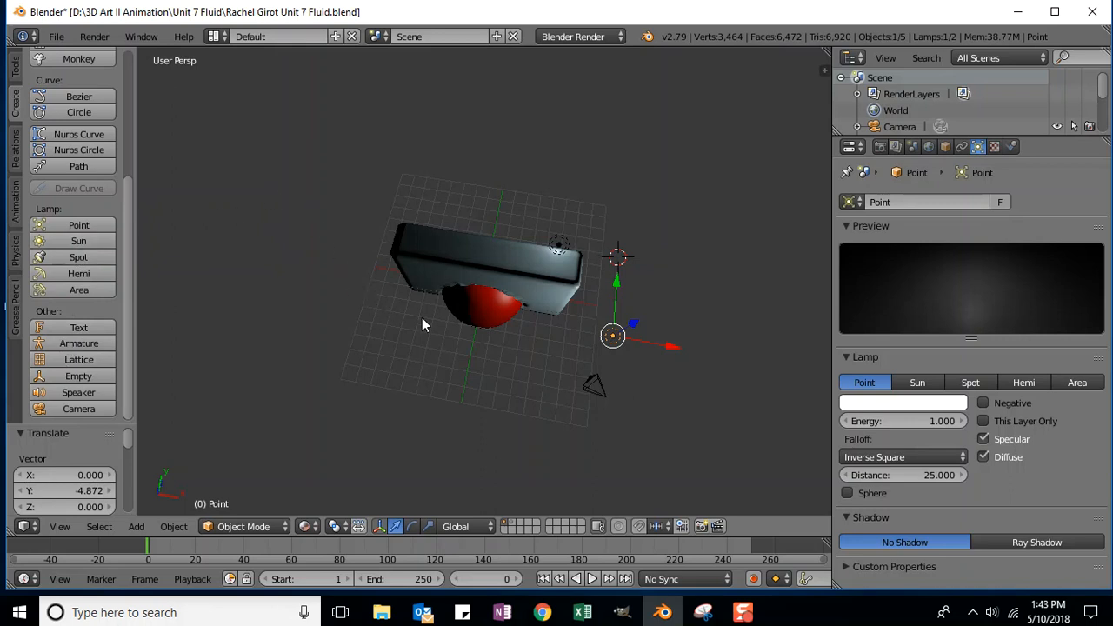
Step: Set the 3D cursor left of the box, add a second Point lamp and move it into place
middle_click_drag(591, 161, 413, 324)
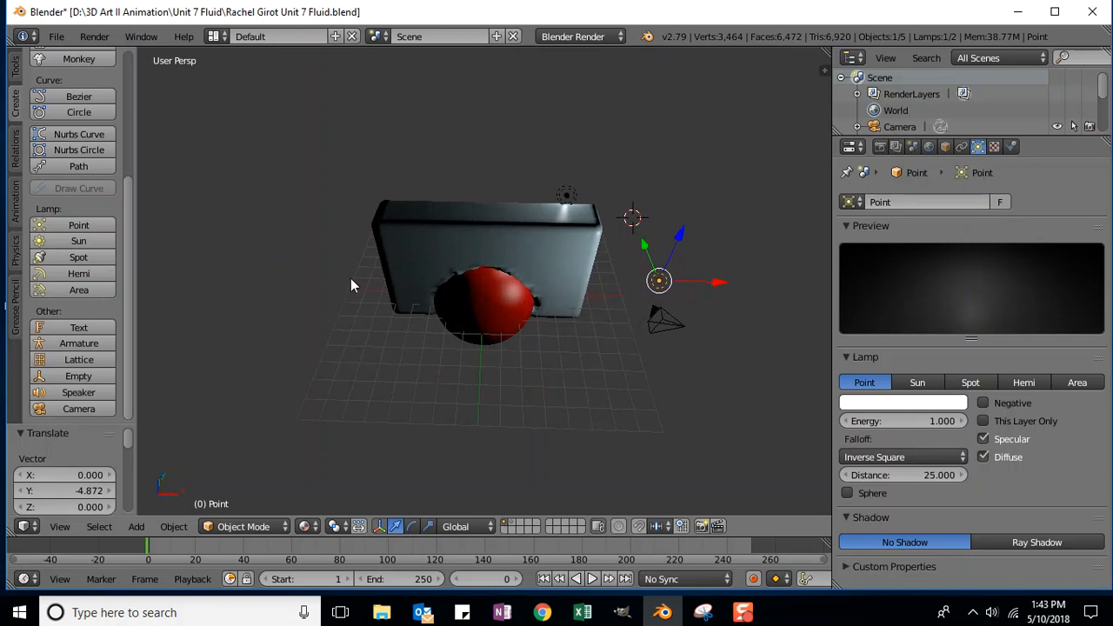
left_click(340, 236)
left_click(79, 226)
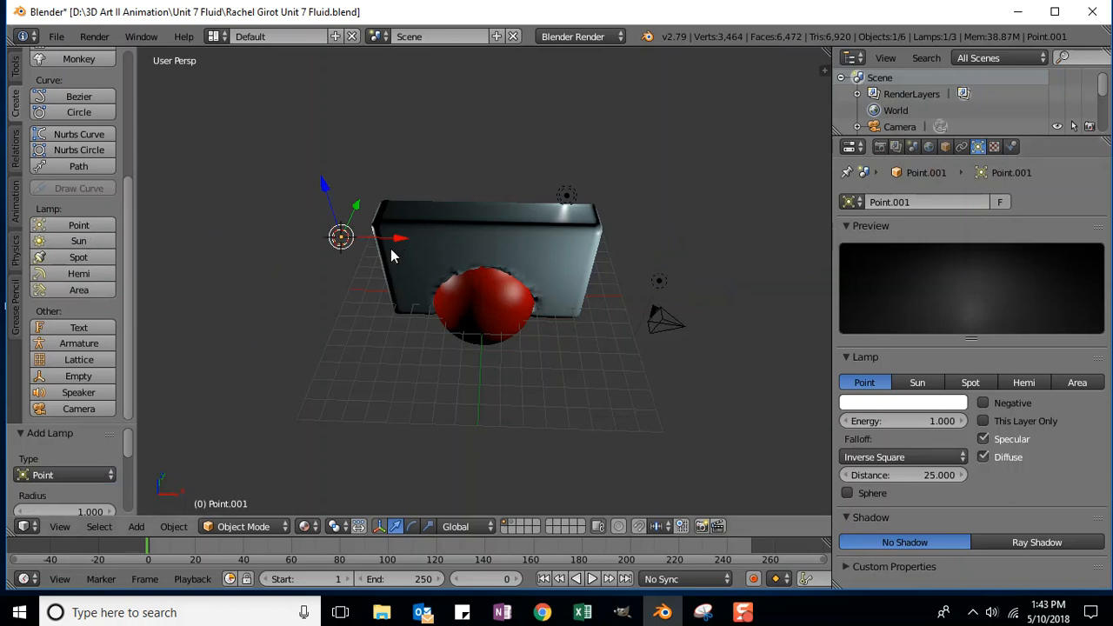
mouse_move(399, 238)
left_mouse_down()
mouse_move(420, 237)
mouse_move(400, 240)
left_mouse_up()
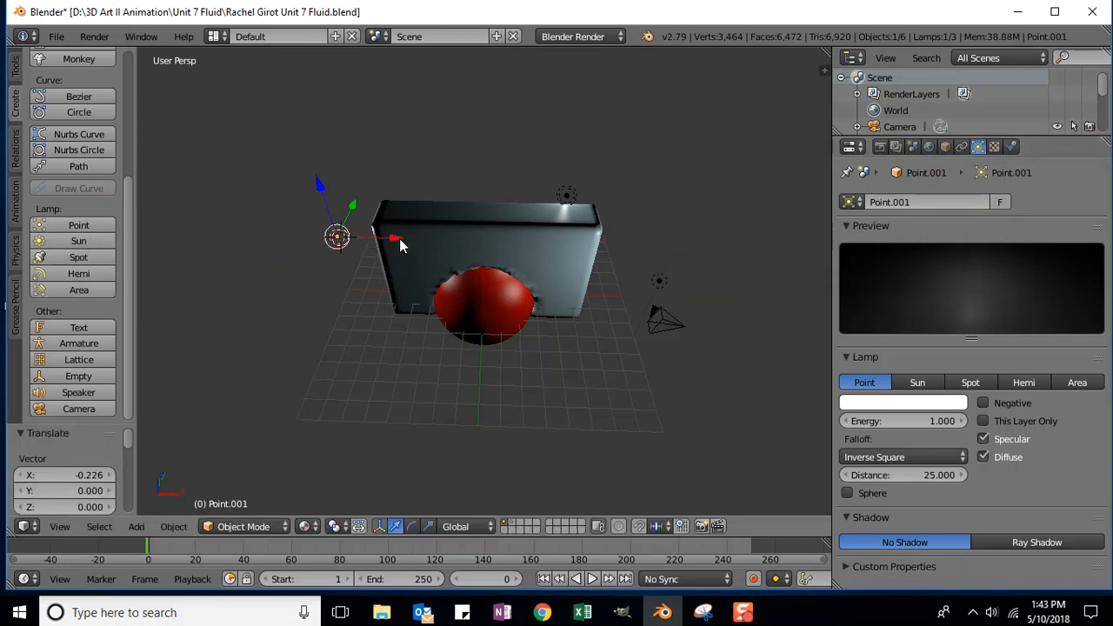
left_click_drag(353, 211, 355, 237)
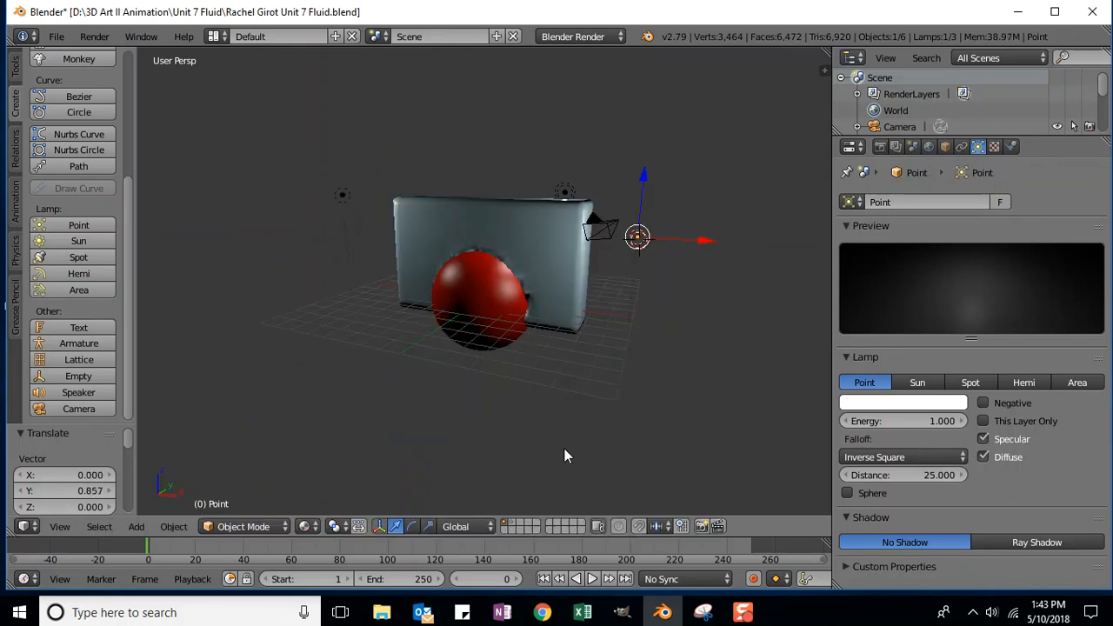
Step: Render frame 0 with the three lamps, then switch the area back to 3D View
key("F12")
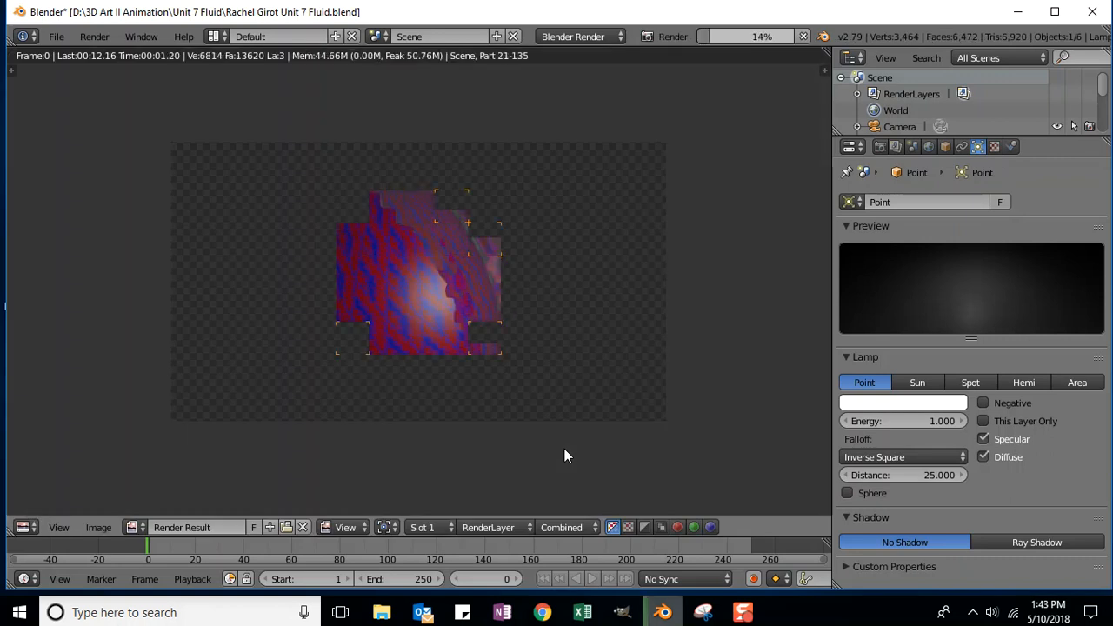
scroll(578, 379, "down", 2)
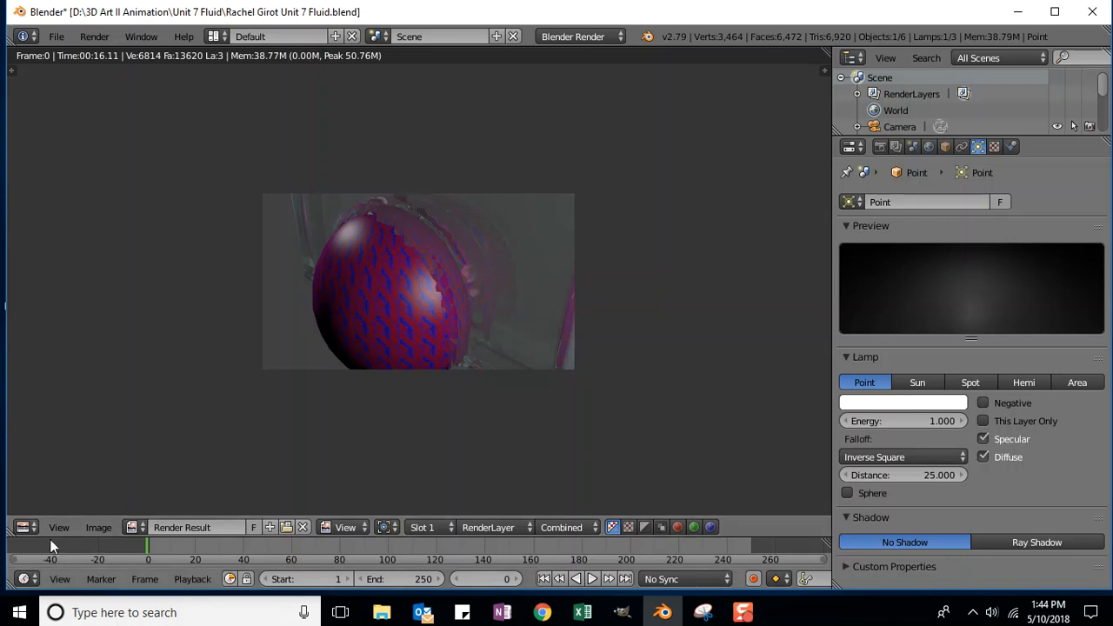
left_click(26, 527)
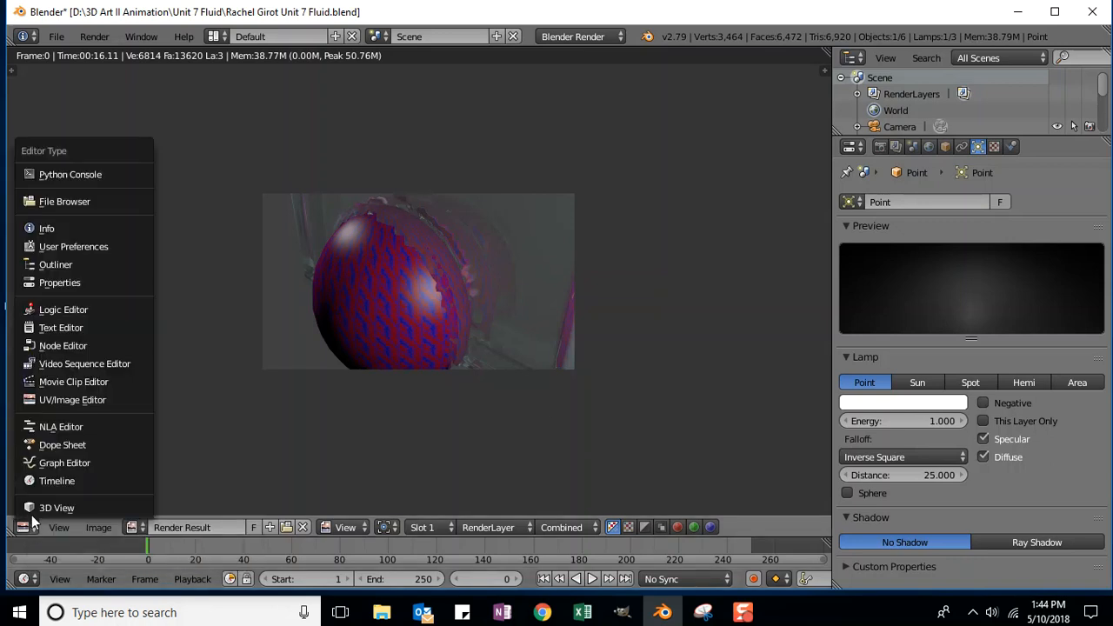
Step: Back in the 3D View, select the camera and move it along X, then Y
left_click(63, 509)
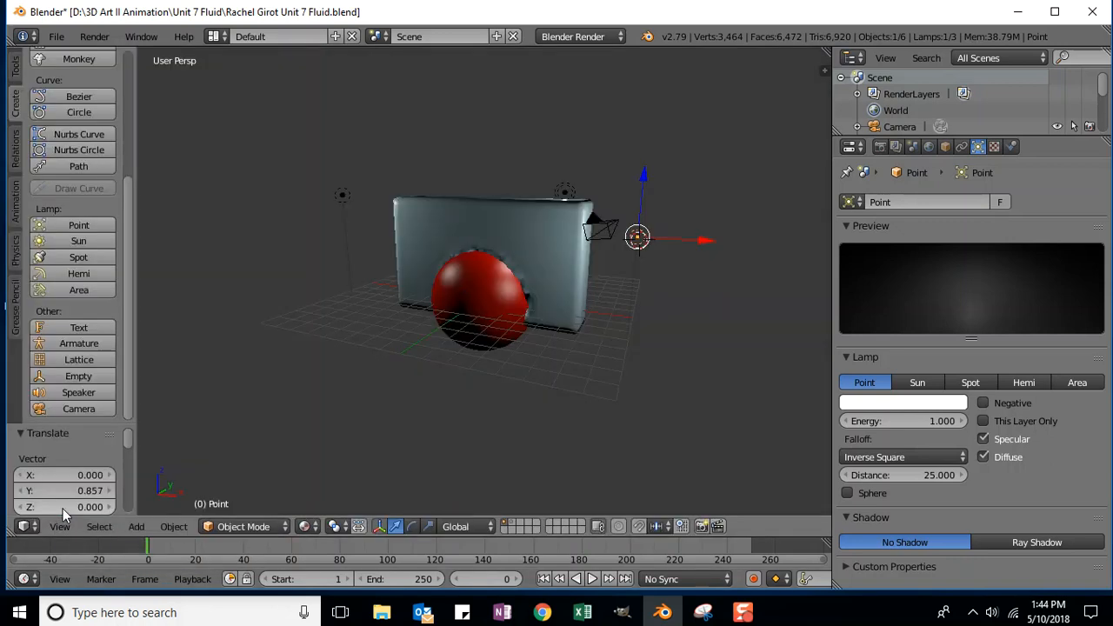
middle_click_drag(725, 331, 710, 393)
right_click(598, 323)
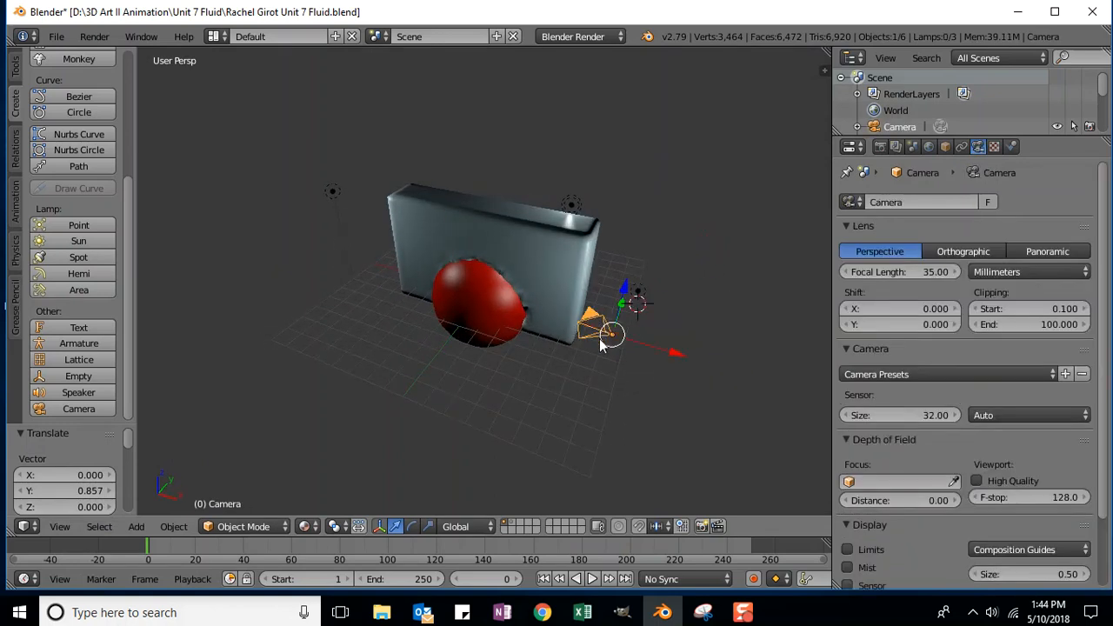
left_click(580, 363)
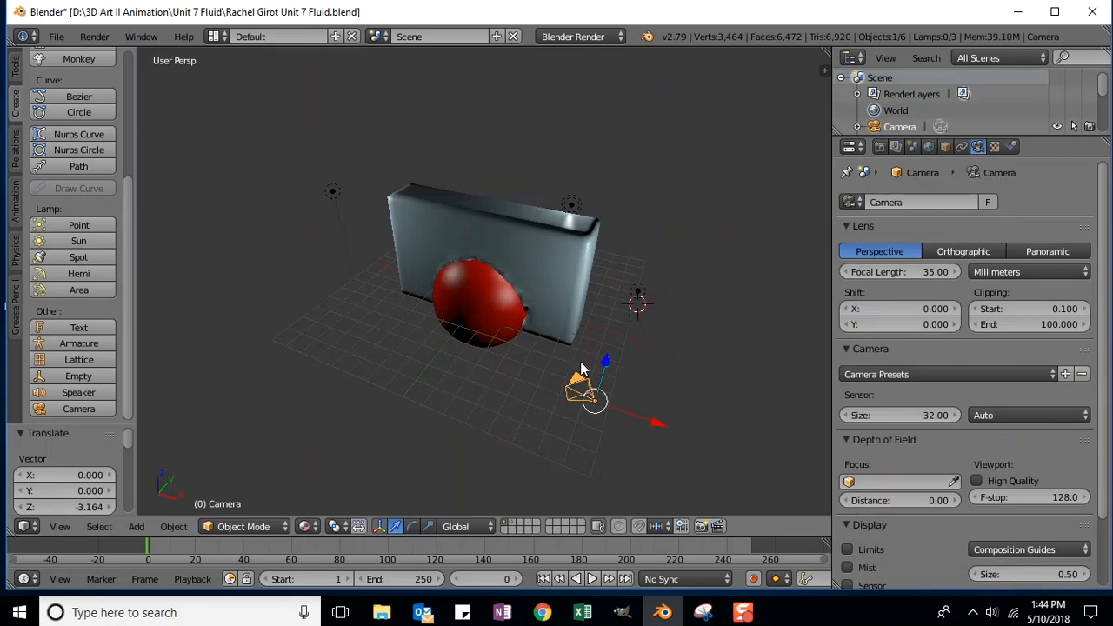
key("g")
key("x")
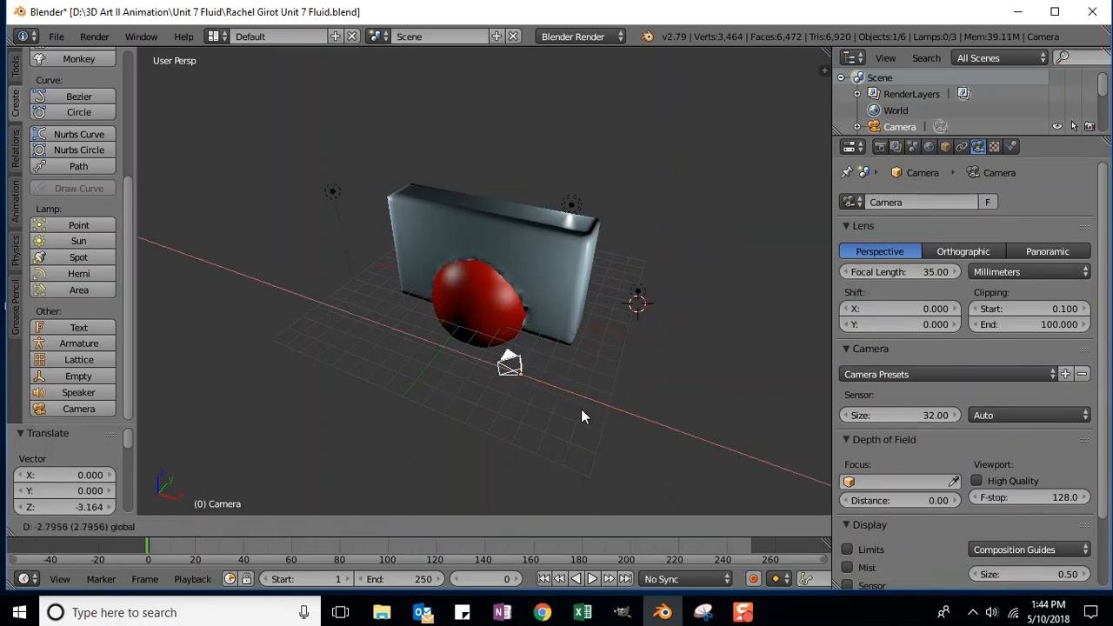
left_click(579, 409)
key("g")
key("y")
left_click(517, 384)
Step: Reselect the camera and trackball-rotate it with R R to a new orientation
middle_click_drag(588, 420, 598, 348)
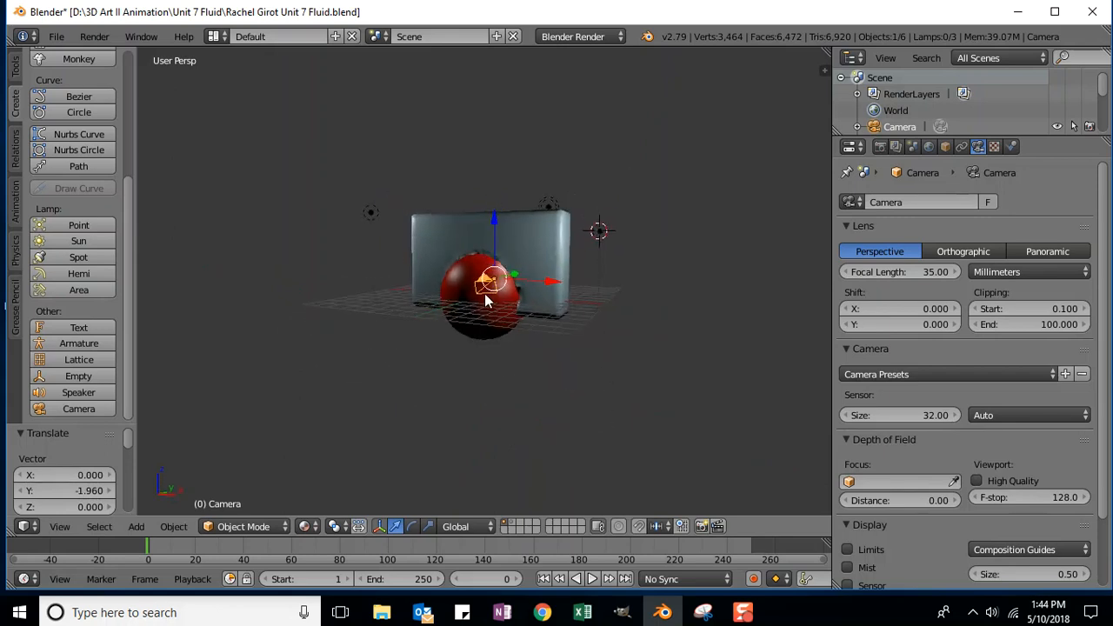
right_click(499, 268)
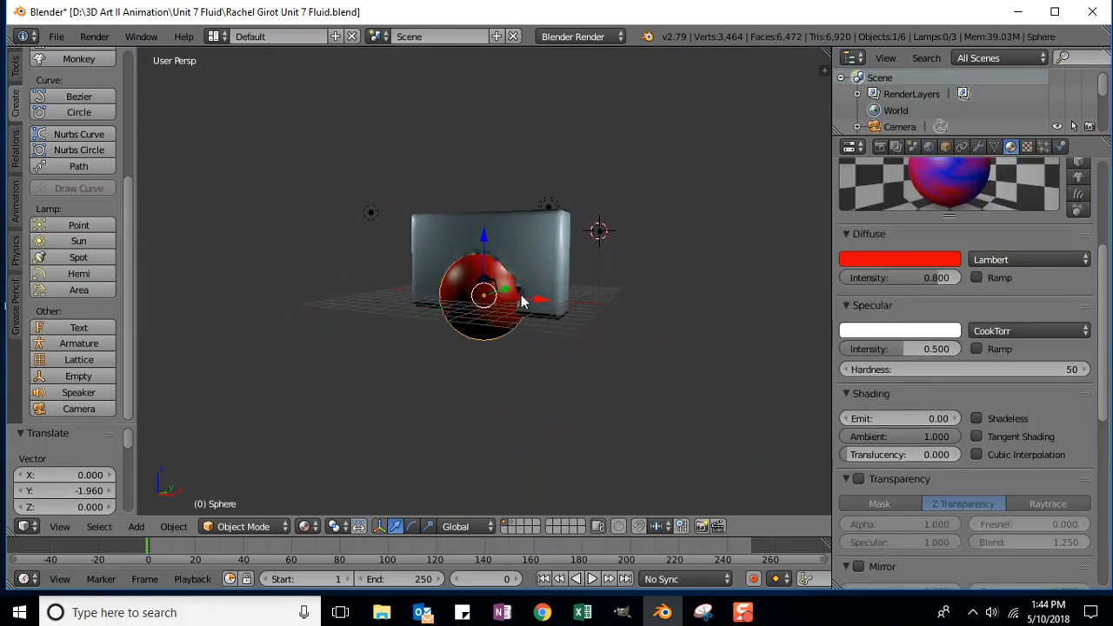
right_click(523, 309)
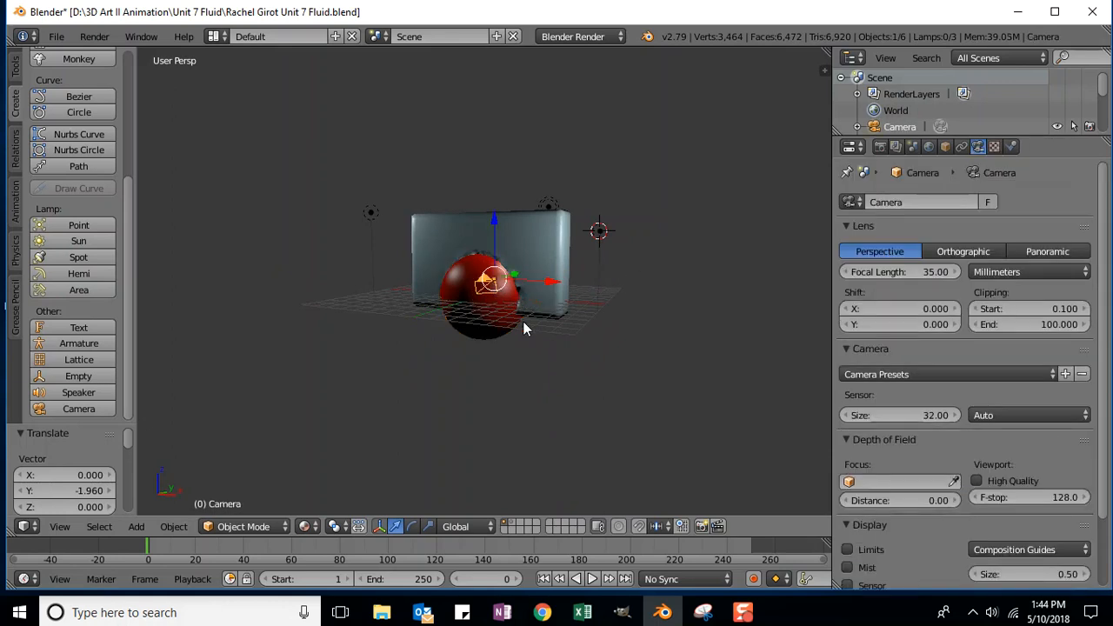
key("r")
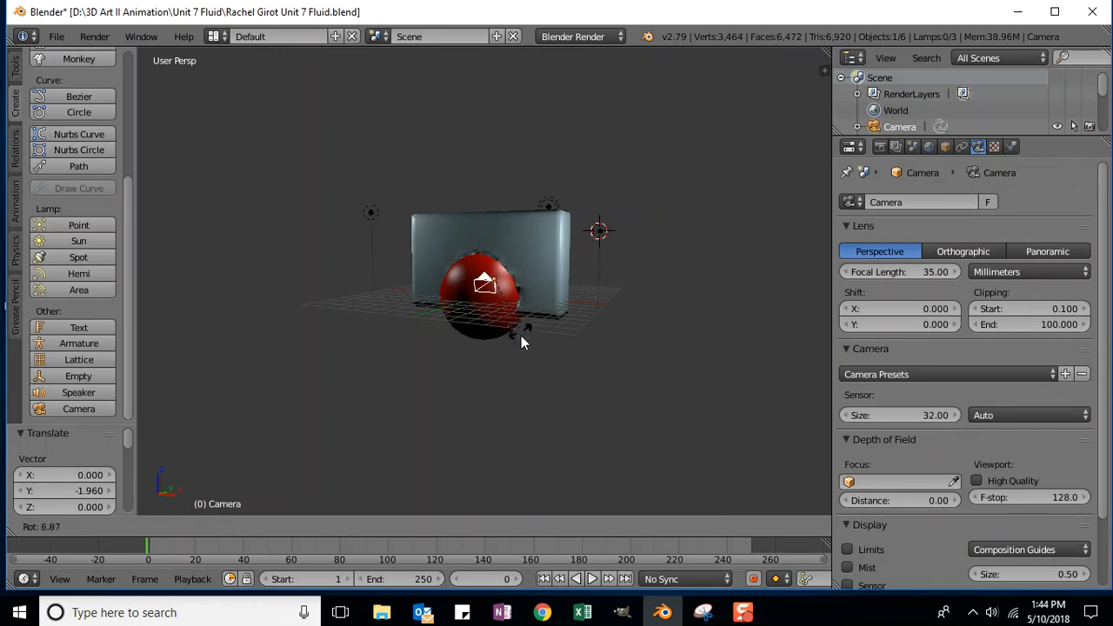
key("r")
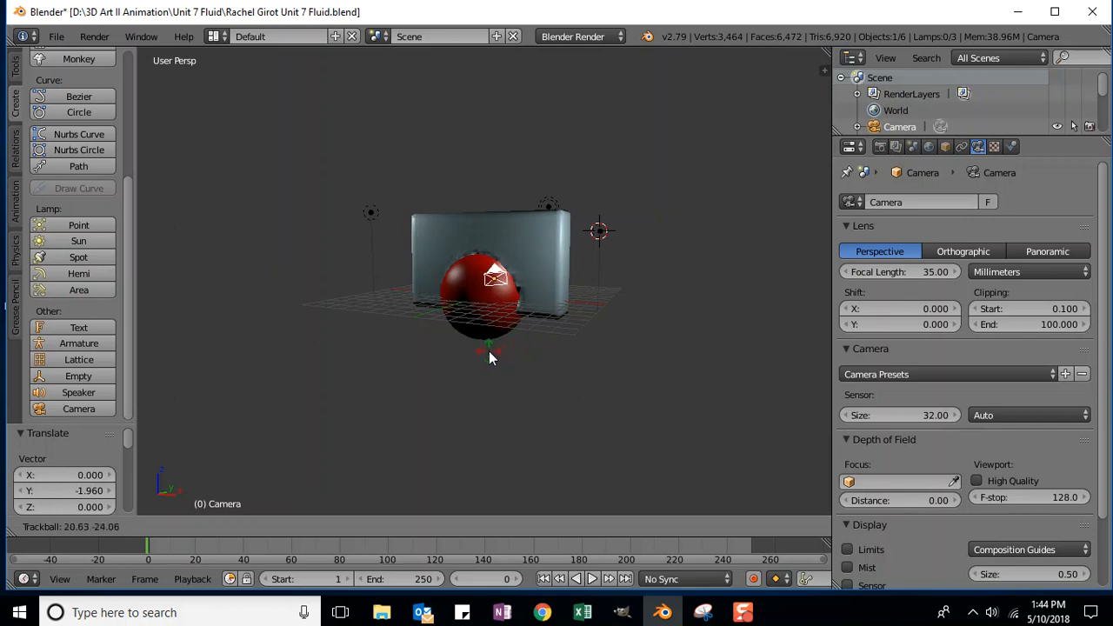
left_click(496, 361)
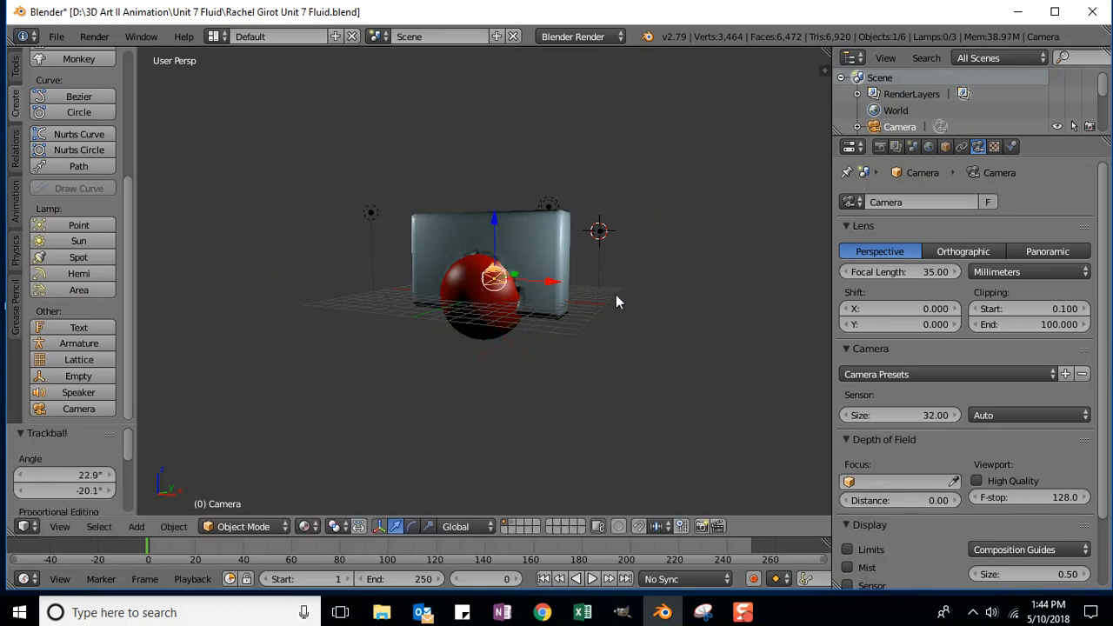
Step: Check the camera framing, then move the camera down and right of the scene
scroll(667, 271, "up", 3)
scroll(666, 271, "down", 3)
scroll(666, 270, "up", 2)
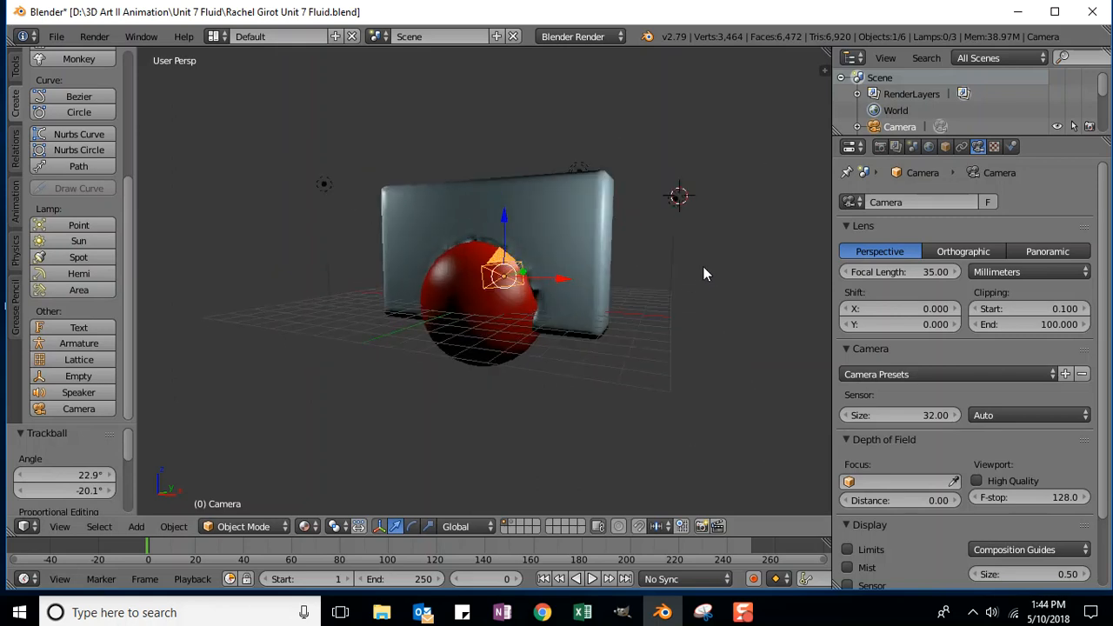
key("KP_0")
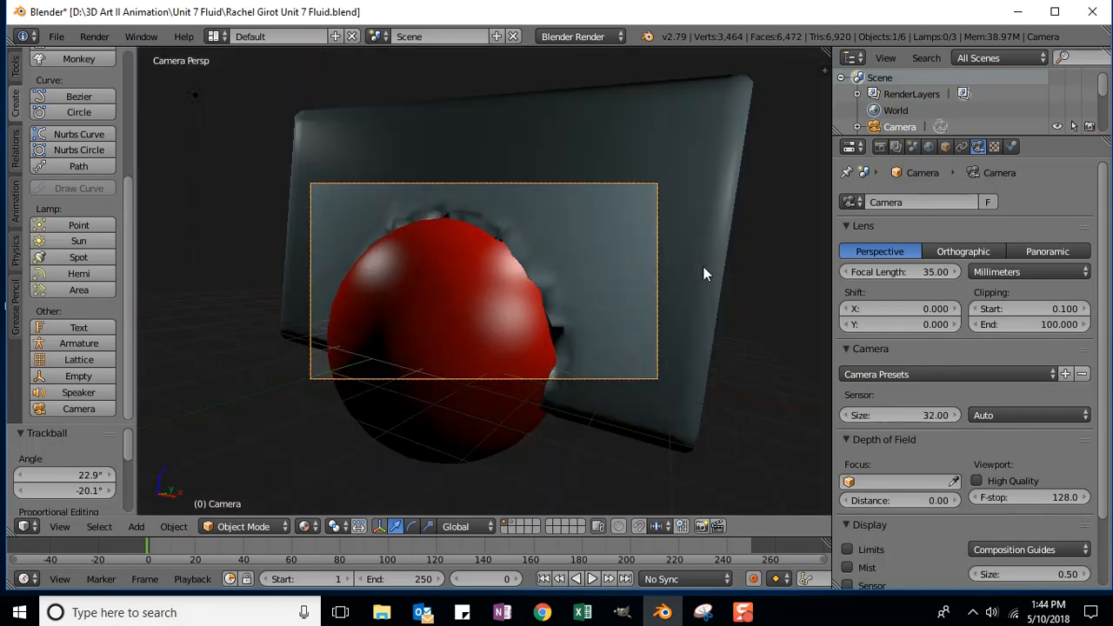
key("KP_1")
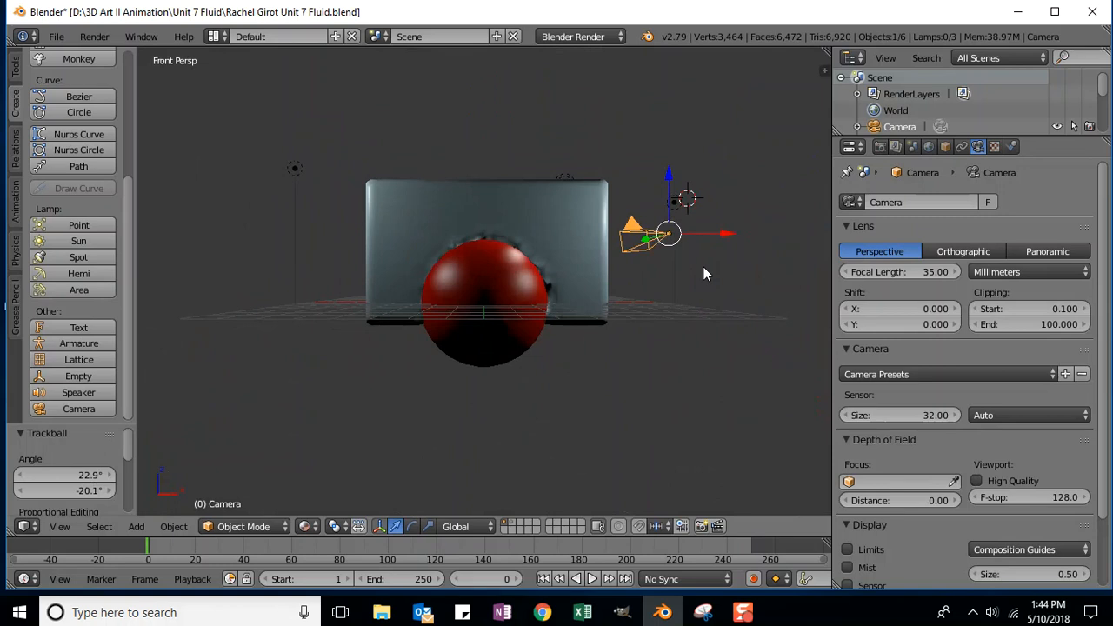
middle_click_drag(746, 295, 728, 380)
middle_click_drag(666, 356, 711, 316)
scroll(685, 340, "down", 4)
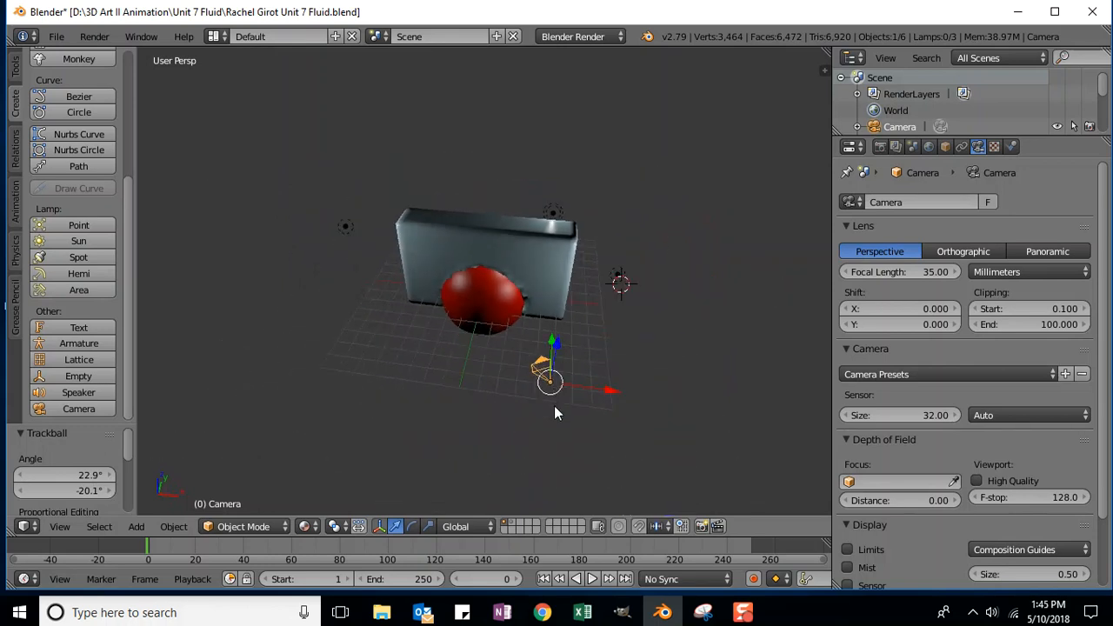
key("g")
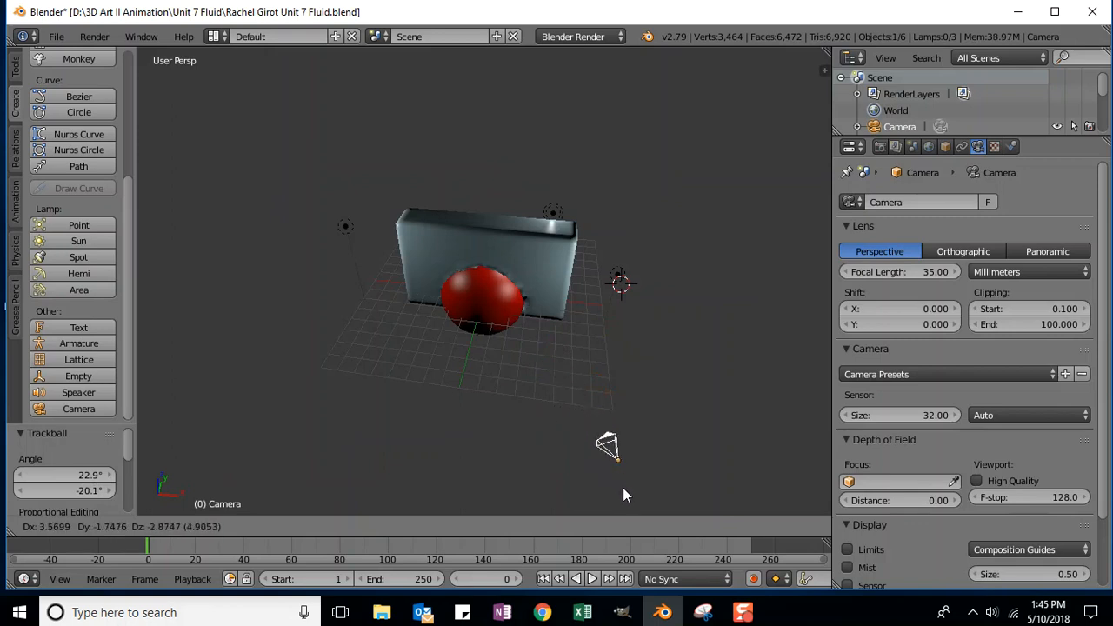
left_click(626, 495)
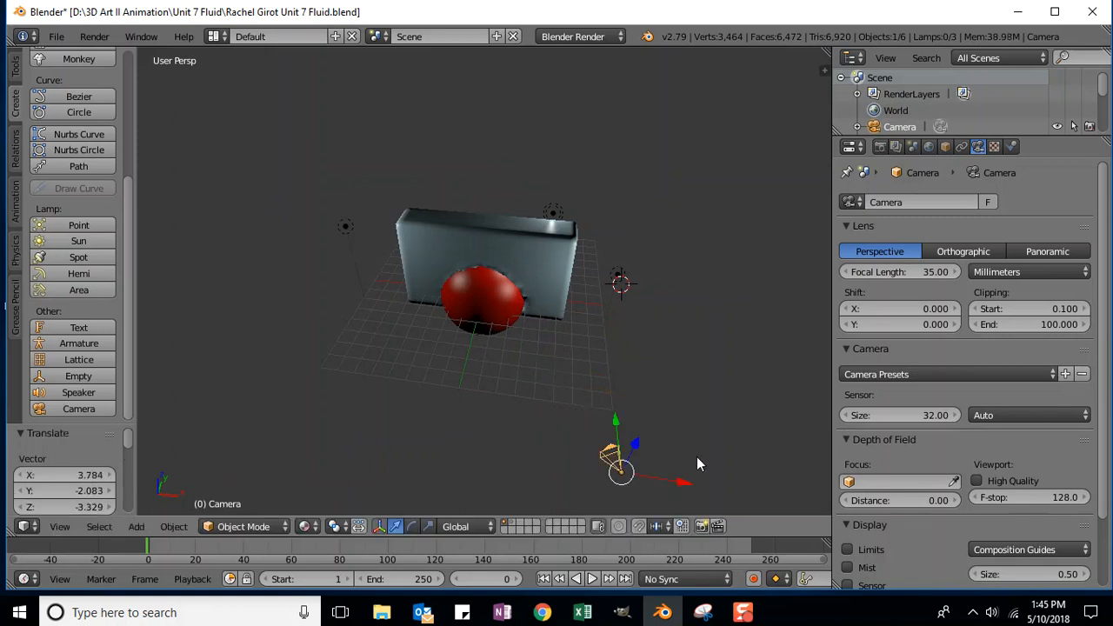
key("KP_0")
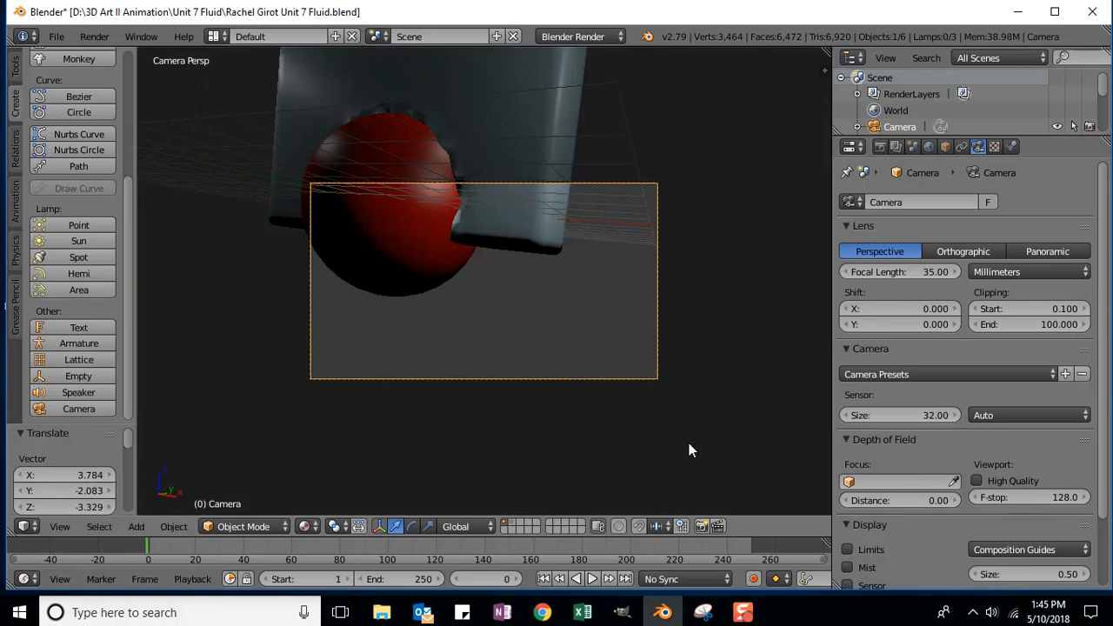
Step: Slide the camera along its X and Y axes, rechecking the camera view each time
scroll(709, 314, "up", 2)
scroll(706, 321, "down", 6)
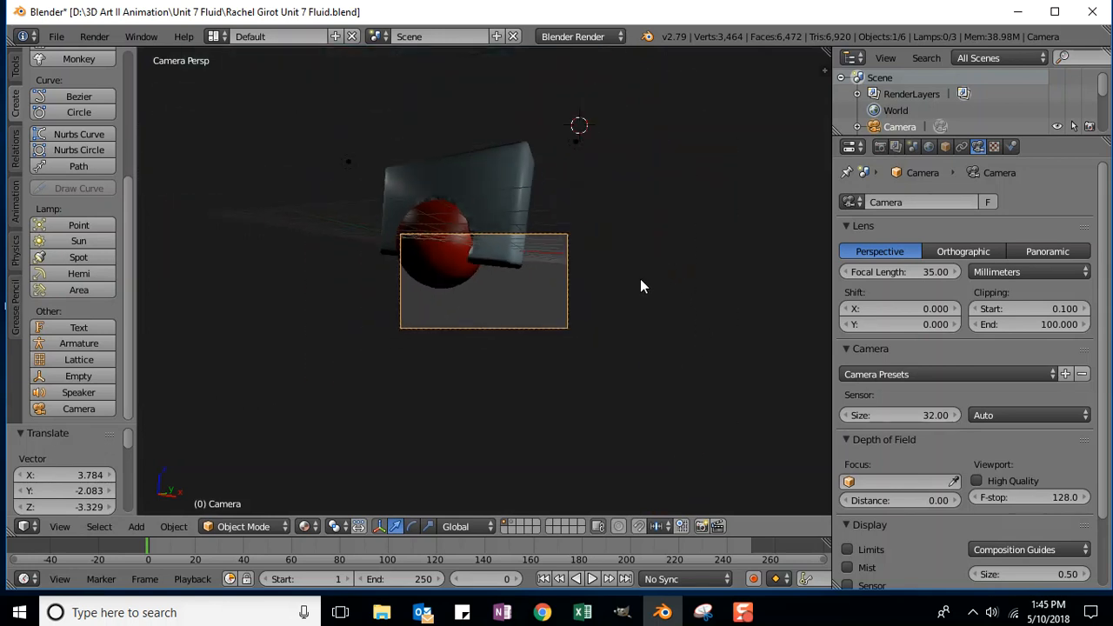
key("KP_0")
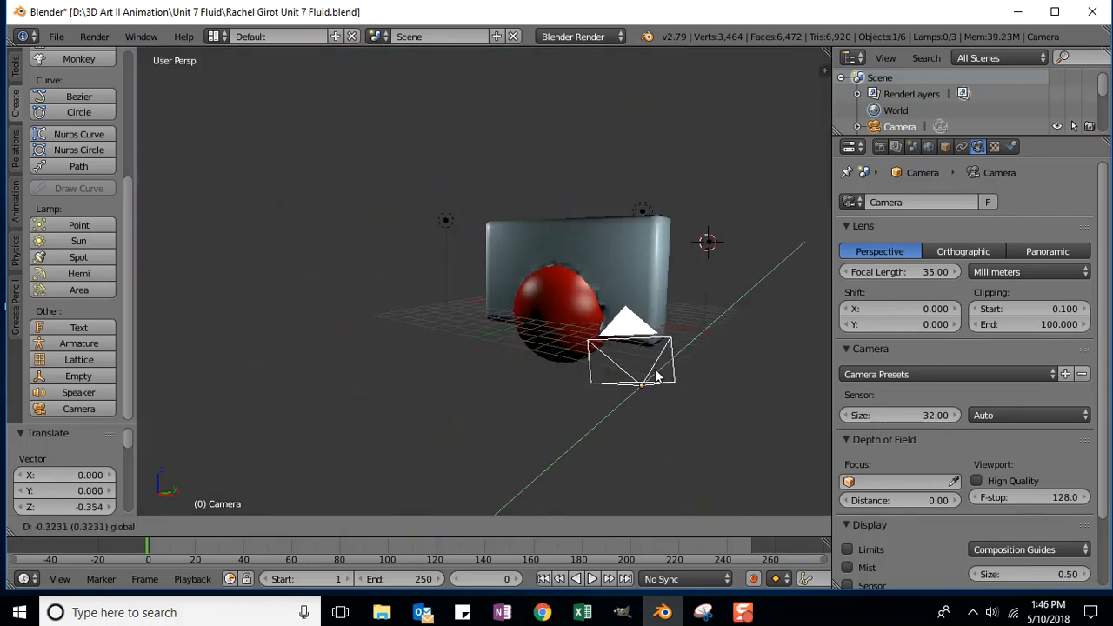
left_click_drag(656, 374, 645, 377)
left_click_drag(697, 407, 679, 406)
key("KP_0")
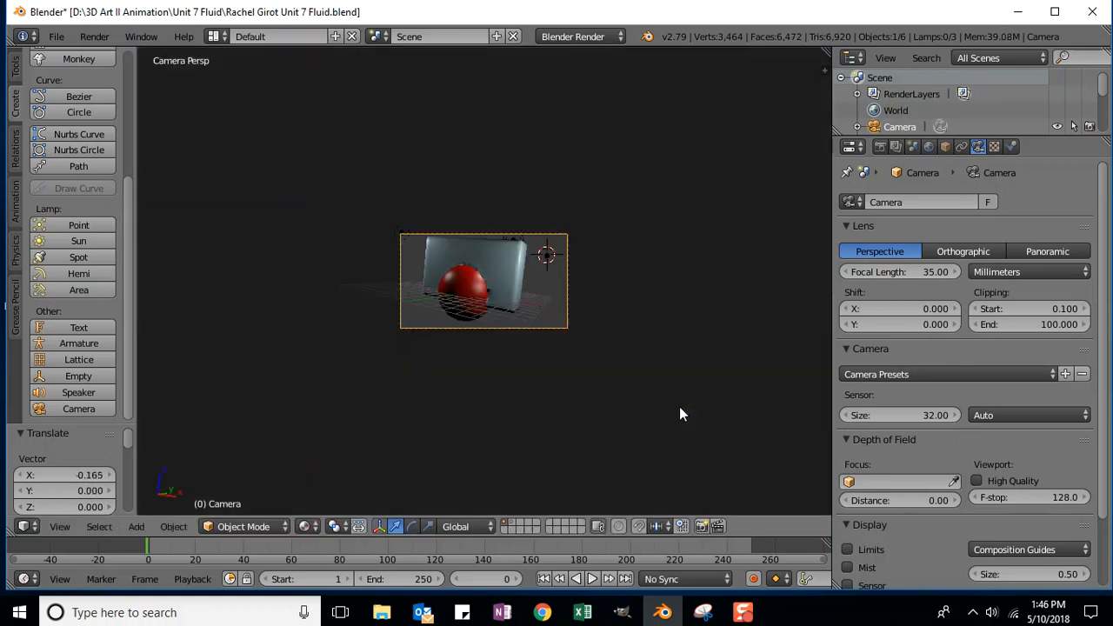
left_click(678, 406)
key("KP_0")
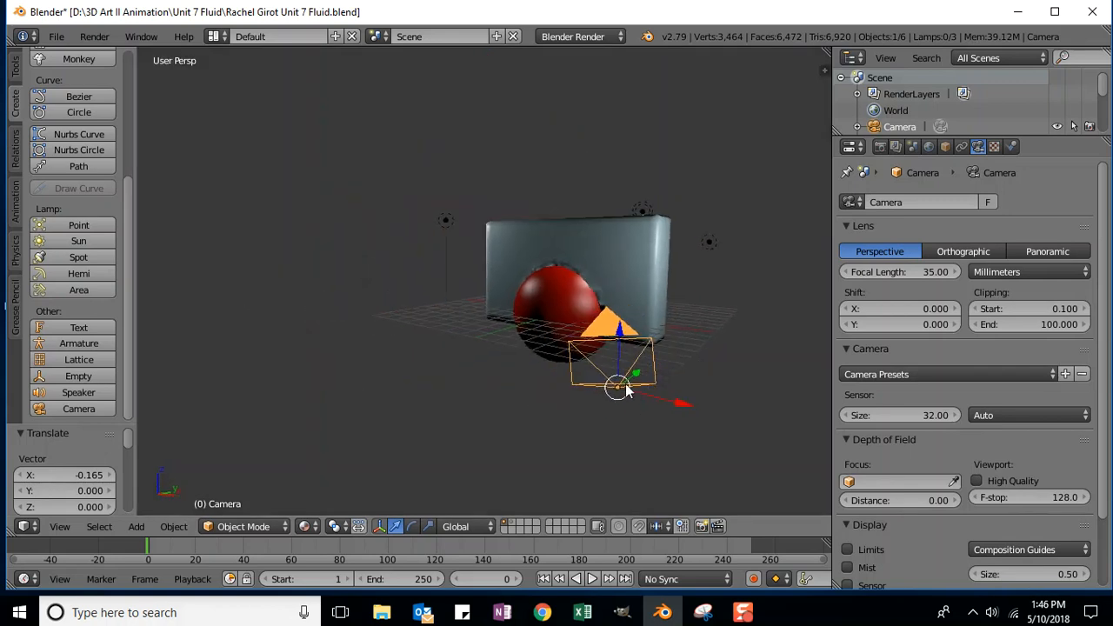
left_click_drag(679, 407, 651, 405)
left_click_drag(606, 365, 586, 376)
middle_click_drag(648, 405, 653, 401)
key("KP_0")
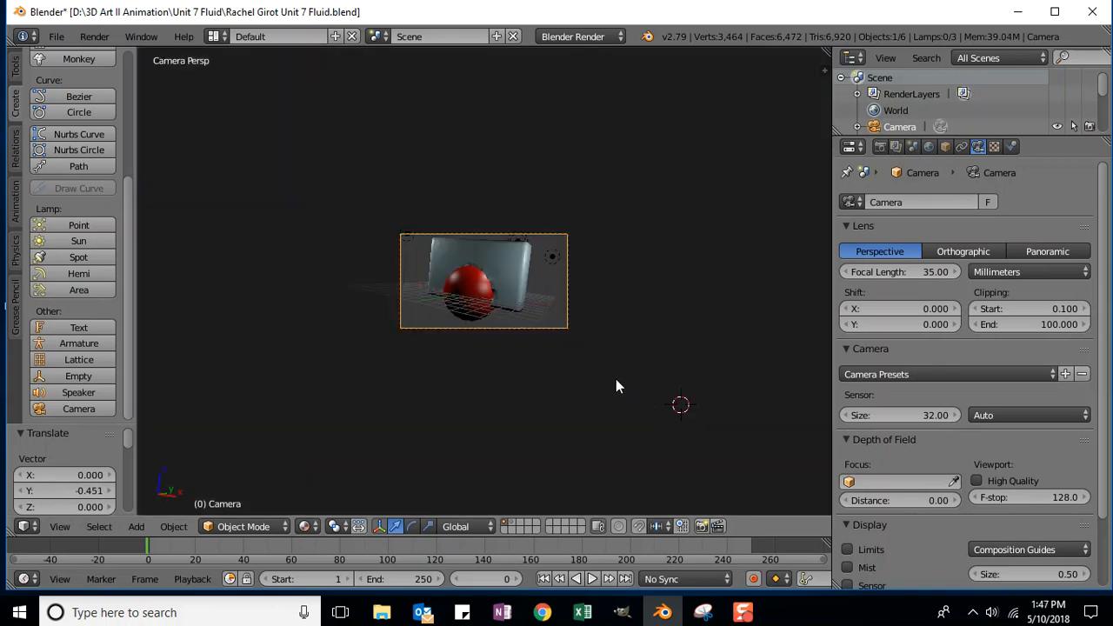
Step: Confirm the framing of the block and sphere, then render frame 0 with F12
left_click(615, 340)
left_click(660, 301)
key("KP_0")
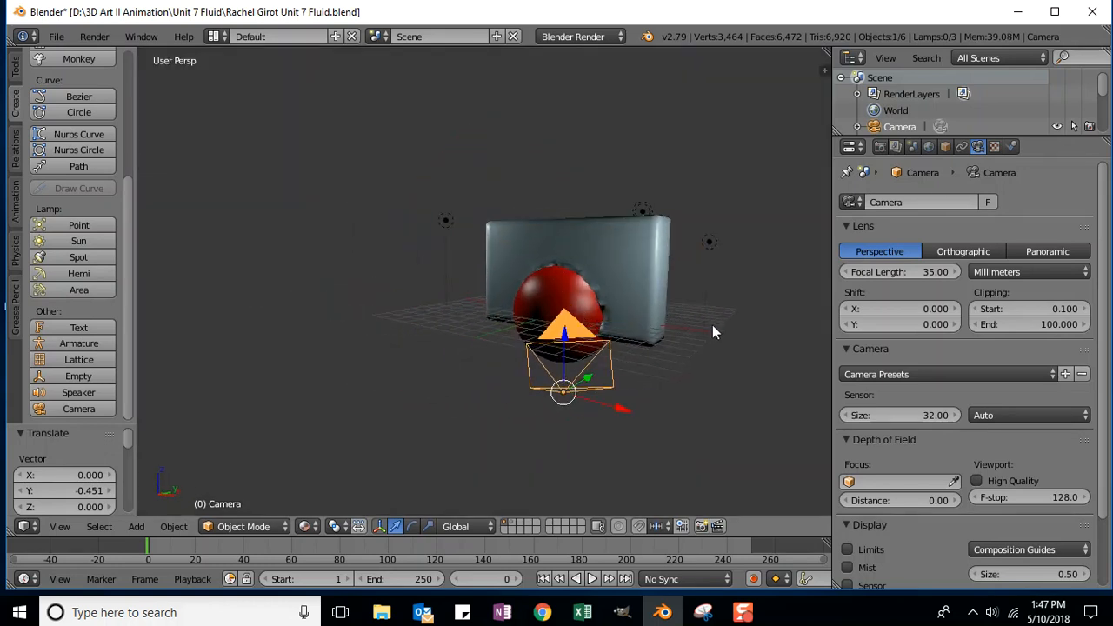
scroll(714, 324, "up", 2)
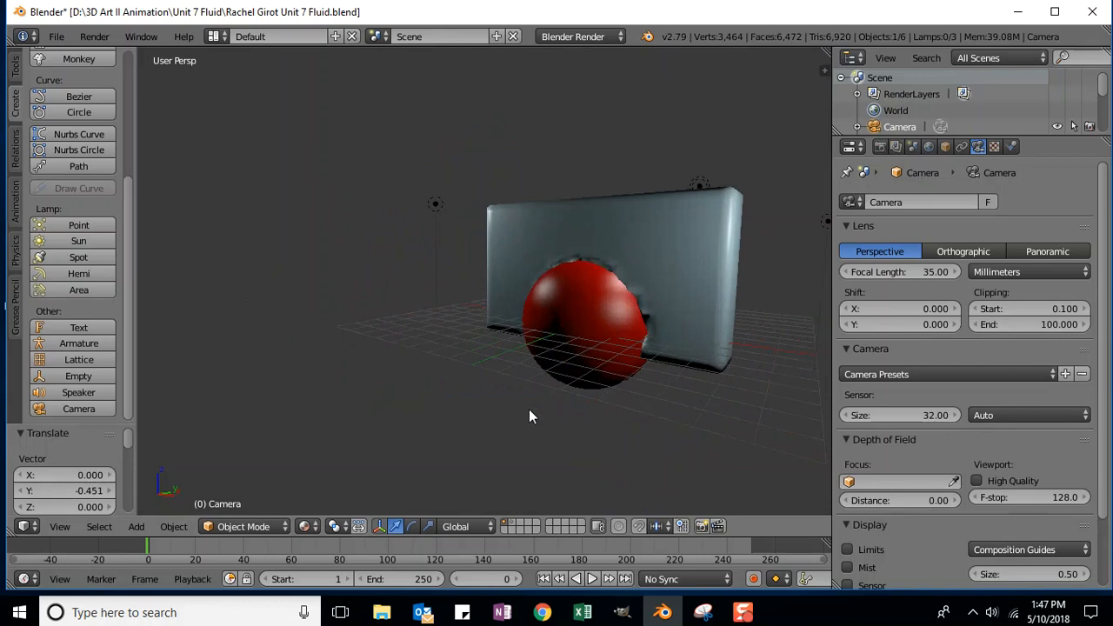
scroll(527, 409, "down", 1, "ctrl")
scroll(525, 409, "up", 4, "ctrl")
middle_click_drag(526, 410, 584, 413)
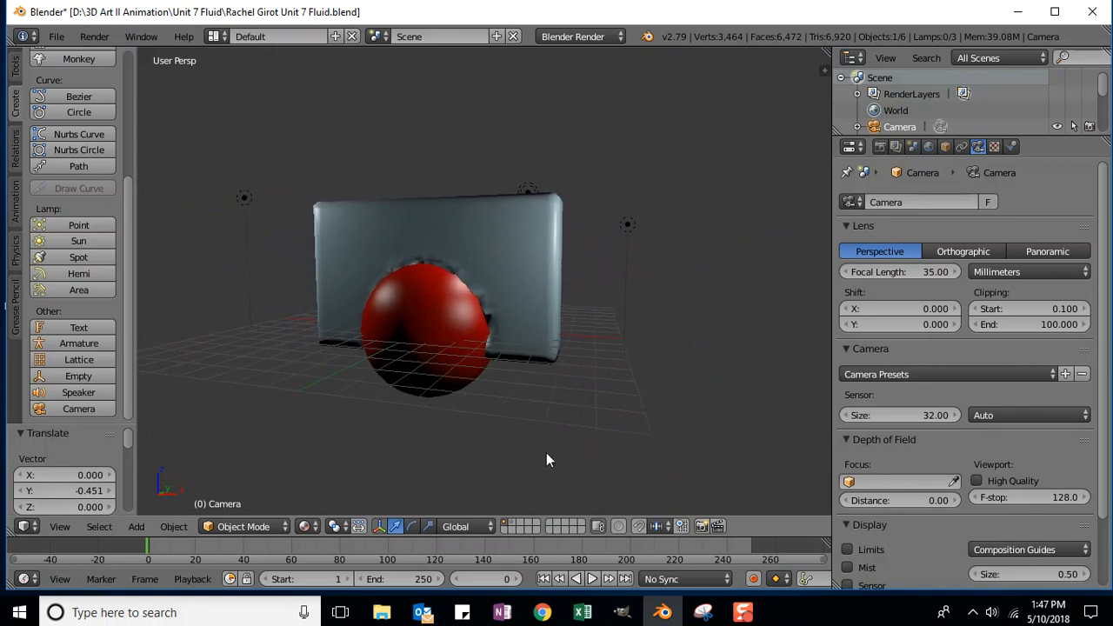
key("F12")
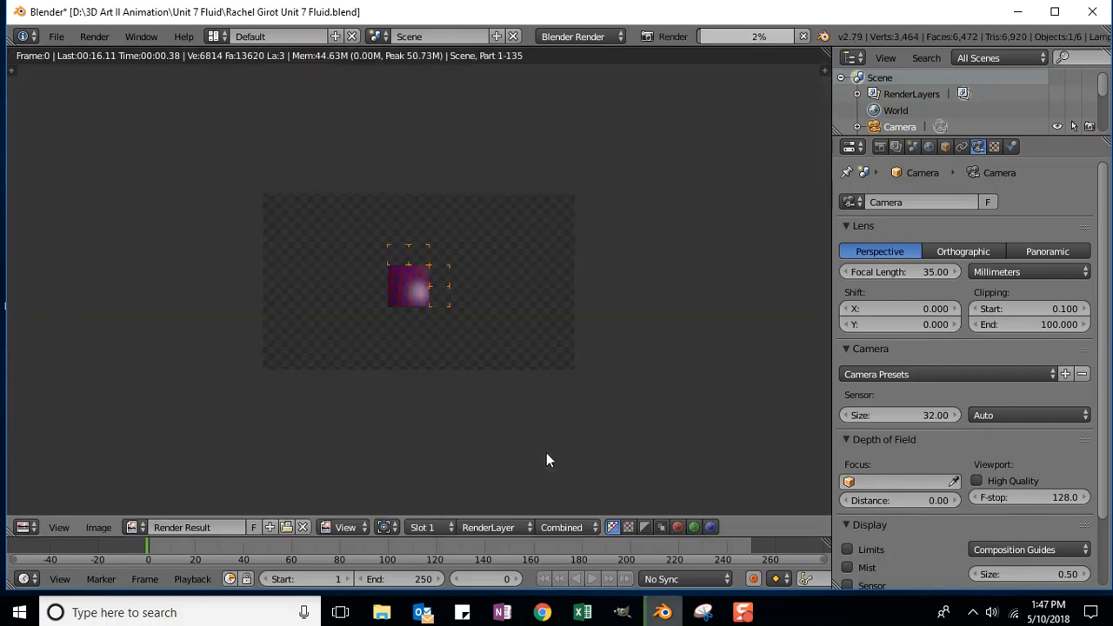
Step: Let the frame 0 render finish, then return to the wireframe 3D viewport
scroll(546, 460, "down", 1)
scroll(468, 379, "down", 1)
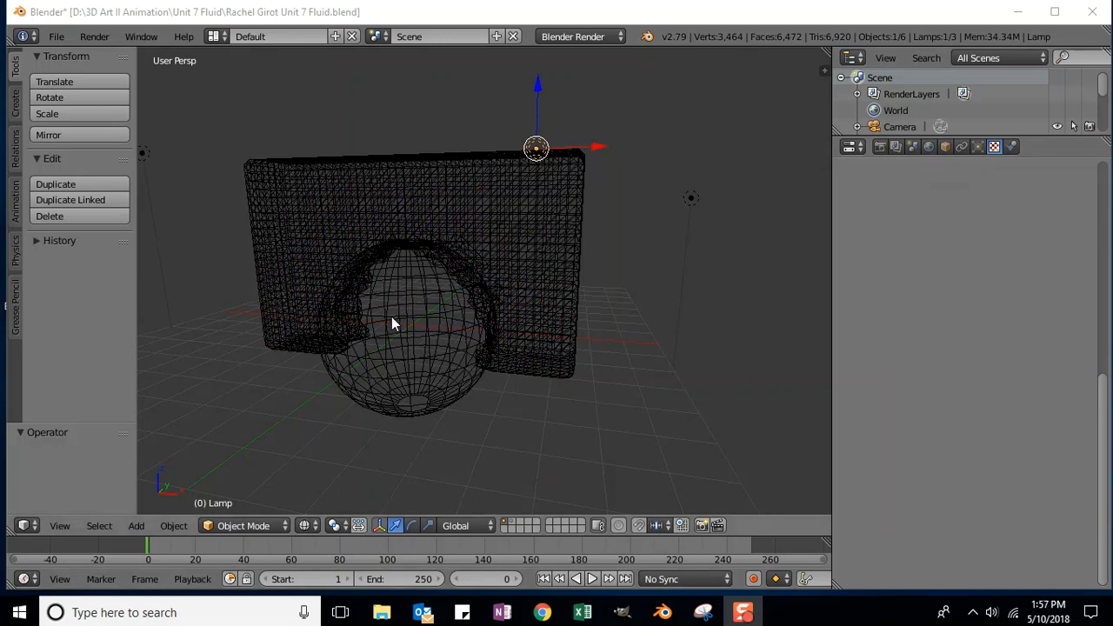
Step: Save As with 'V2' added before .blend in the Unit 7 Fluid file name
left_click(57, 38)
left_click(86, 178)
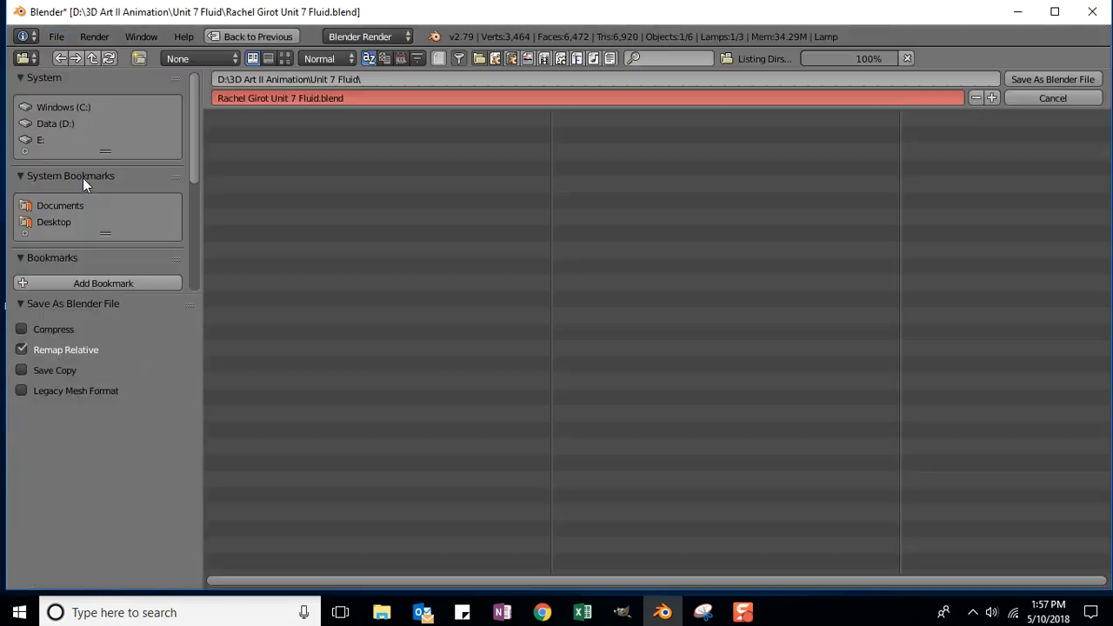
double_click(296, 98)
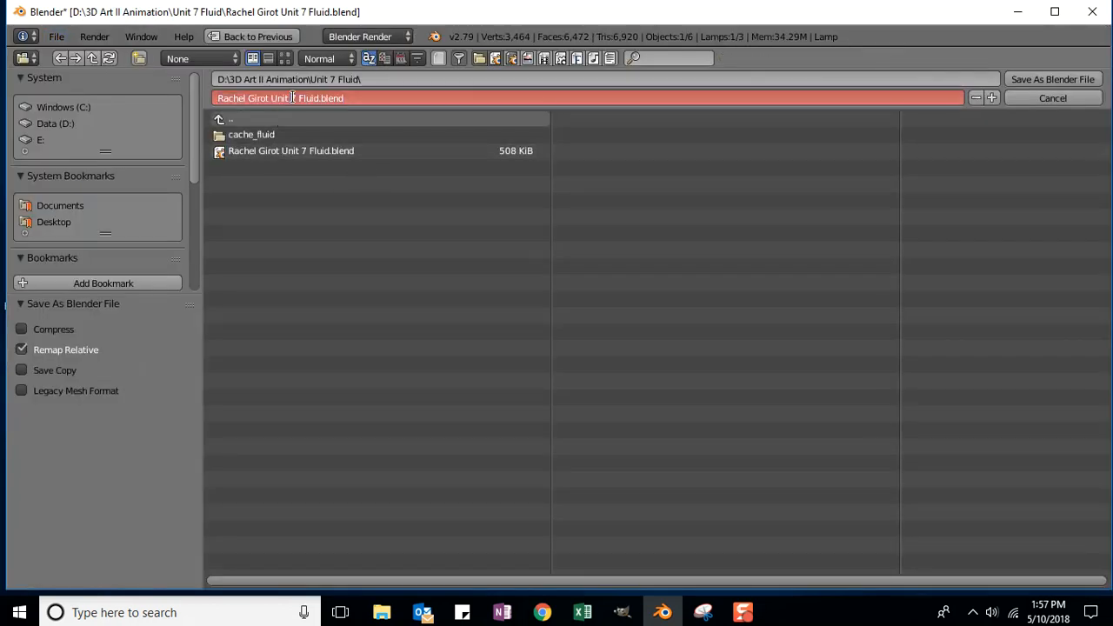
left_click(320, 98)
type("V")
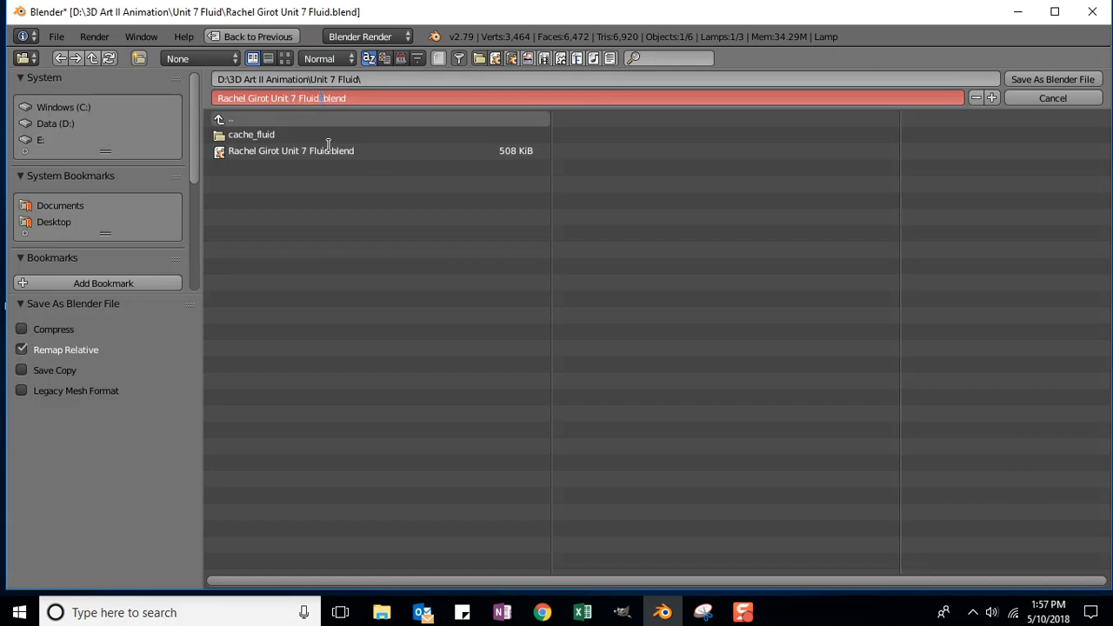
type("2")
key("Return")
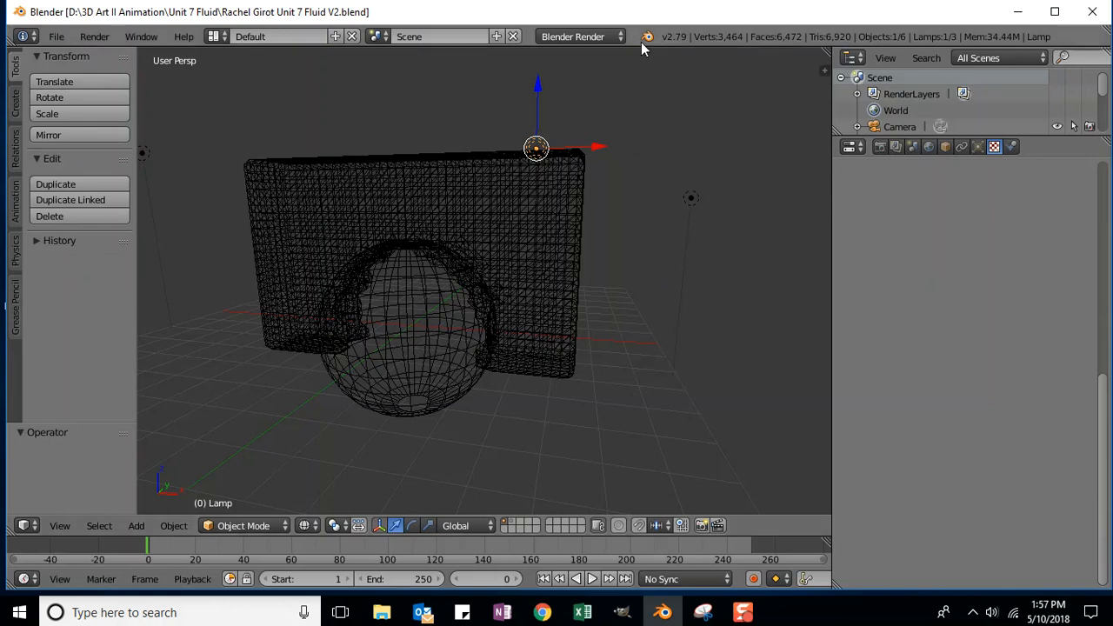
Step: Set the render output file format to AVI Raw
left_click(880, 146)
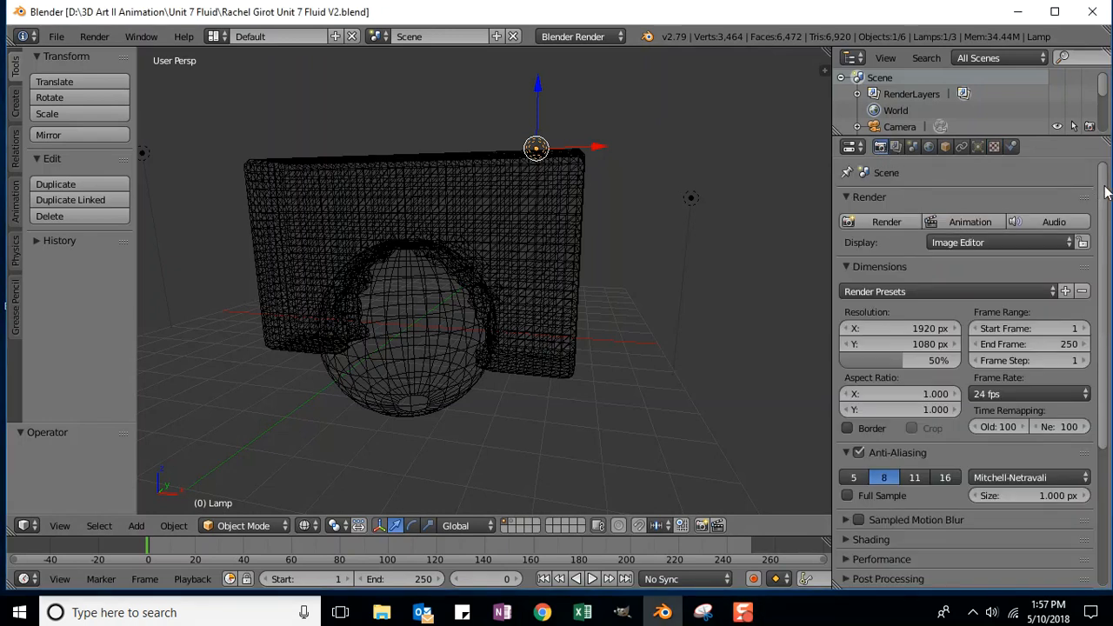
scroll(1098, 202, "down", 6)
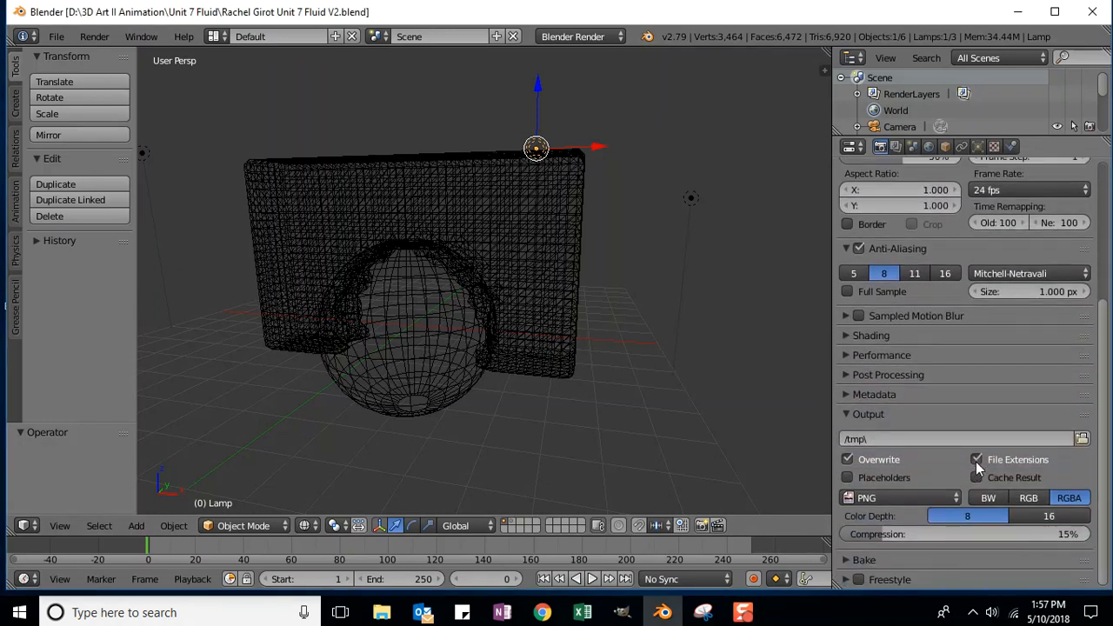
left_click(888, 498)
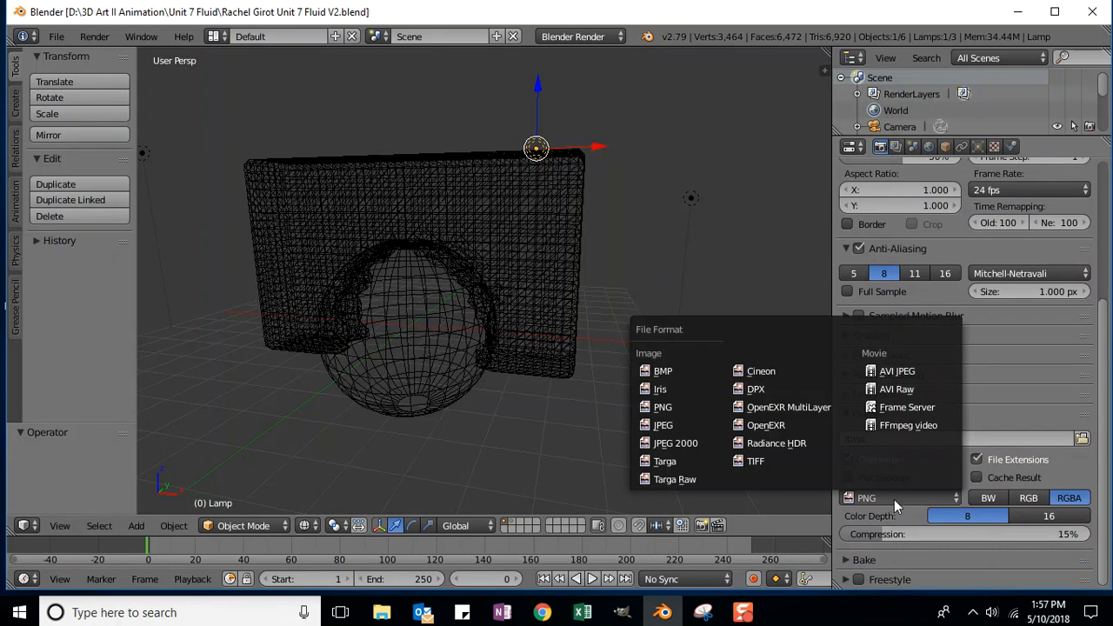
left_click(896, 392)
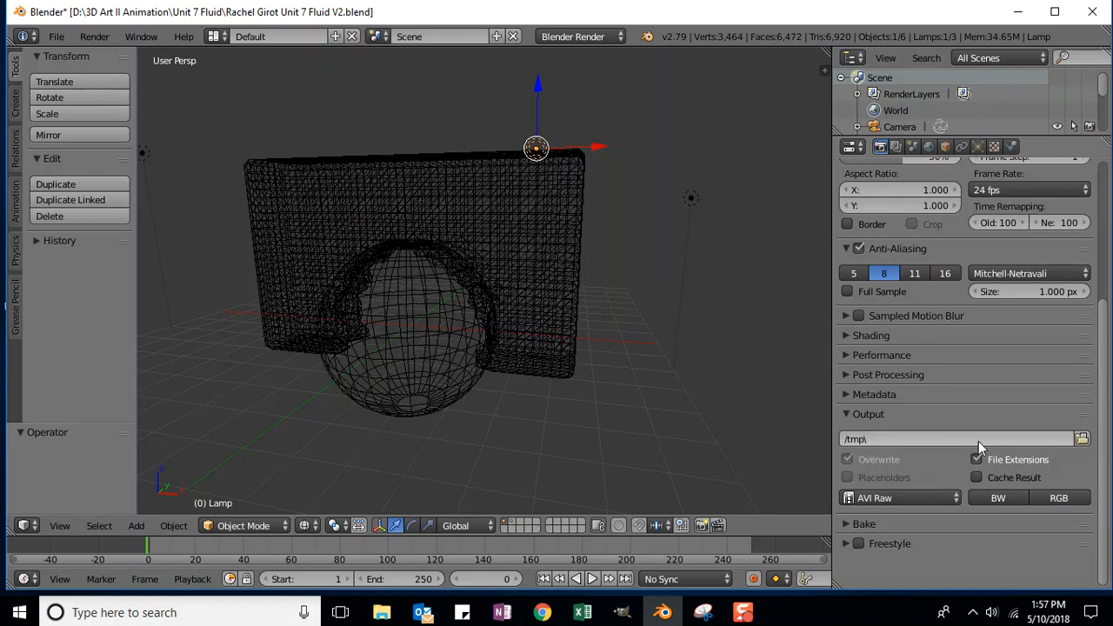
Step: Point the output to D:\3D Art II Animation\Unit 7 Fluid with a student-name-plus-Fluid file name
left_click(1082, 440)
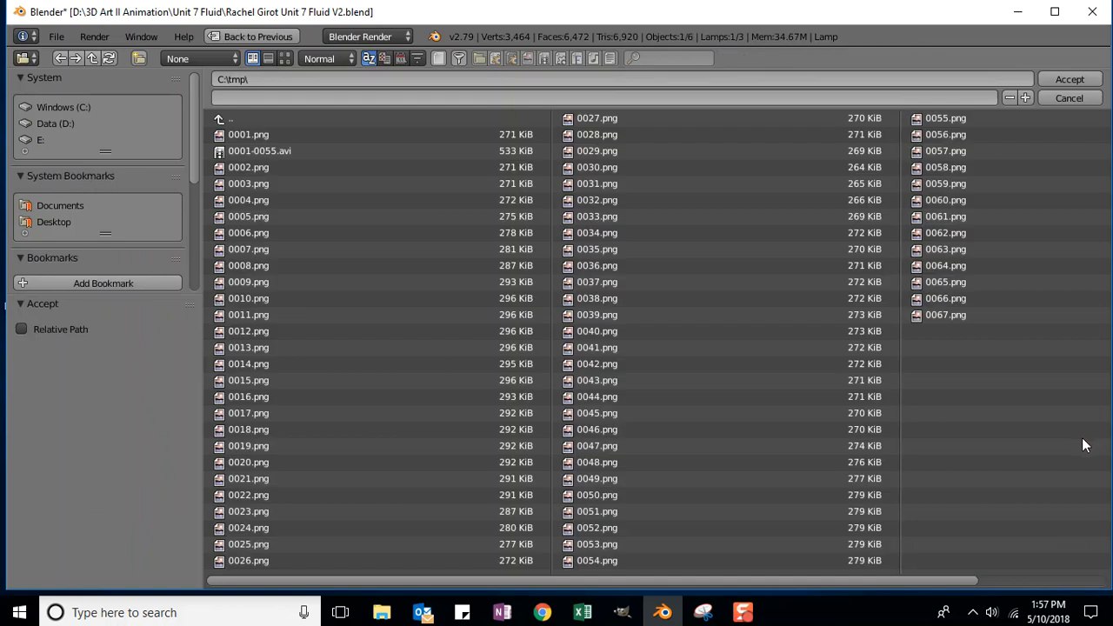
left_click(69, 124)
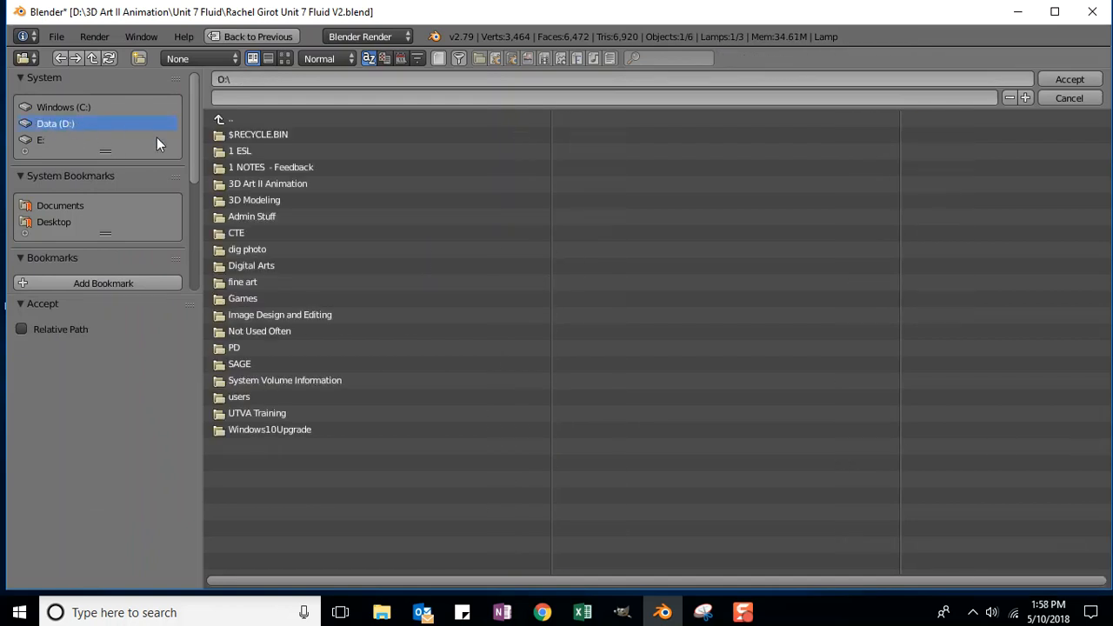
left_click(240, 184)
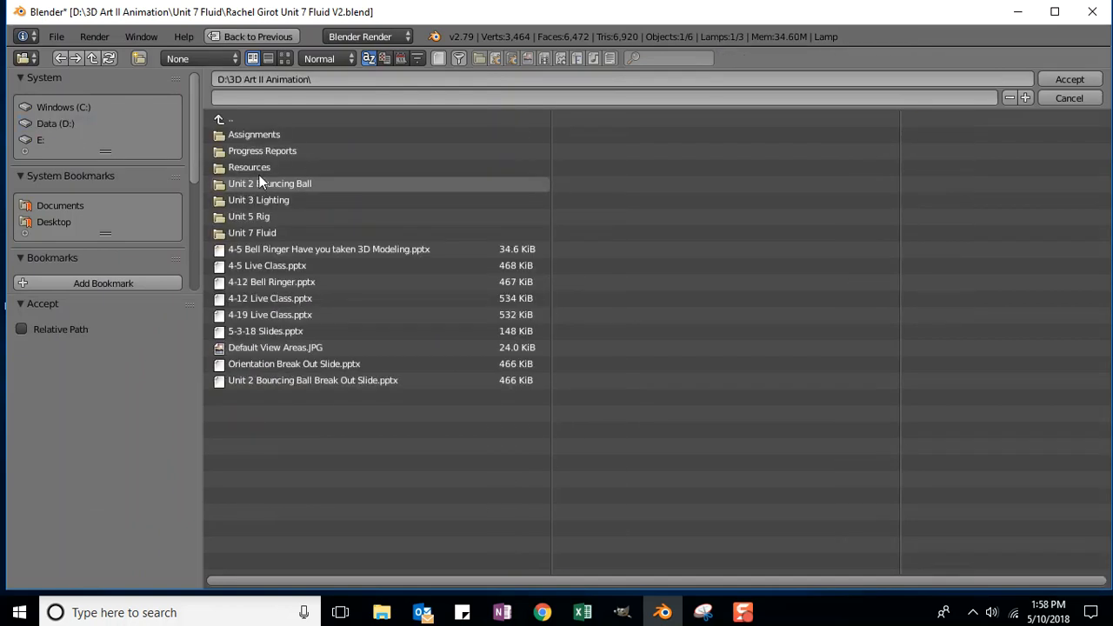
left_click(256, 232)
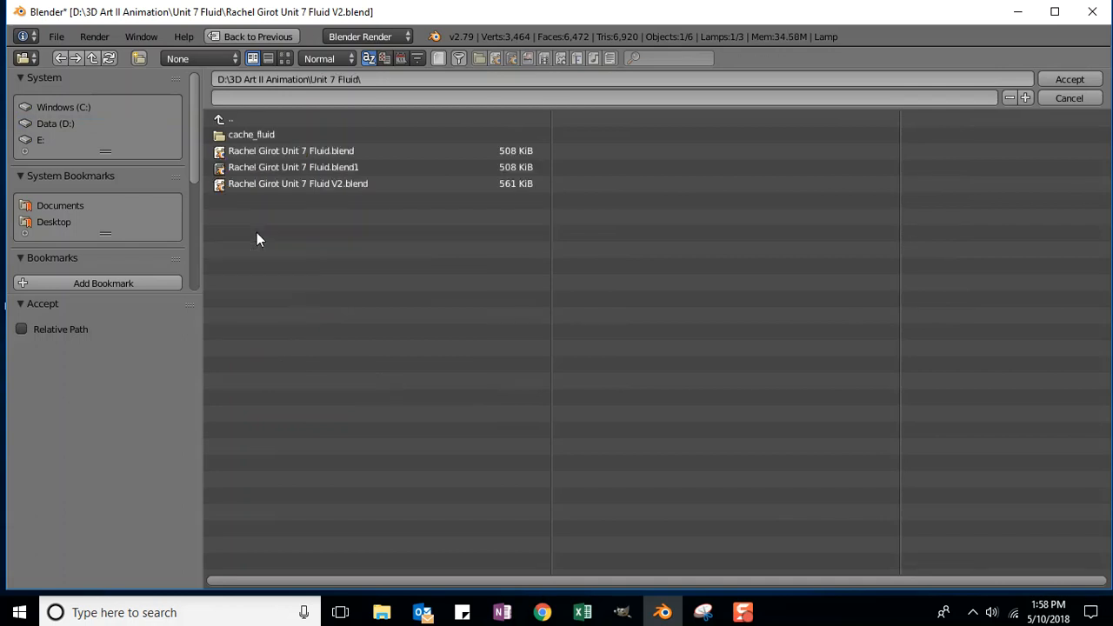
left_click(248, 97)
type(" Unit 7 Flo")
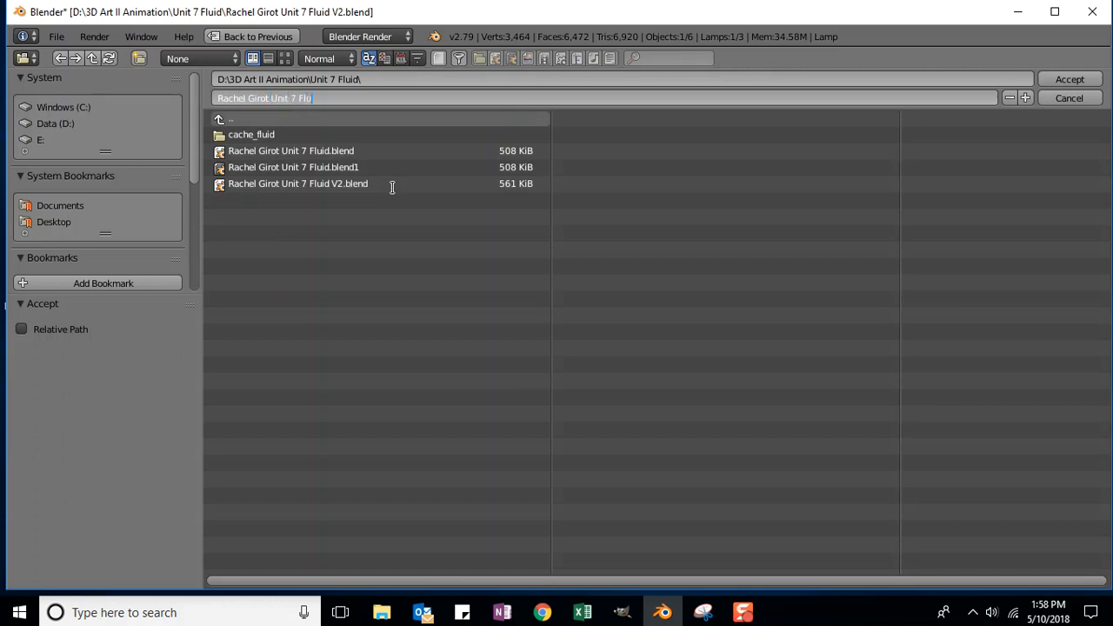
key("BackSpace")
type("u")
key("BackSpace")
key("BackSpace")
key("BackSpace")
key("BackSpace")
key("BackSpace")
key("BackSpace")
key("BackSpace")
key("BackSpace")
key("BackSpace")
key("BackSpace")
type("Flu")
type("id")
type(".")
key("BackSpace")
left_click(1067, 79)
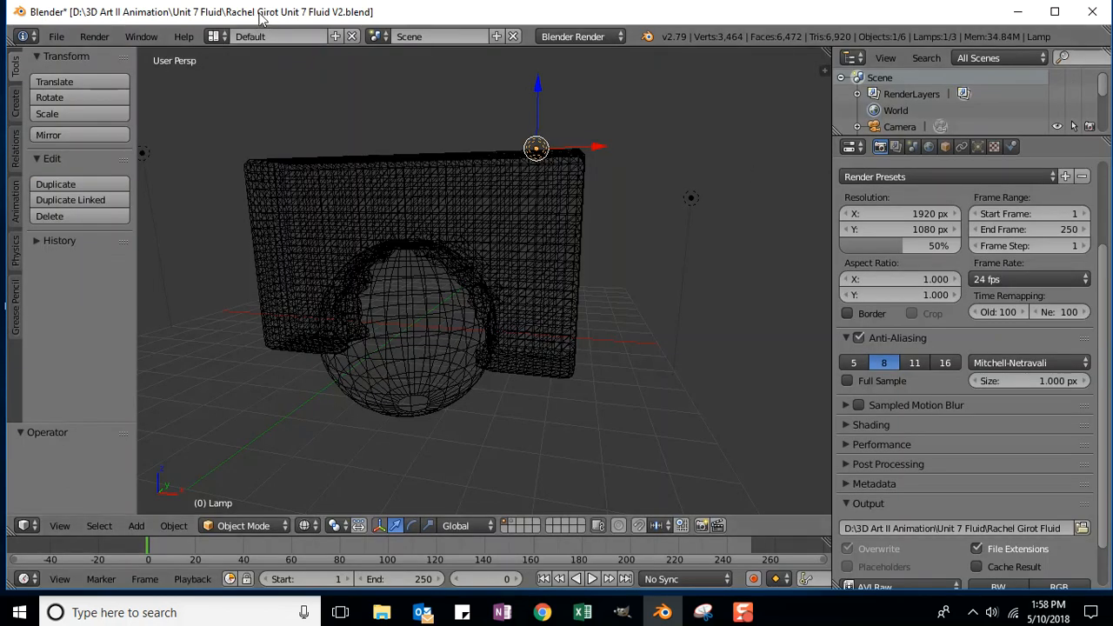
Step: Play the fluid simulation, set the End frame to 90, and replay from frame 1
scroll(1037, 426, "up", 3)
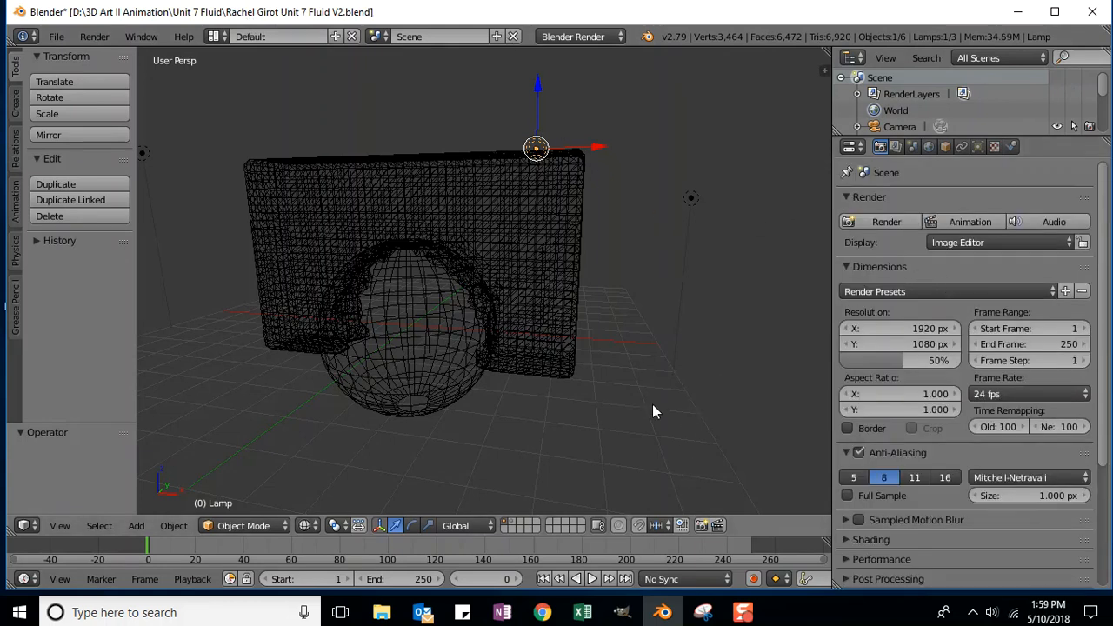
scroll(676, 378, "down", 1)
scroll(664, 421, "up", 1)
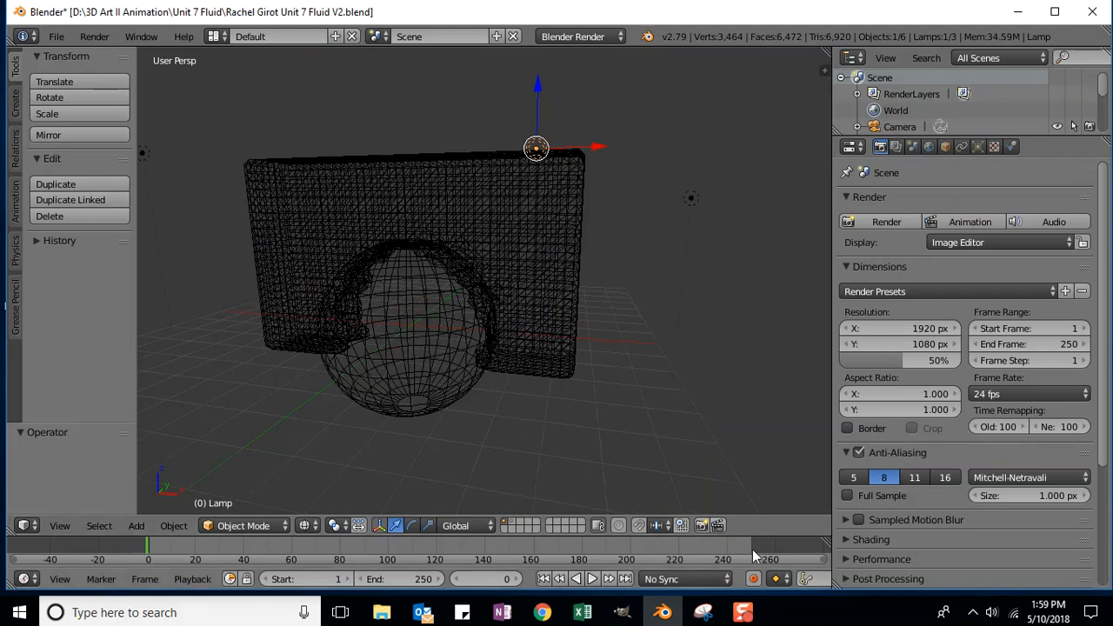
left_click(592, 580)
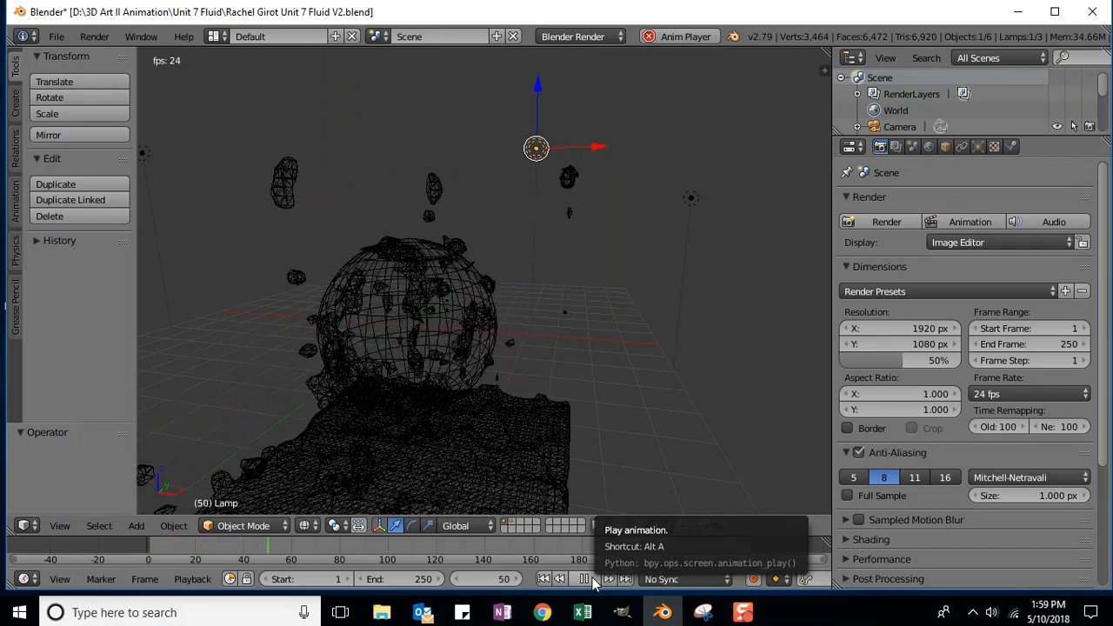
left_click(593, 580)
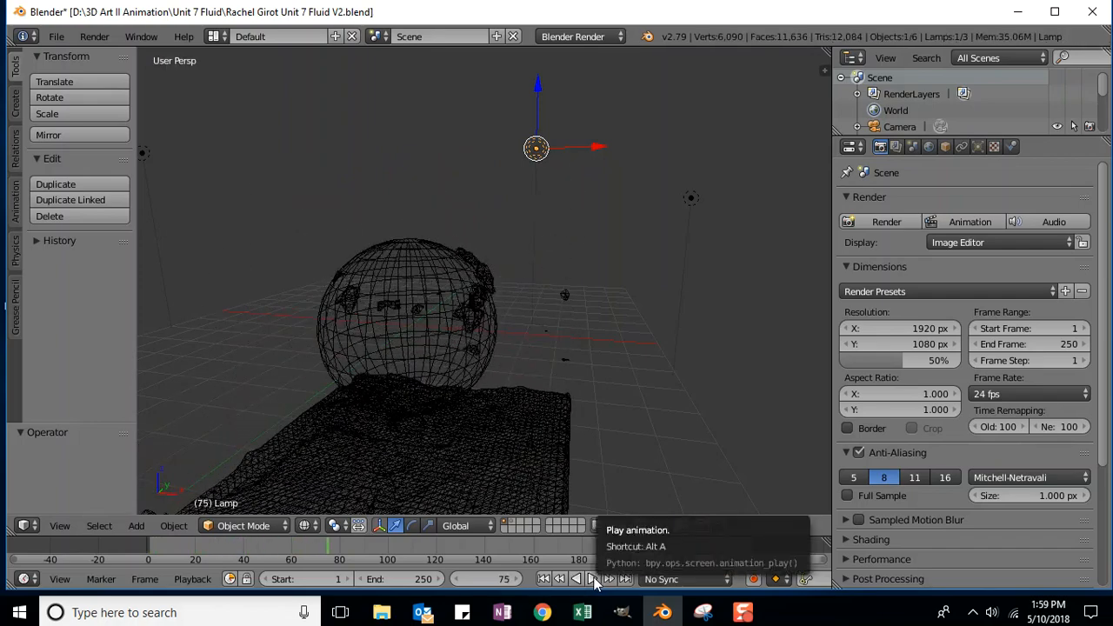
left_click(592, 580)
left_click(592, 580)
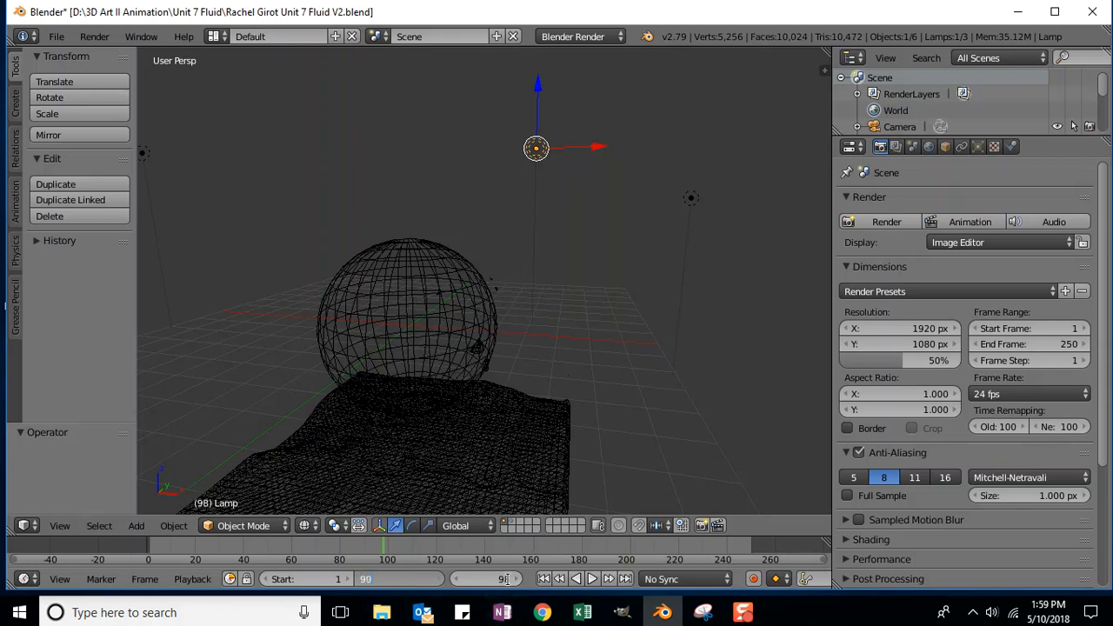
key("Return")
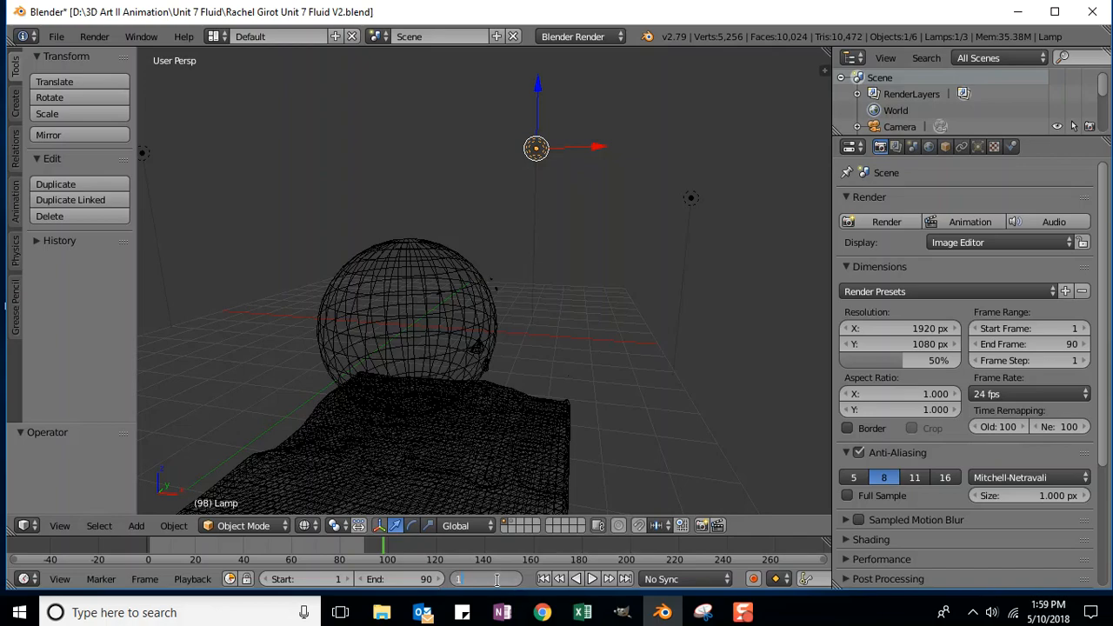
key("Return")
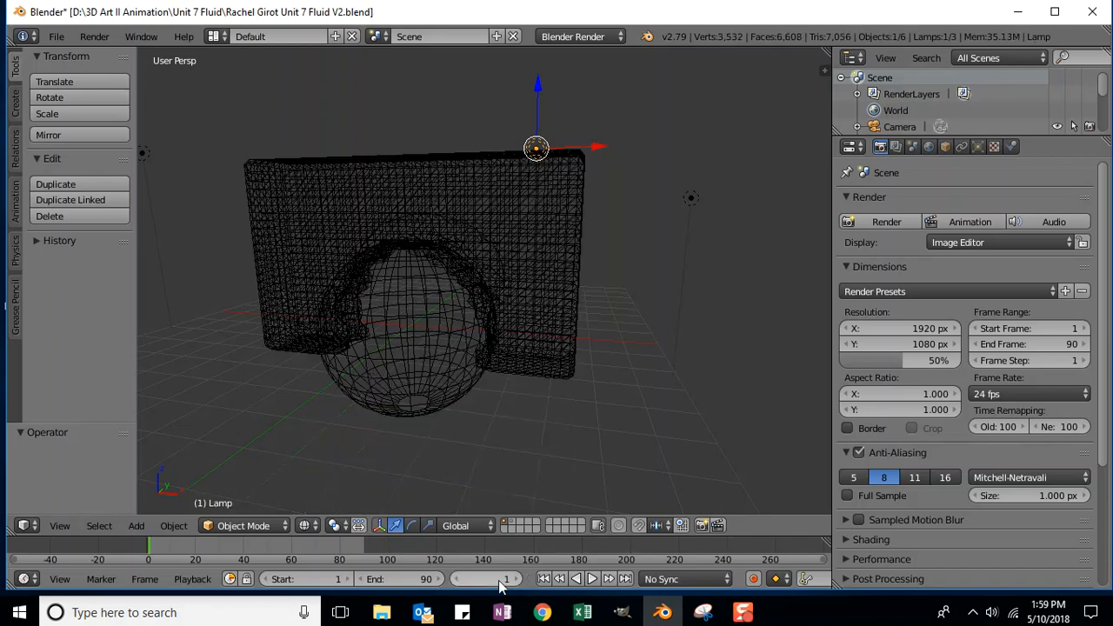
left_click(592, 581)
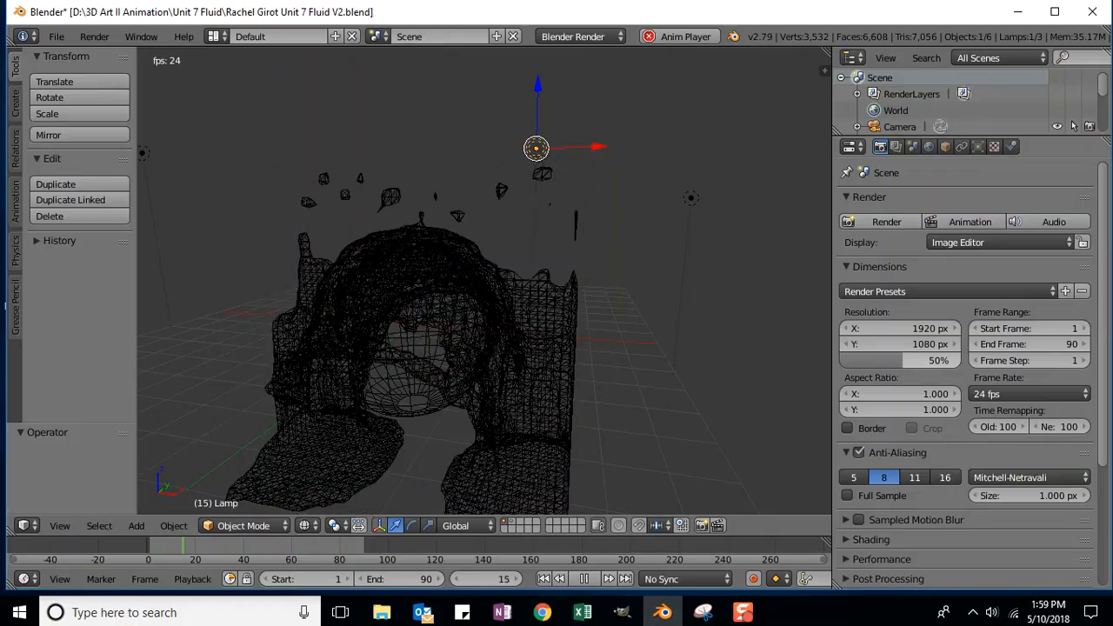
Step: Lower the render resolution percentage from 50% to 25%
left_click(896, 360)
type("25")
key("Return")
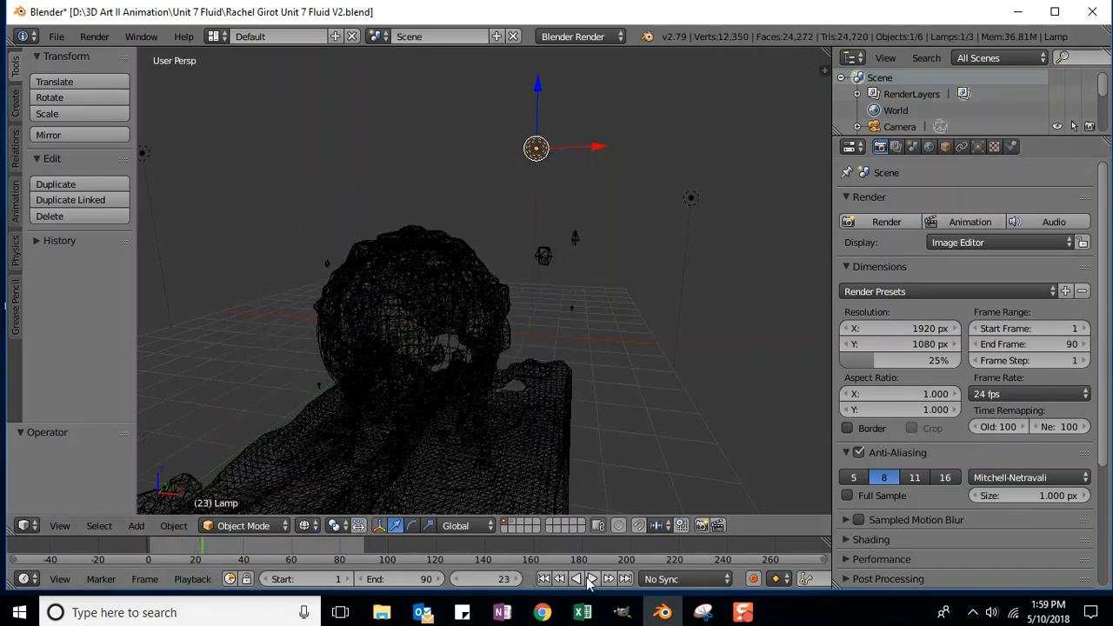
Step: Render all 90 frames of the fluid animation, then play the rendered movie centred over the viewport
left_click(964, 222)
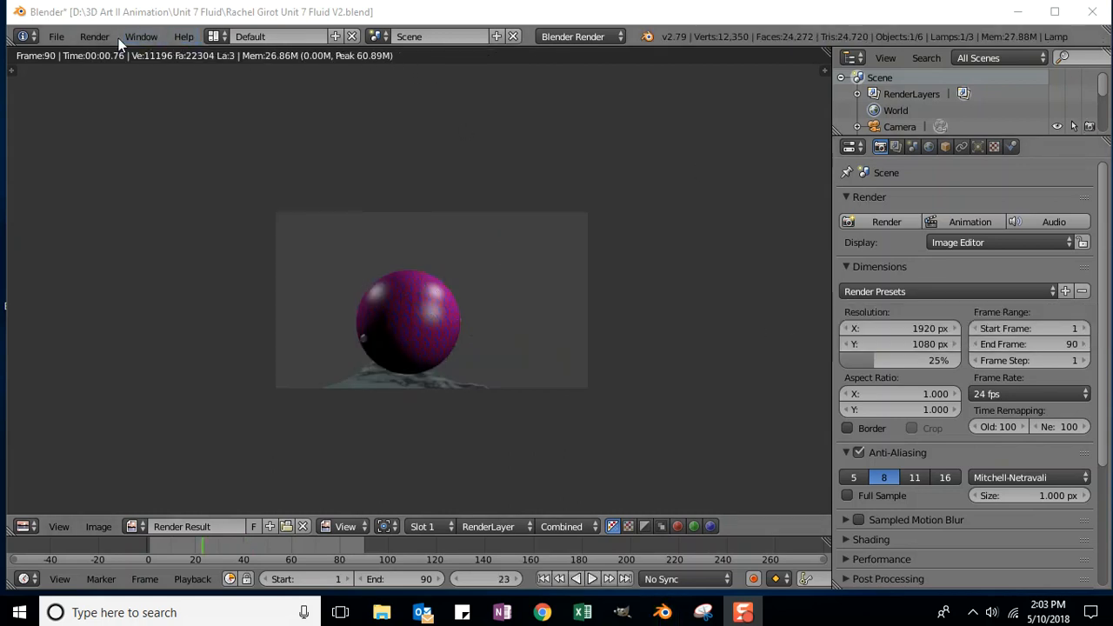
left_click(93, 39)
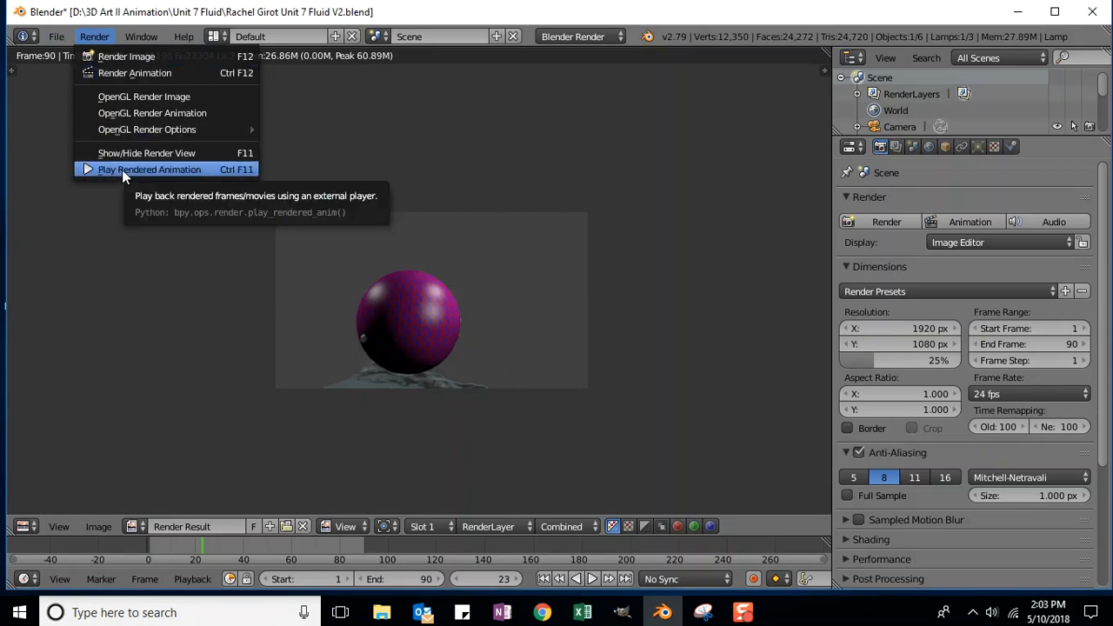
left_click(122, 169)
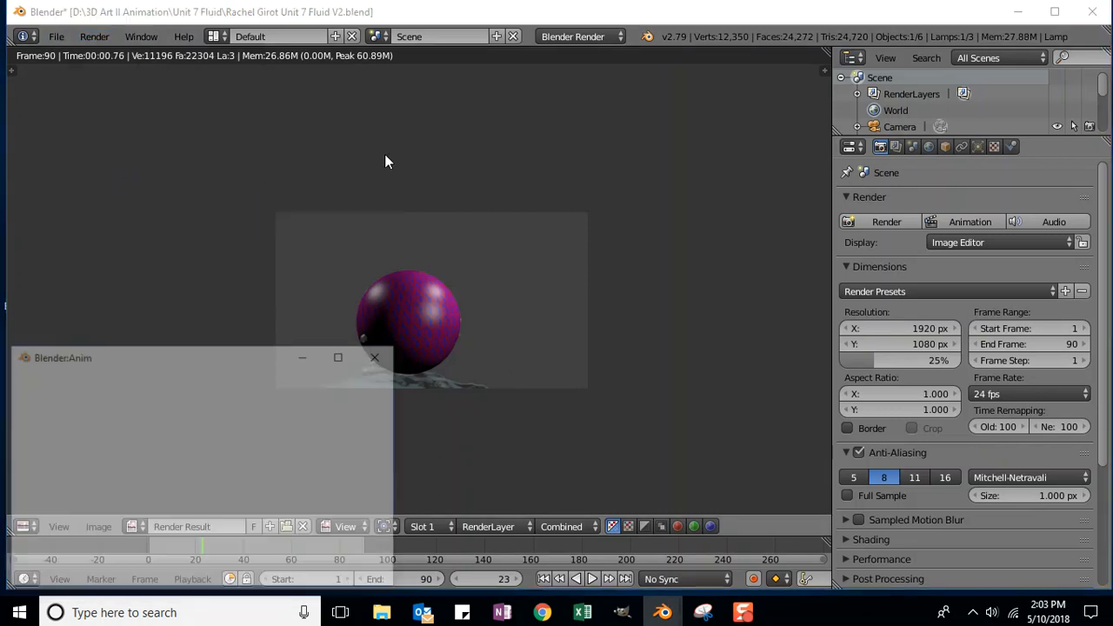
left_click_drag(235, 355, 435, 113)
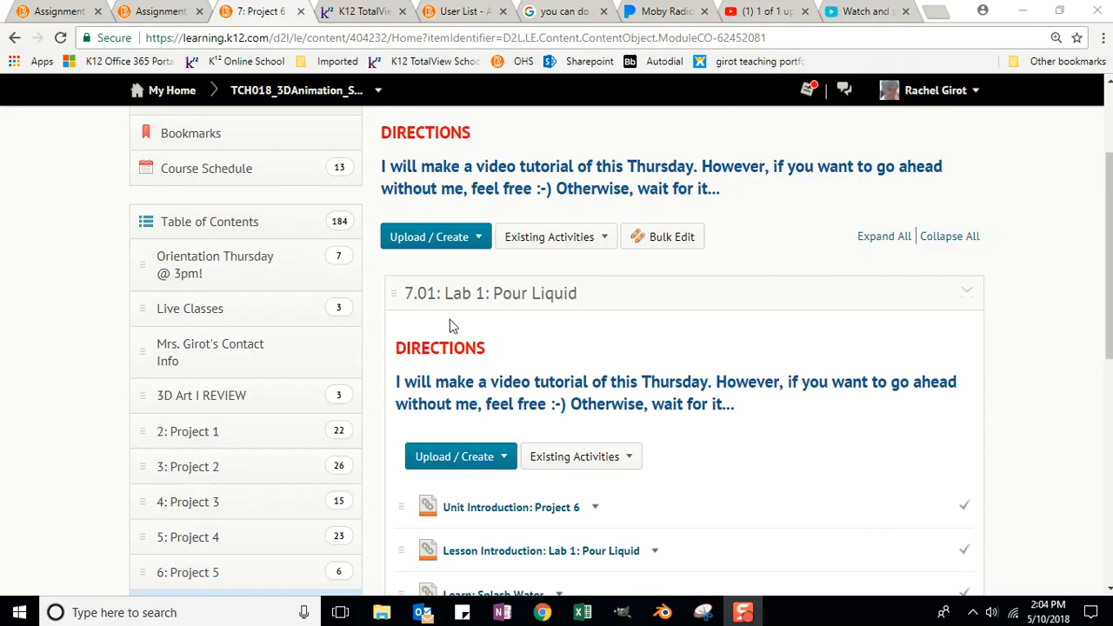
Step: Scroll down to 7.02: Lab 2: Render the Simulation and open the DROPBOX: Unit 7 Project assignment
scroll(247, 298, "down", 3)
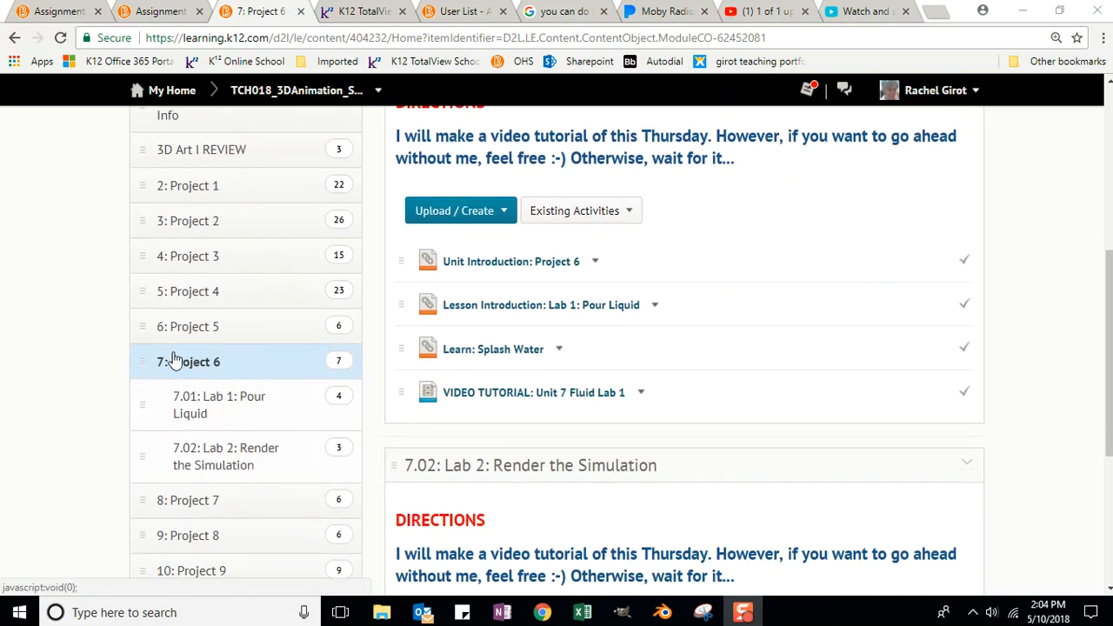
scroll(572, 284, "down", 4)
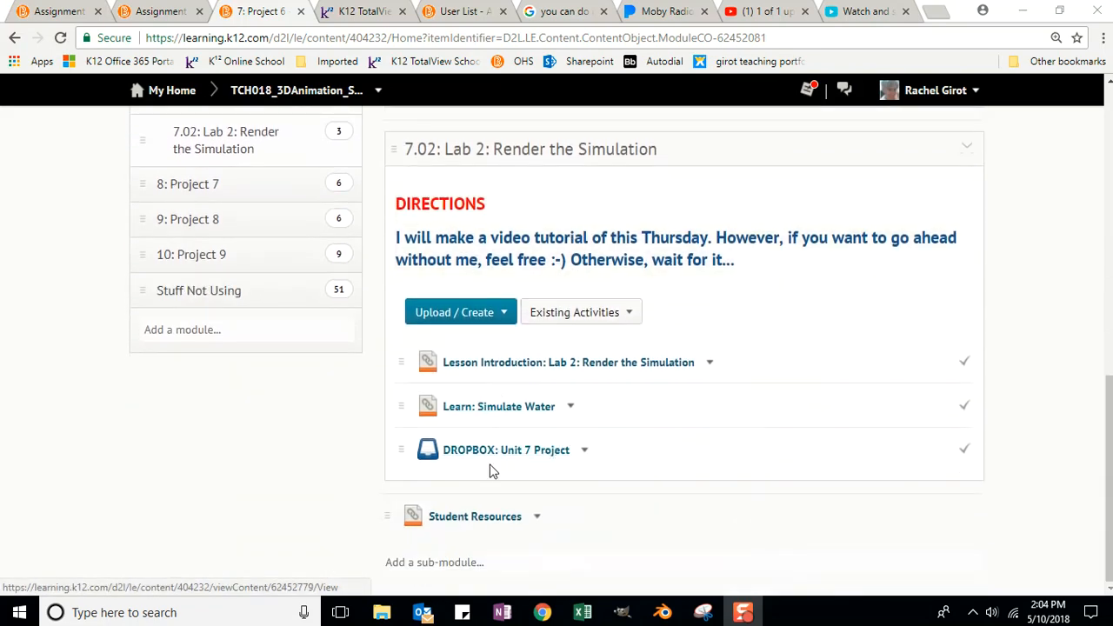
left_click(485, 454)
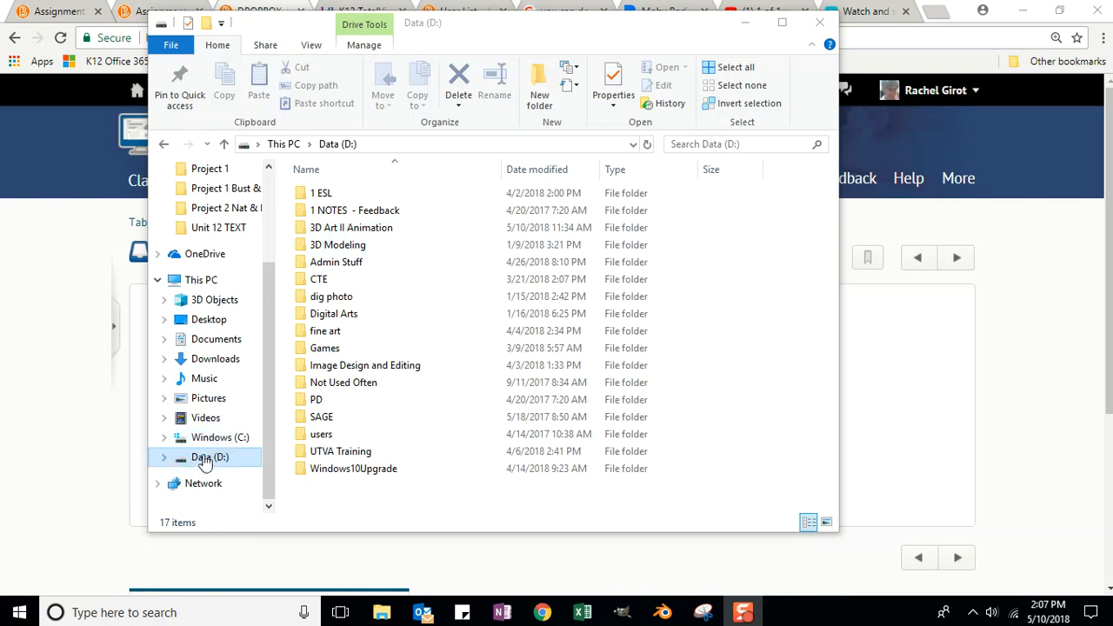
Step: Open 3D Art II Animation, then its Unit 7 Fluid folder, on the D: drive
double_click(354, 229)
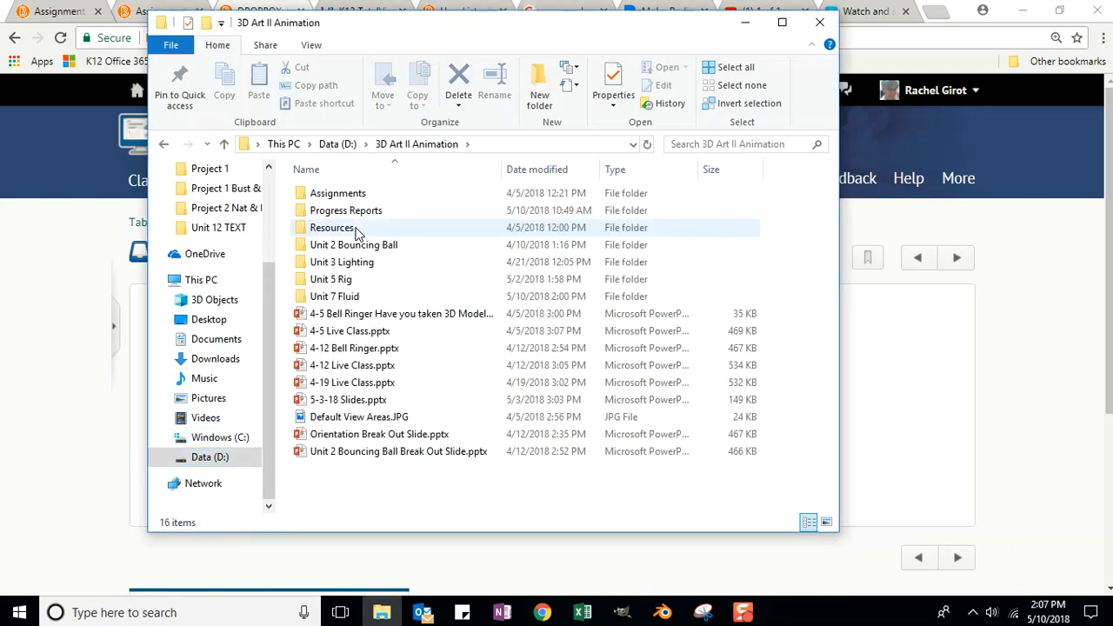
double_click(328, 299)
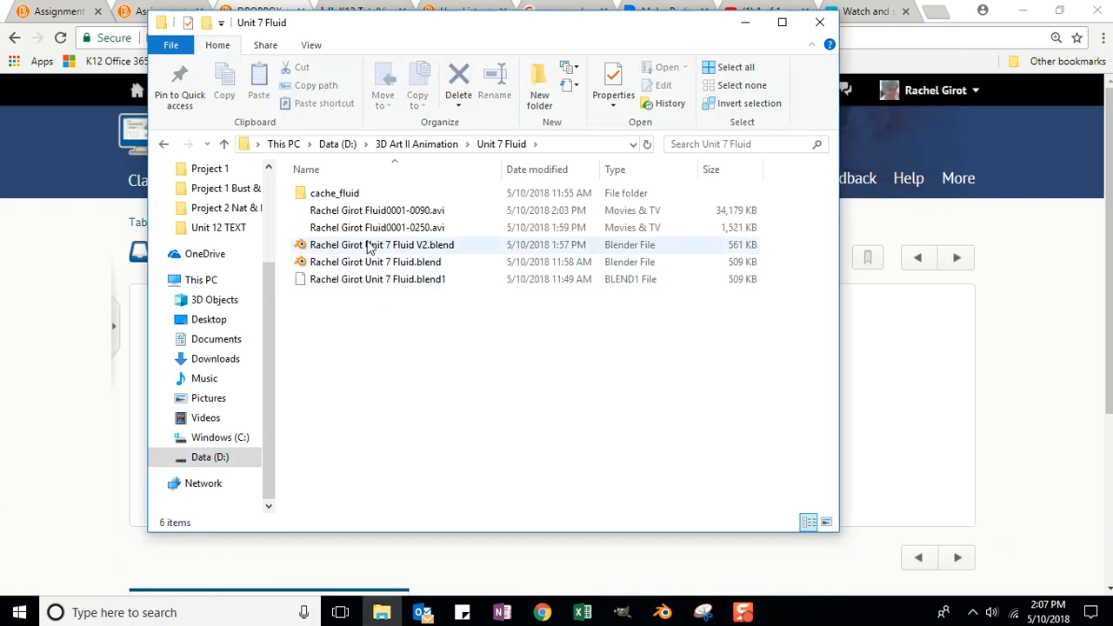